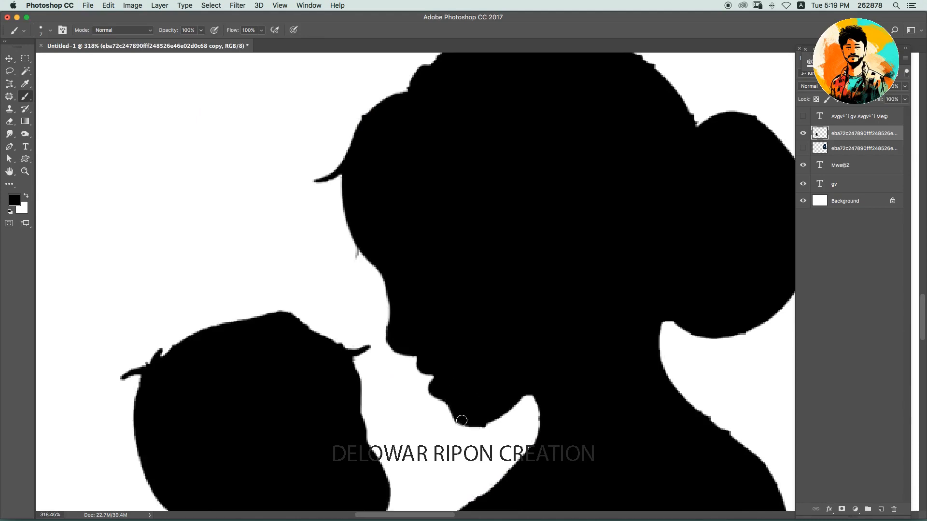
Smooth the jagged outline of the mother's hair with the Brush in black.
scroll(461, 421, down, 5)
scroll(560, 375, down, 3)
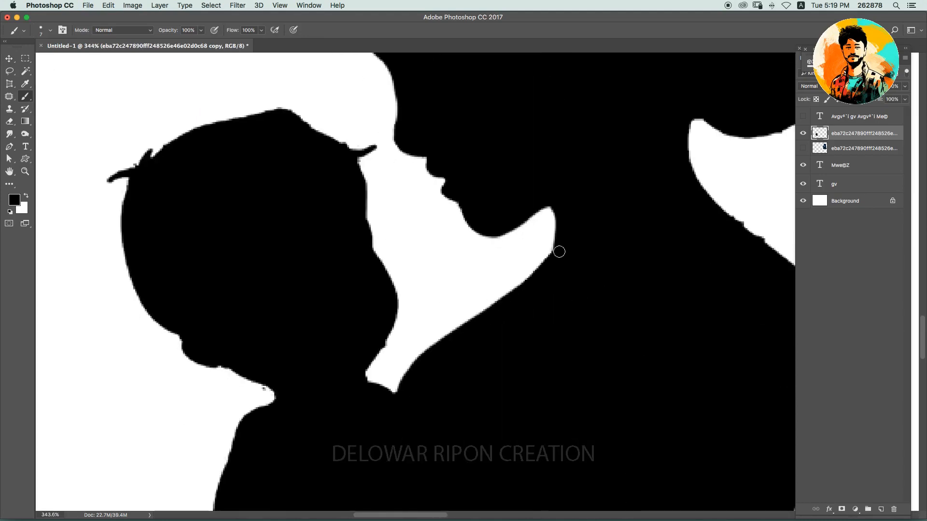
scroll(559, 251, down, 2)
scroll(631, 221, down, 6)
scroll(621, 351, down, 4)
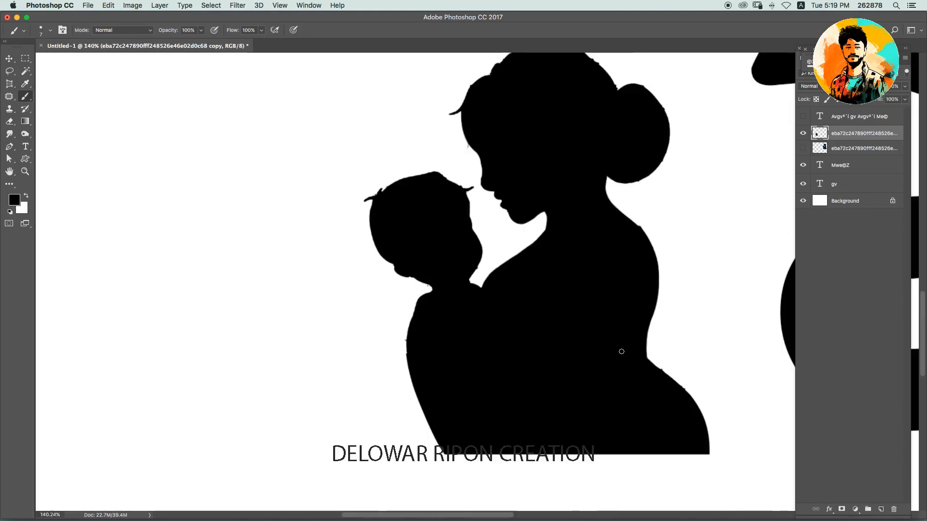
scroll(621, 351, up, 6)
scroll(484, 399, up, 3)
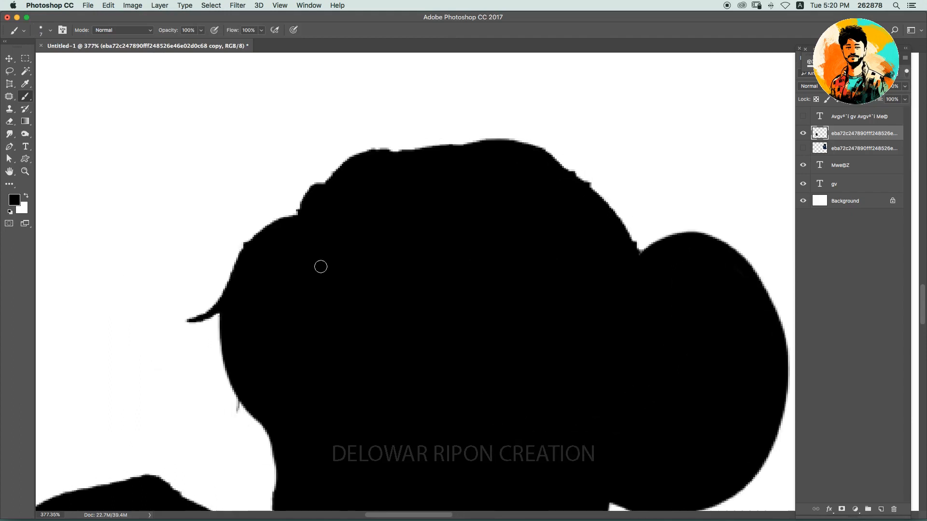
mouse_move(303, 216)
mouse_down()
mouse_move(469, 147)
mouse_move(639, 251)
mouse_up()
Paint a small curled hair strand at the mother's forehead and blend its base with a smaller brush.
scroll(642, 269, left, 2)
key(bracketleft)
key(bracketleft)
key(bracketleft)
drag(241, 308, 241, 290)
drag(243, 305, 265, 305)
drag(258, 294, 338, 204)
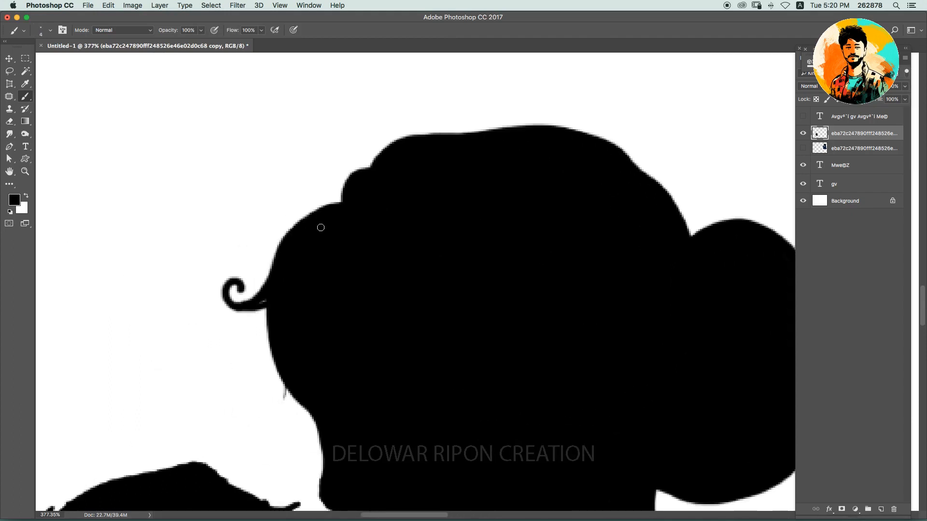
Paint a thin curved hair strand around the outer and lower edge of the mother's bun.
scroll(388, 214, down, 6)
scroll(486, 218, up, 5)
mouse_move(443, 170)
mouse_down()
mouse_move(577, 248)
mouse_move(586, 367)
mouse_up()
drag(507, 201, 461, 430)
scroll(599, 241, down, 3)
key(super+z)
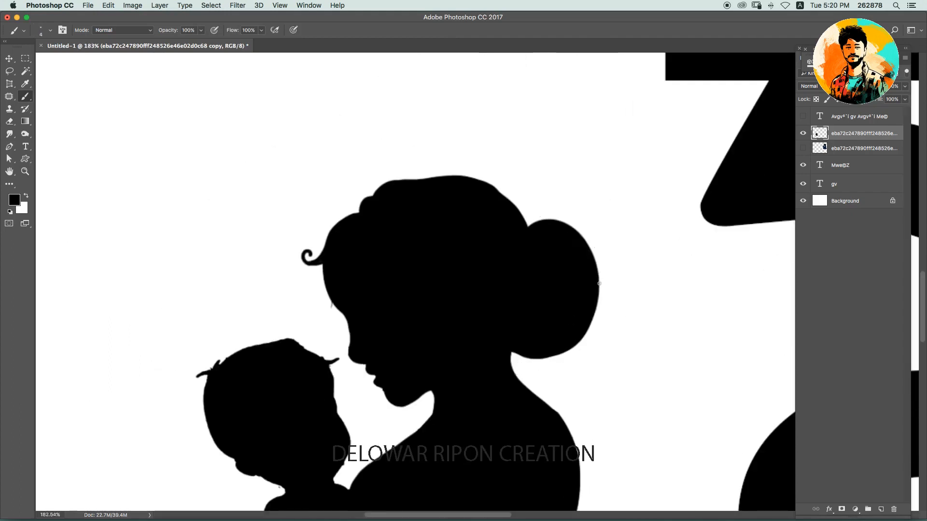
scroll(598, 283, down, 3)
scroll(468, 356, up, 4)
Paint a curl at the baby's forehead and tufts at the back of the head, and smooth the head outline.
key(e)
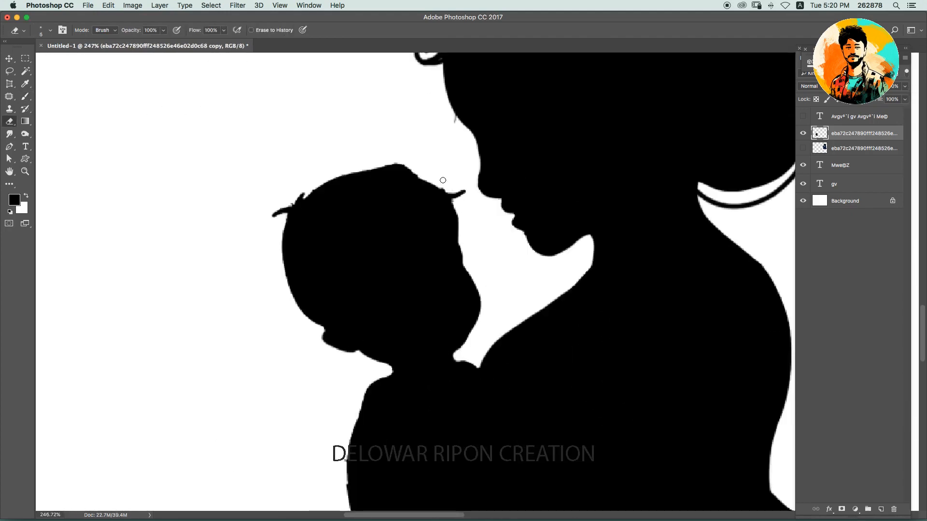
scroll(443, 180, down, 2)
key(b)
drag(468, 205, 483, 187)
drag(222, 236, 270, 201)
drag(239, 234, 251, 355)
drag(270, 210, 376, 168)
scroll(426, 184, down, 2)
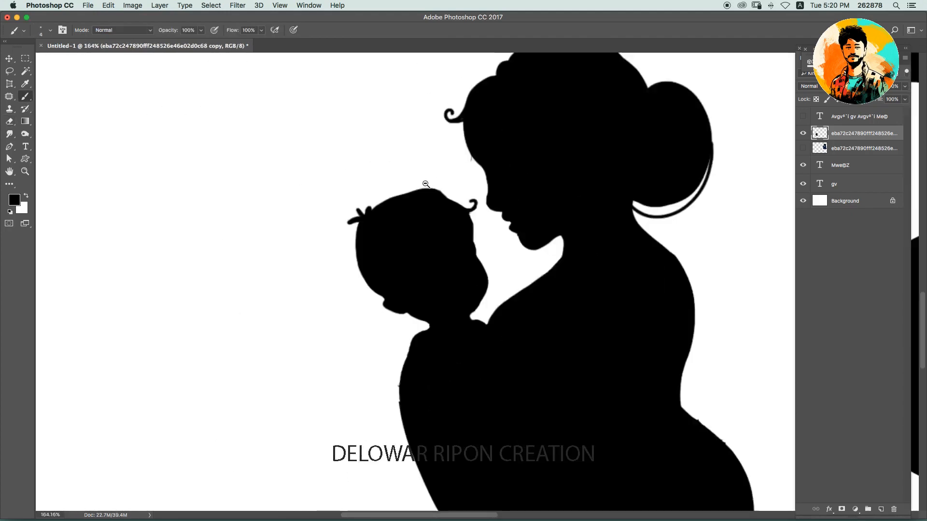
Paint a thin line along the baby's back edge and clean up the rest of the silhouette's outline.
scroll(425, 184, down, 3)
scroll(443, 403, up, 4)
drag(443, 403, 485, 500)
key(e)
scroll(674, 334, down, 2)
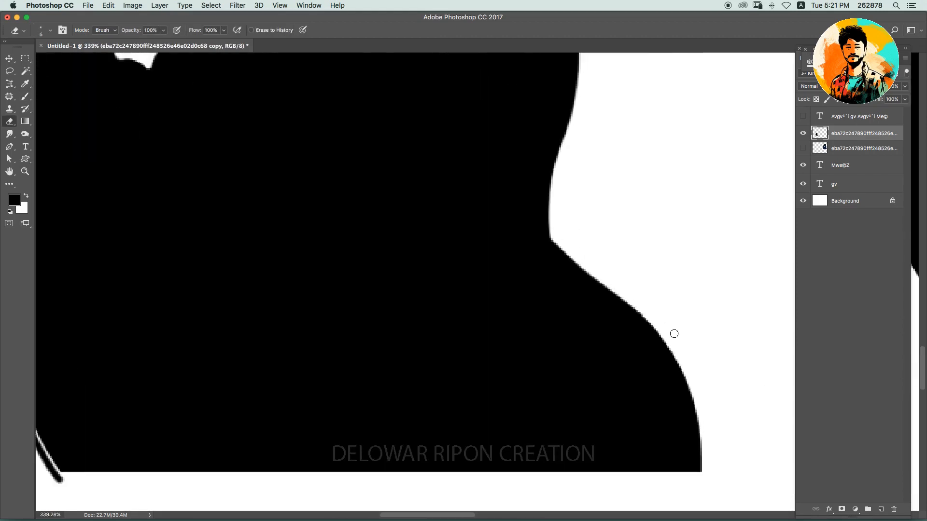
scroll(674, 334, down, 3)
scroll(469, 304, up, 3)
key(b)
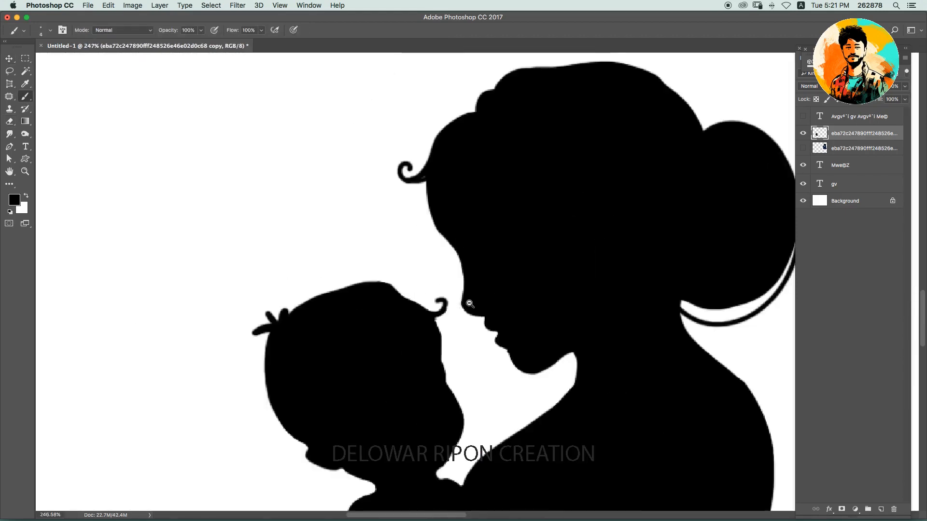
scroll(470, 304, up, 2)
scroll(513, 366, down, 10)
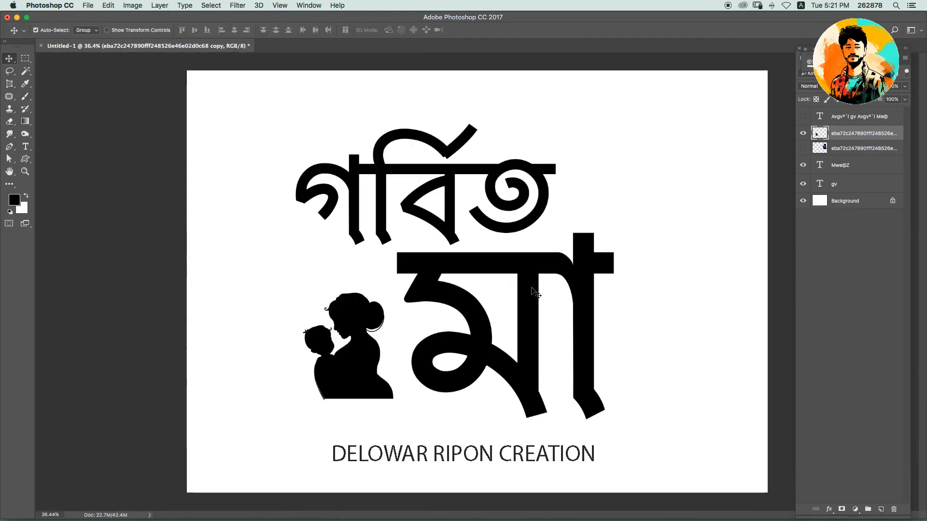
Rasterize the text layer of the large word মা.
ctrl+click(439, 285)
click(439, 285)
key(Return)
mouse_move(439, 285)
mouse_down()
mouse_move(472, 343)
mouse_move(421, 405)
mouse_move(465, 338)
mouse_move(543, 310)
mouse_up()
key(super+z)
Duplicate the mother-and-child silhouette layer and hide the original.
key(v)
click(835, 136)
key(super+j)
click(803, 148)
double_click(839, 134)
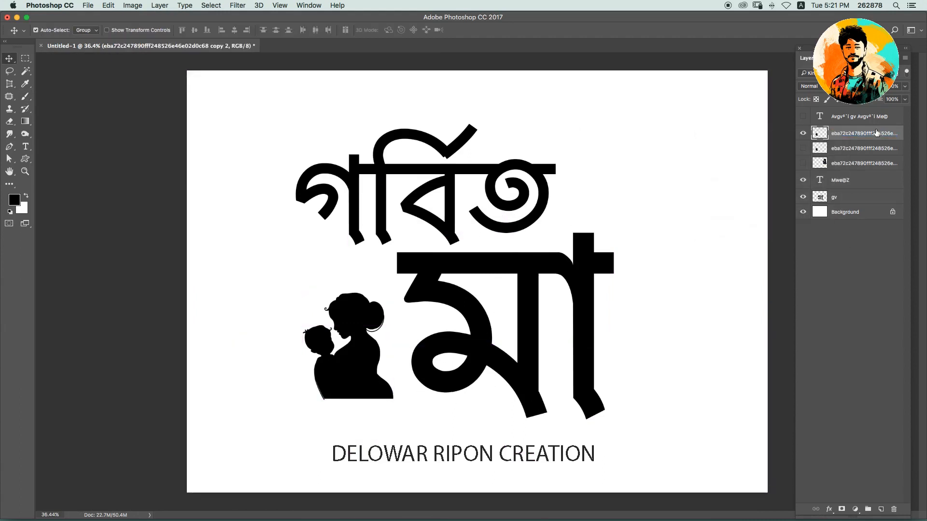
Convert the duplicated silhouette layer to a smart object and shift it slightly on the canvas.
right_click(876, 133)
click(782, 231)
mouse_move(370, 321)
mouse_down()
mouse_move(460, 328)
mouse_move(339, 356)
mouse_up()
Erase the upper part of the ম letter's lower loop with a 250 px Eraser, leaving an open curve.
click(457, 325)
key(e)
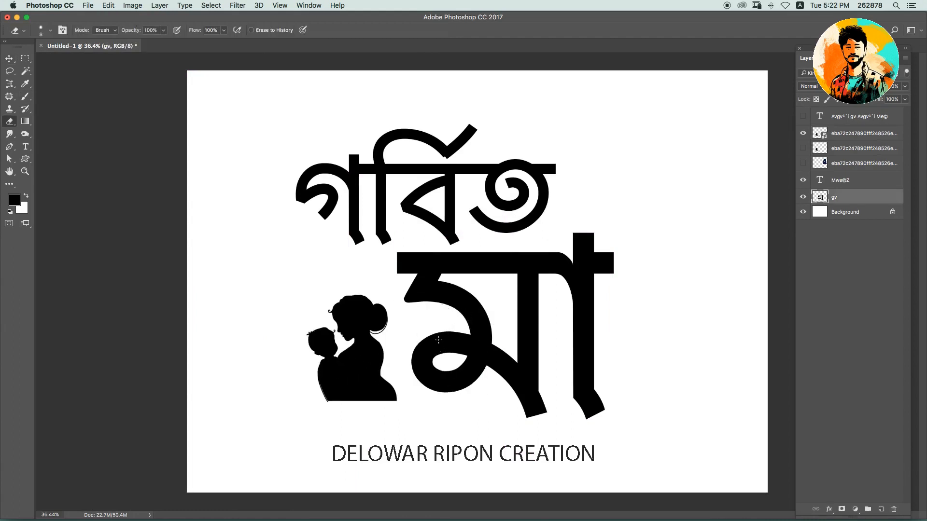
drag(449, 343, 442, 352)
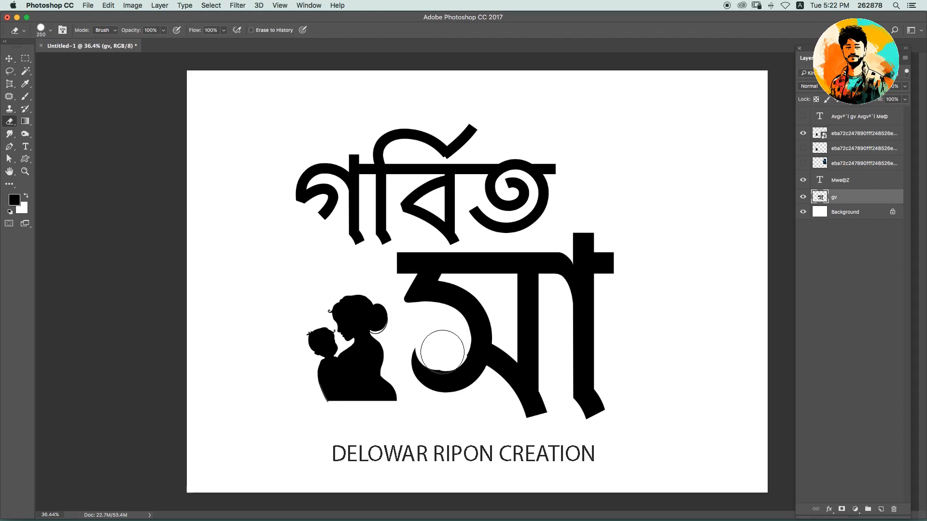
Move the silhouette into the ম letter's open curve and scale it down to merge with the stroke.
key(v)
super+click(376, 365)
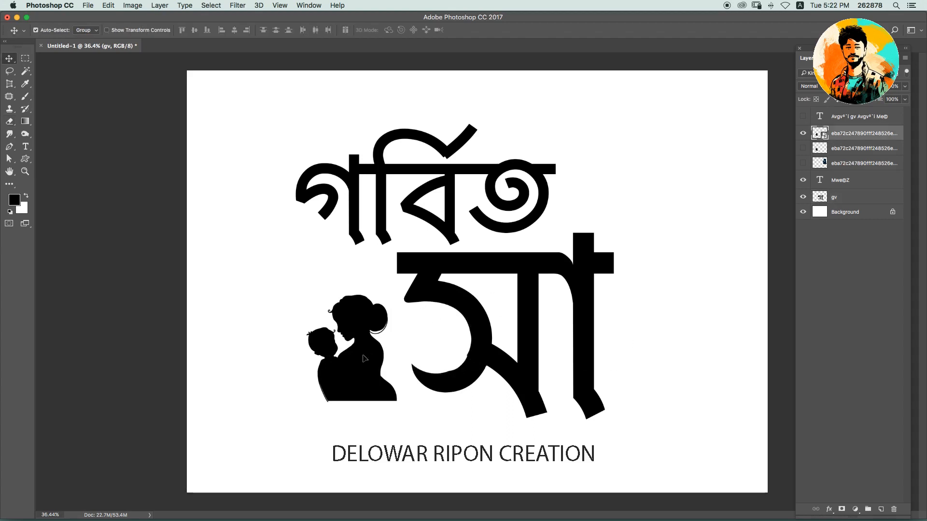
drag(376, 365, 462, 375)
key(super+t)
drag(482, 305, 471, 316)
key(Return)
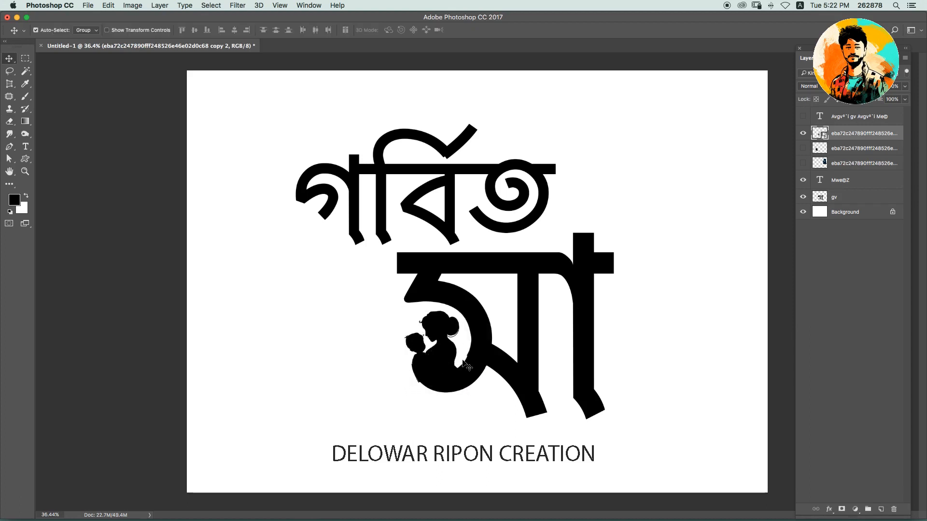
Erase the jagged step on the ম letter's inner curve with a 30 px Eraser on the gv layer.
key(e)
scroll(466, 366, up, 5)
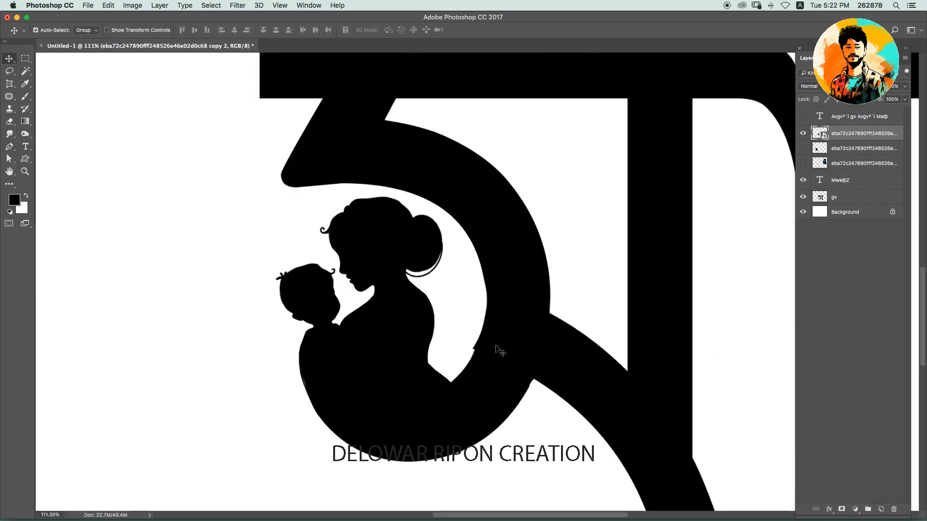
super+click(476, 362)
key(bracketleft)
key(bracketleft)
key(bracketleft)
key(bracketleft)
key(bracketleft)
key(bracketleft)
key(bracketleft)
key(bracketleft)
key(bracketleft)
key(bracketleft)
key(bracketleft)
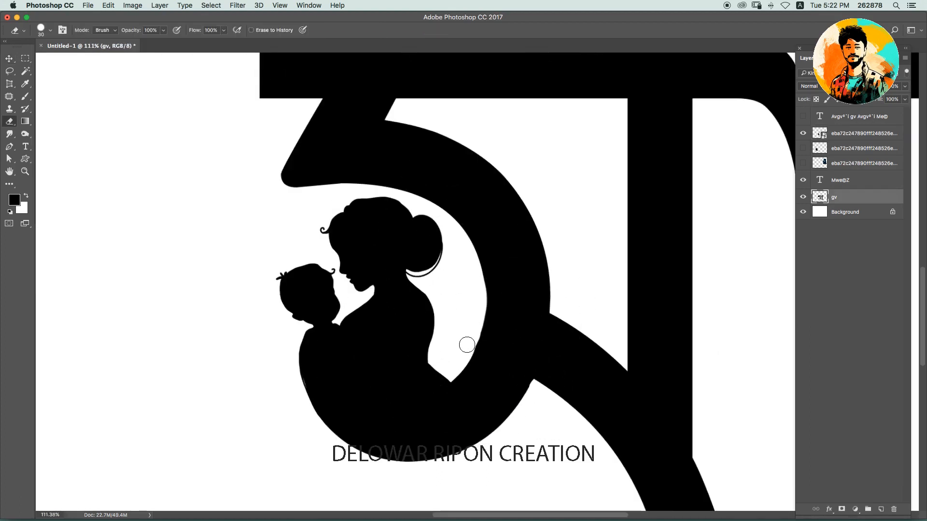
Try painting decorative stripes across the gap between the mother's back and the letter's curve.
key(b)
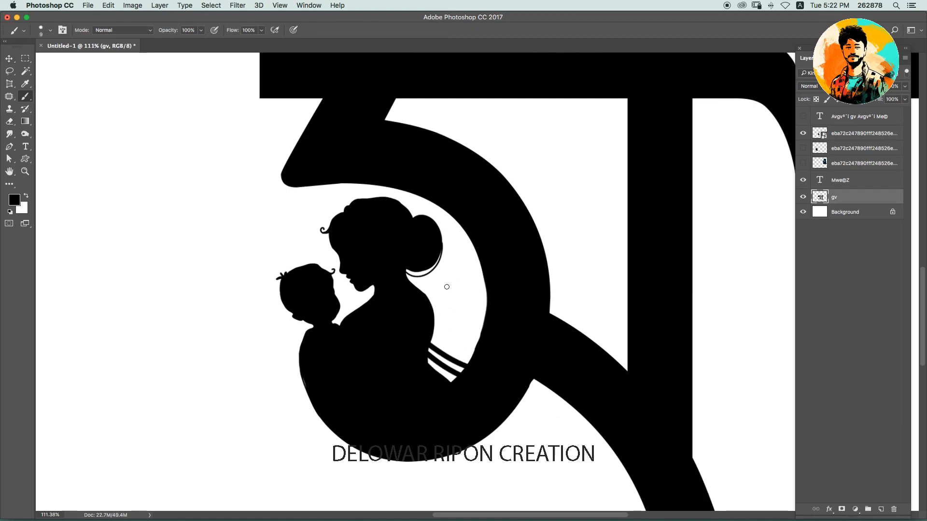
drag(415, 286, 465, 293)
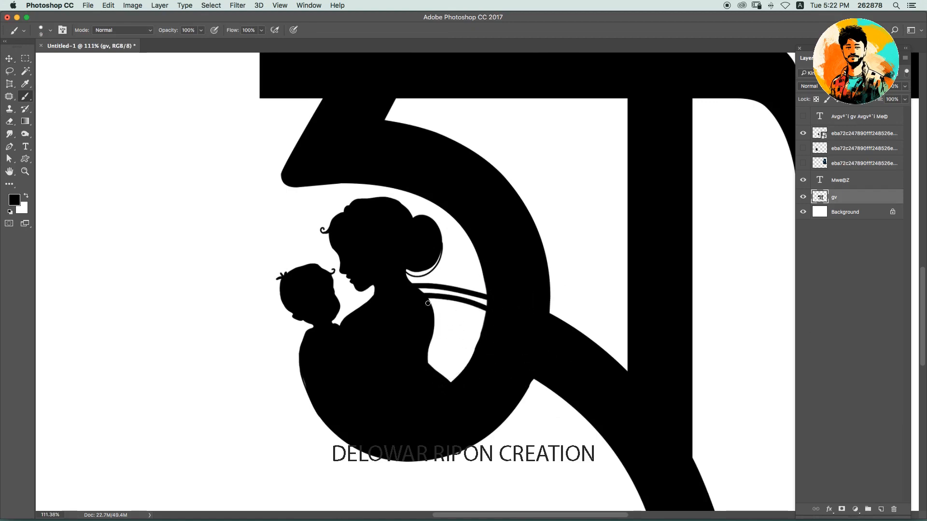
mouse_move(451, 336)
mouse_down()
mouse_move(430, 344)
mouse_move(459, 364)
mouse_up()
scroll(471, 341, down, 3)
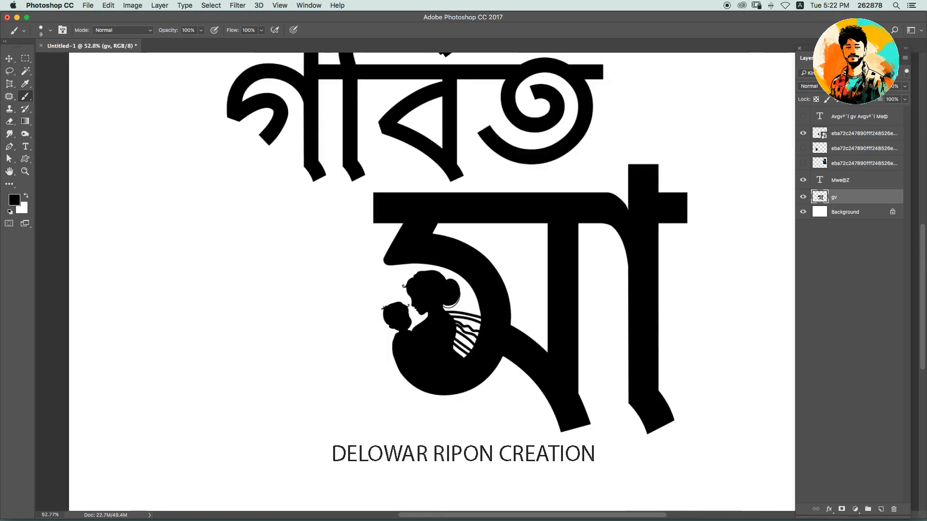
key(super+z)
Rasterize the silhouette smart object and erase the corner at the mother's lower back into a rounded curve.
key(e)
scroll(430, 363, up, 4)
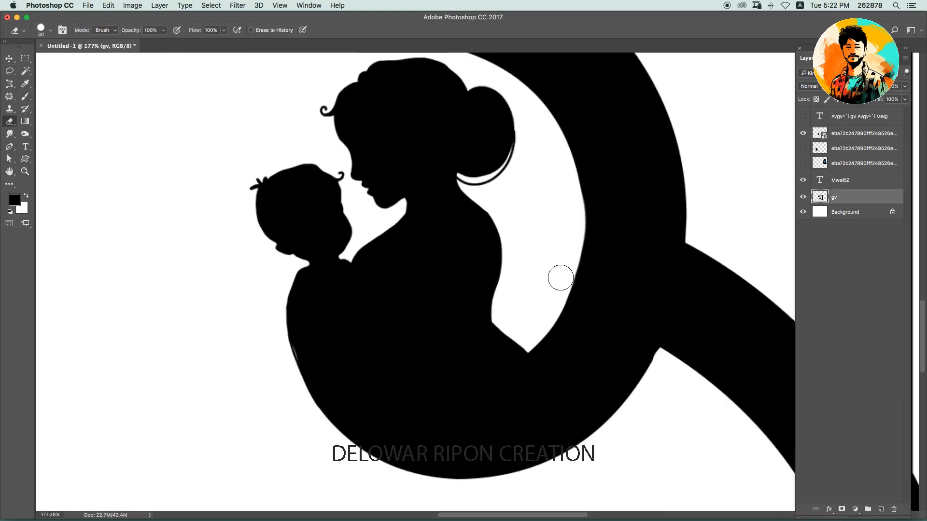
key(b)
key(e)
super+click(477, 284)
key(b)
click(500, 268)
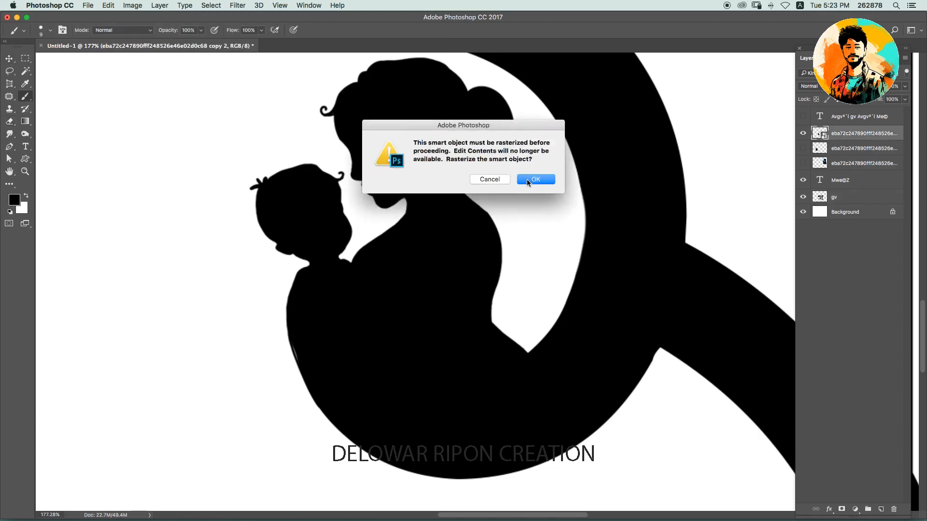
click(536, 179)
key(e)
drag(505, 326, 496, 352)
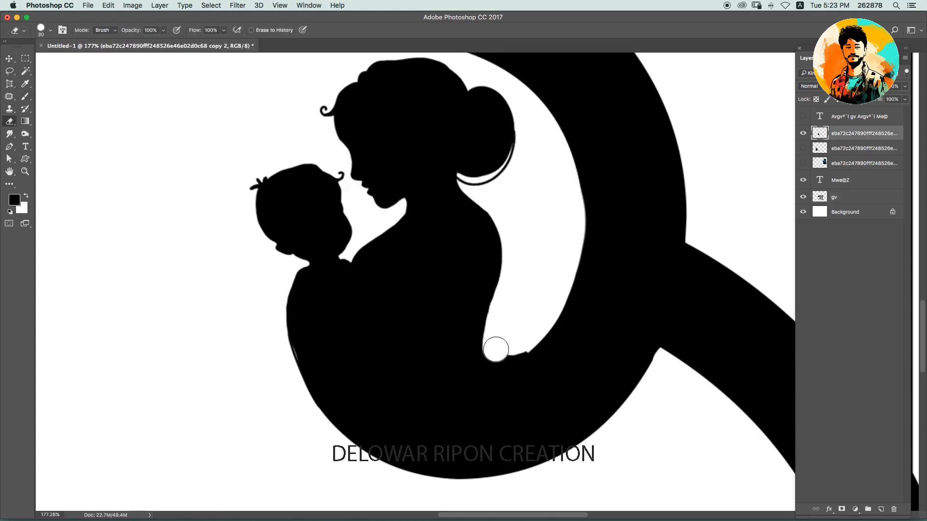
Paint two curved lines from the mother's neck and shoulder across to the letter's inner edge.
scroll(527, 309, up, 1)
key(b)
shift+click(483, 196)
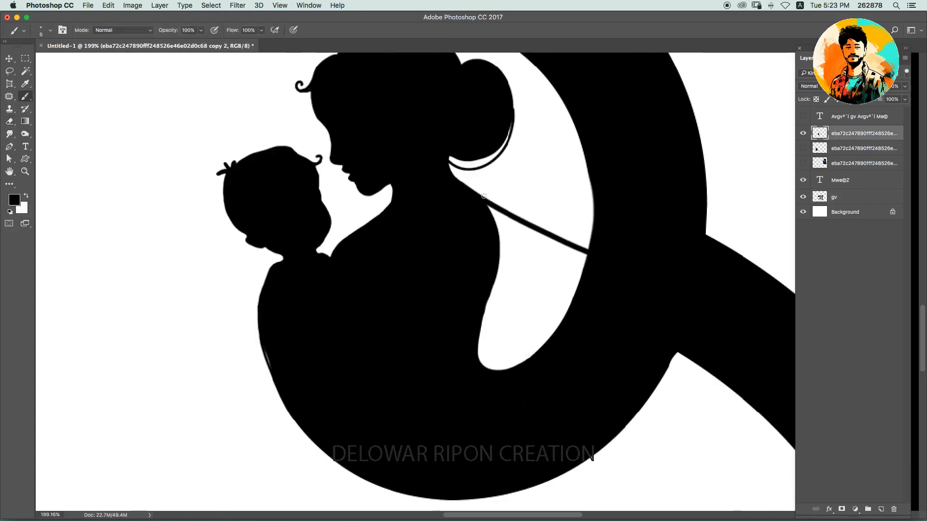
key(ctrl+z)
shift+click(593, 216)
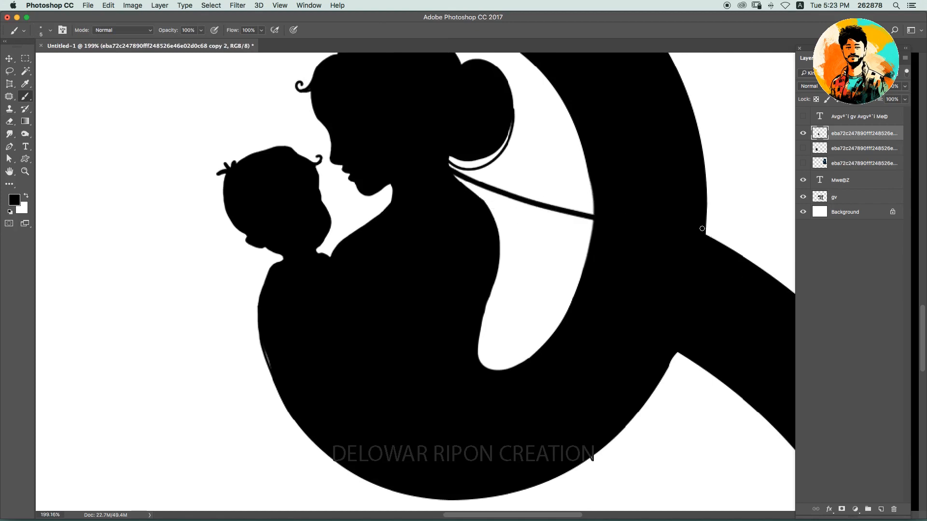
scroll(447, 176, up, 3)
shift+click(430, 203)
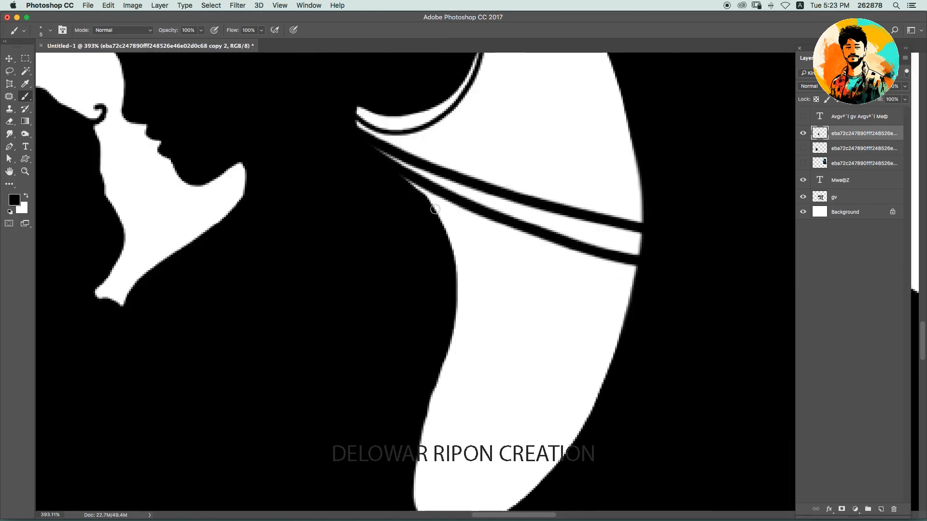
key(ctrl+z)
shift+click(627, 225)
Paint two zigzag rows below the curved lines and two parallel lines beneath them.
mouse_move(466, 220)
mouse_down()
mouse_move(555, 263)
mouse_move(627, 283)
mouse_up()
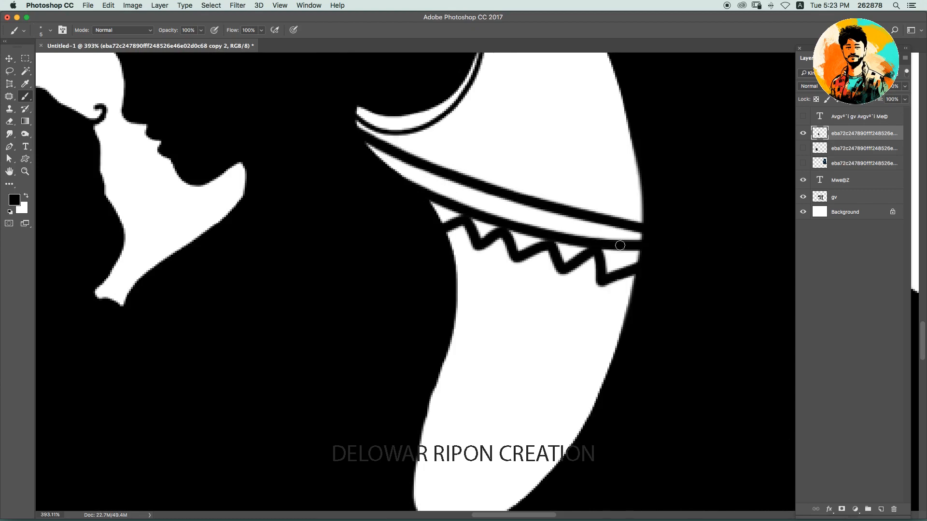
mouse_move(445, 237)
mouse_down()
mouse_move(477, 270)
mouse_move(627, 289)
mouse_up()
click(451, 288)
shift+click(642, 352)
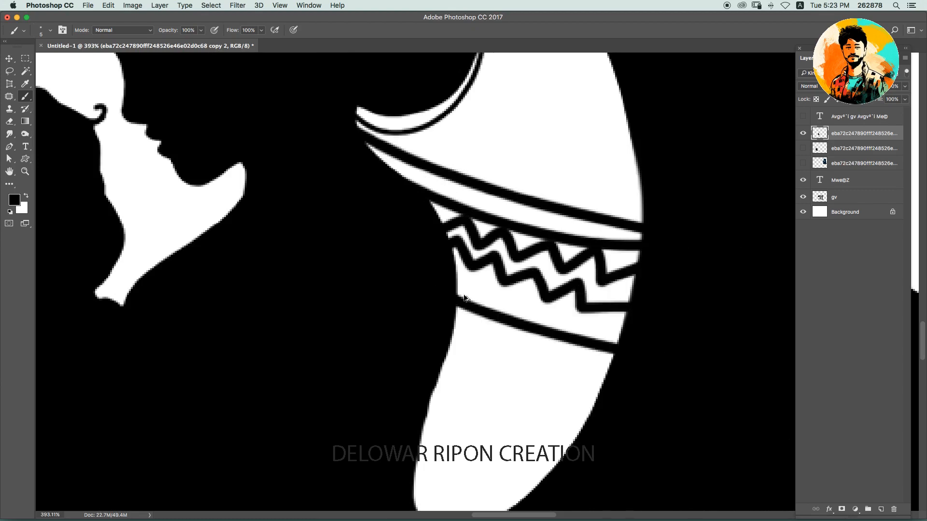
click(451, 303)
shift+click(641, 366)
Fill the lower part of the gap with curved lines, two rows of dots and zigzag bands.
scroll(531, 247, down, 5)
scroll(531, 246, up, 1)
click(435, 347)
shift+click(500, 370)
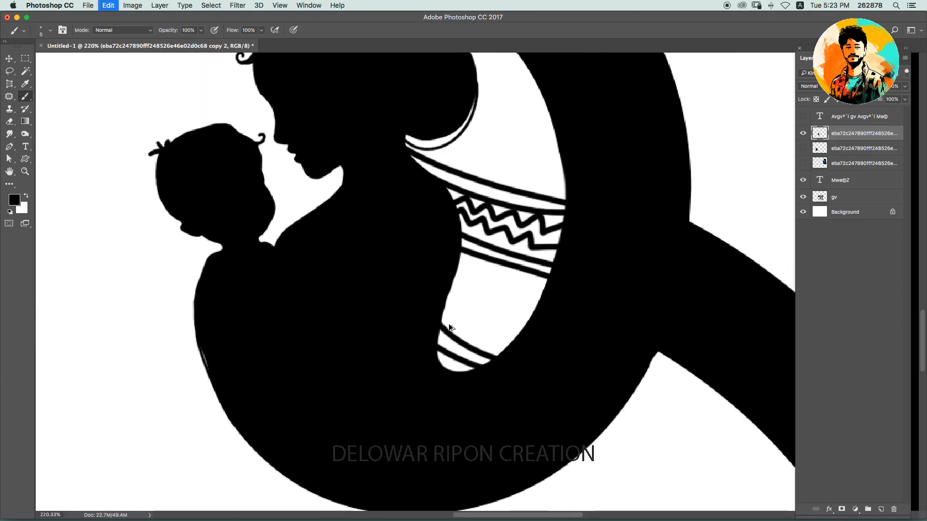
mouse_move(440, 316)
mouse_down()
mouse_move(526, 335)
mouse_move(529, 321)
mouse_up()
drag(452, 291, 495, 306)
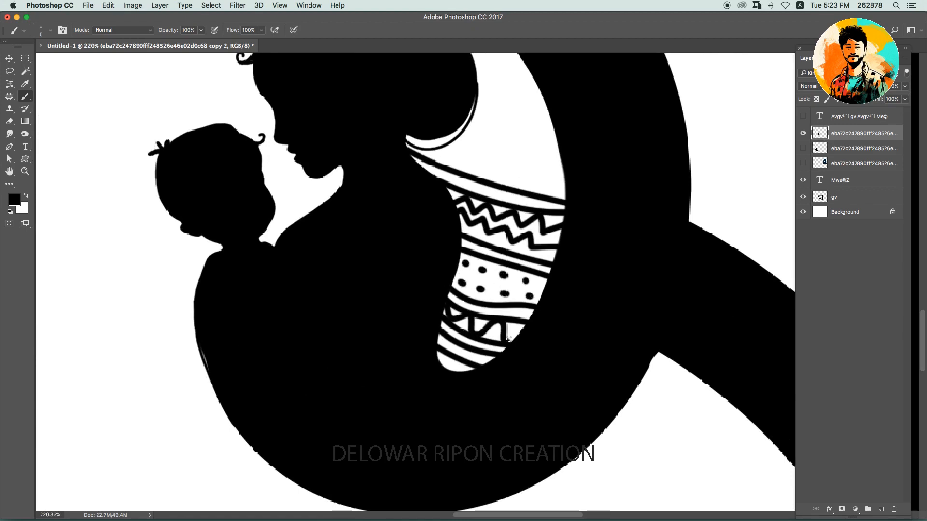
drag(448, 359, 473, 369)
scroll(531, 314, down, 4)
scroll(658, 257, up, 3)
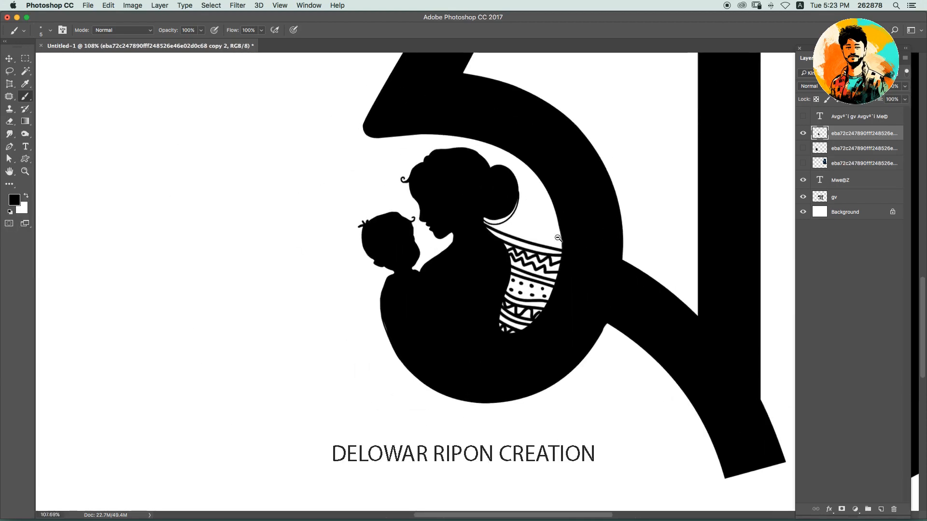
Erase the uppermost curved line of the pattern behind the mother's shoulder.
key(e)
scroll(658, 257, up, 3)
drag(507, 238, 556, 255)
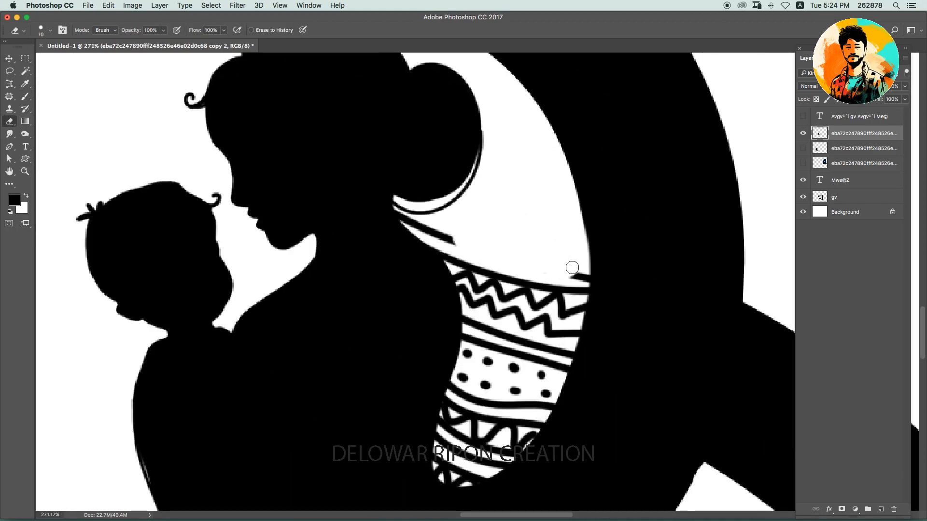
mouse_move(456, 243)
mouse_down()
mouse_move(391, 211)
mouse_move(545, 247)
mouse_up()
Repaint the pattern's top line as a higher arc from the mother's neck to the letter's inner edge.
key(b)
scroll(423, 226, down, 4)
key(super+z)
key(super+z)
drag(400, 222, 545, 251)
key(super+z)
drag(403, 221, 545, 247)
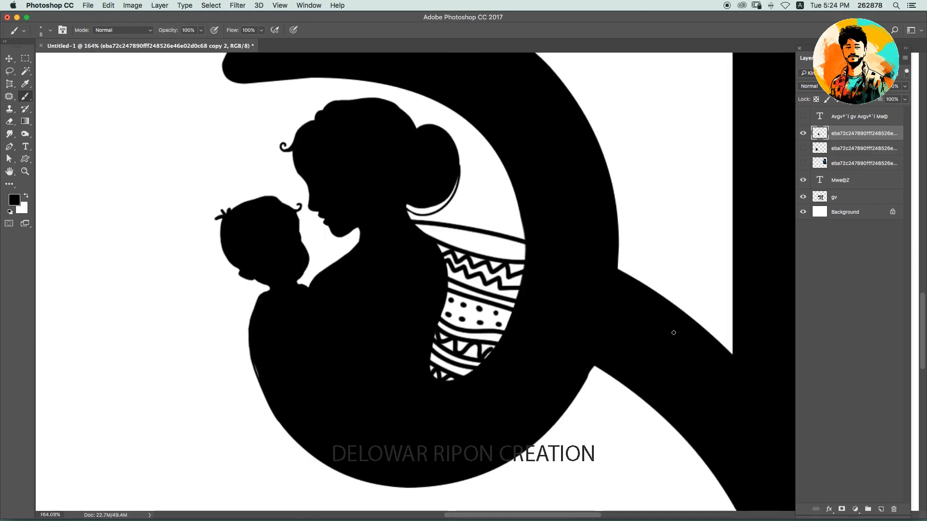
Paint a fine zigzag inside the pattern's top band and decorate the narrow band below it.
scroll(441, 234, up, 3)
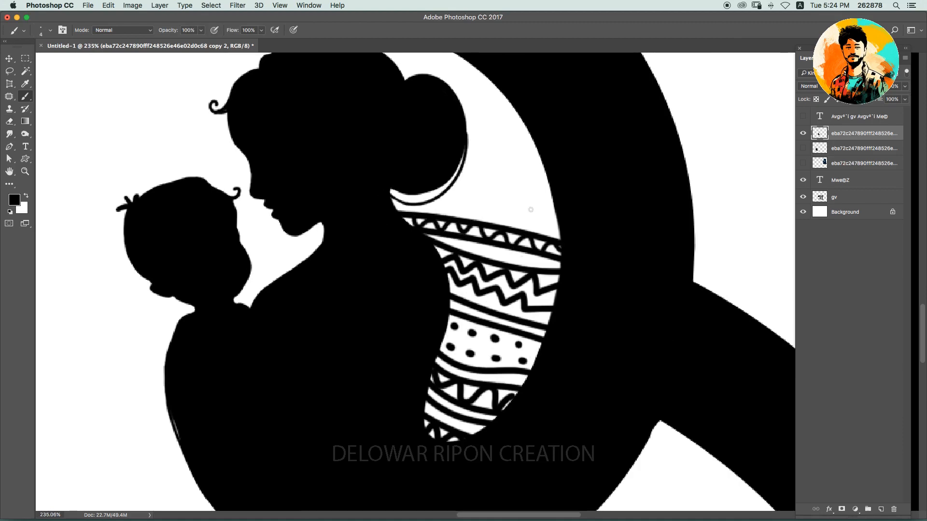
drag(439, 235, 589, 272)
scroll(512, 263, down, 4)
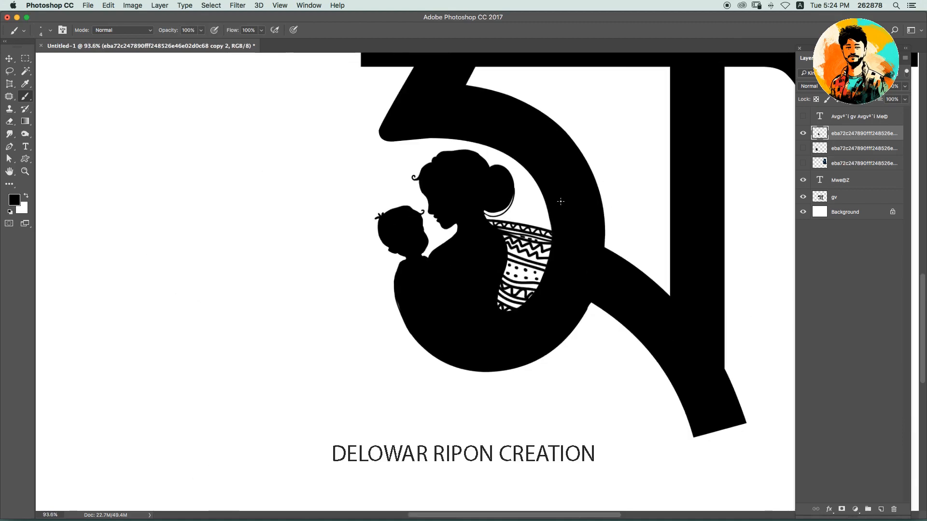
Paint a curved strip between the letter's diagonal and vertical strokes and decorate it with wavy lines and small arcs.
scroll(555, 242, up, 1)
scroll(580, 226, up, 2)
mouse_move(578, 220)
mouse_down()
mouse_move(607, 249)
mouse_move(659, 270)
mouse_move(693, 310)
mouse_up()
scroll(644, 274, up, 4)
drag(637, 272, 671, 297)
drag(587, 236, 607, 251)
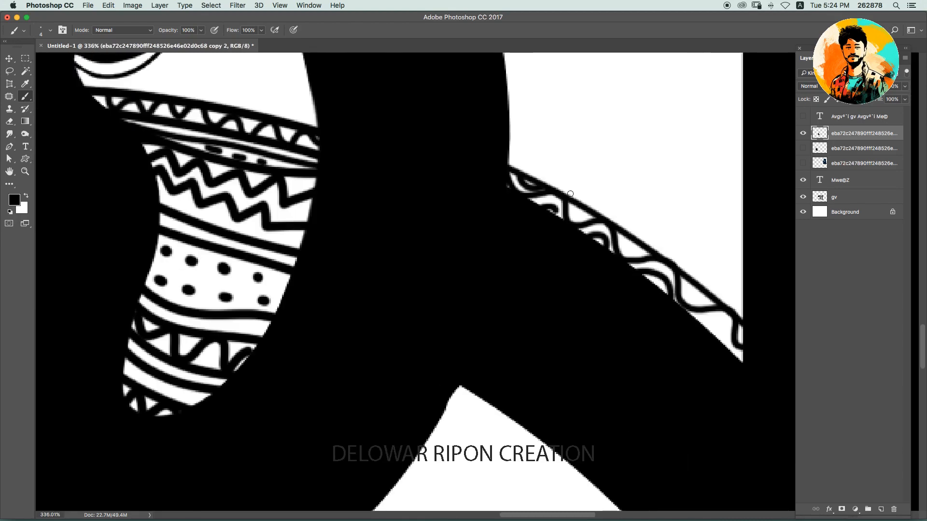
scroll(700, 281, down, 5)
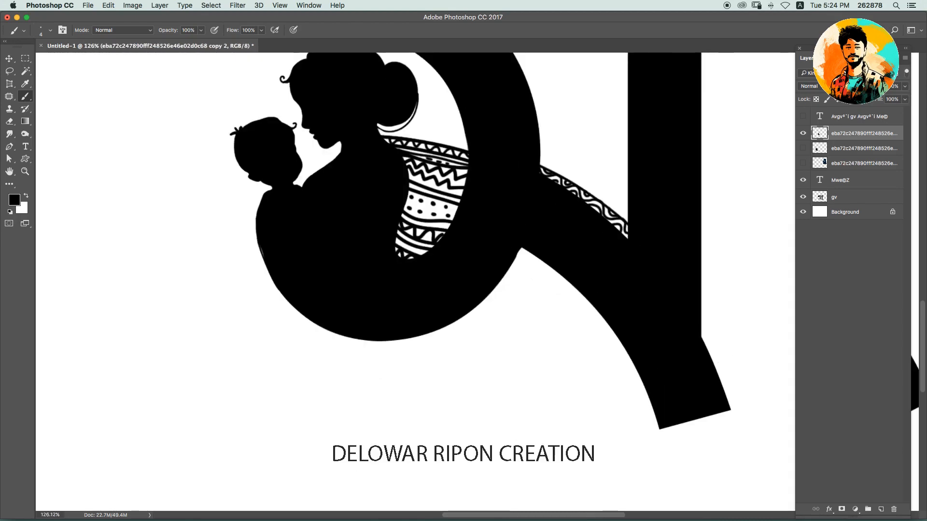
scroll(745, 325, down, 3)
scroll(590, 230, up, 2)
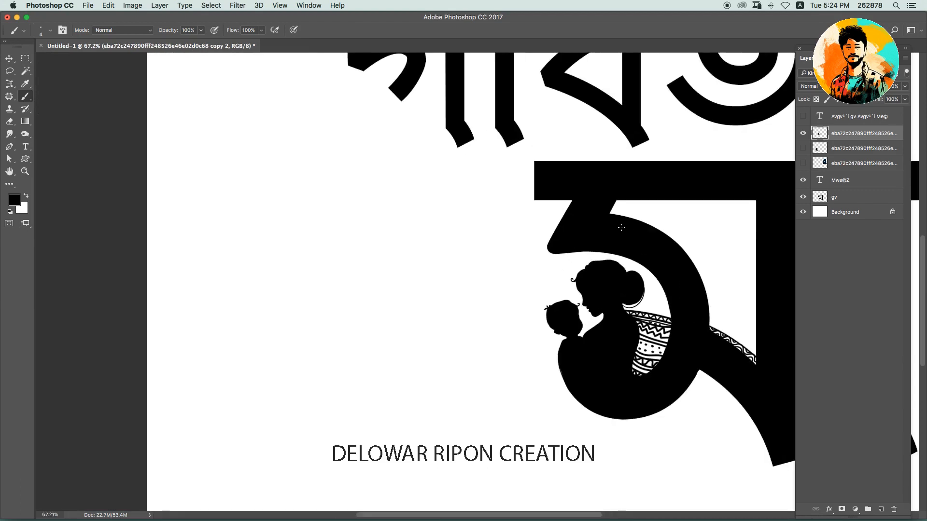
Select the lettering layer and fill the notch between ম's curved head and the headline with a larger black brush.
key(v)
click(592, 232)
key(b)
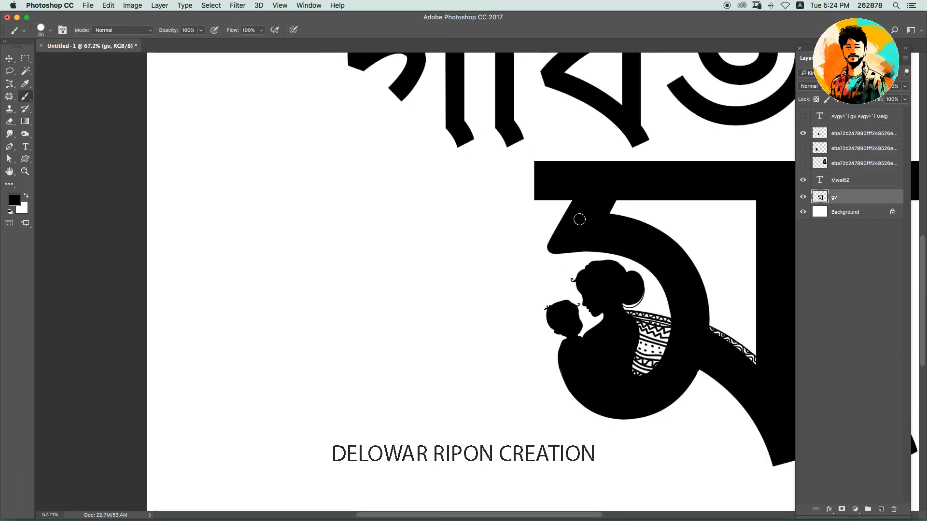
key(super+space)
key(super+space)
scroll(590, 219, down, 2)
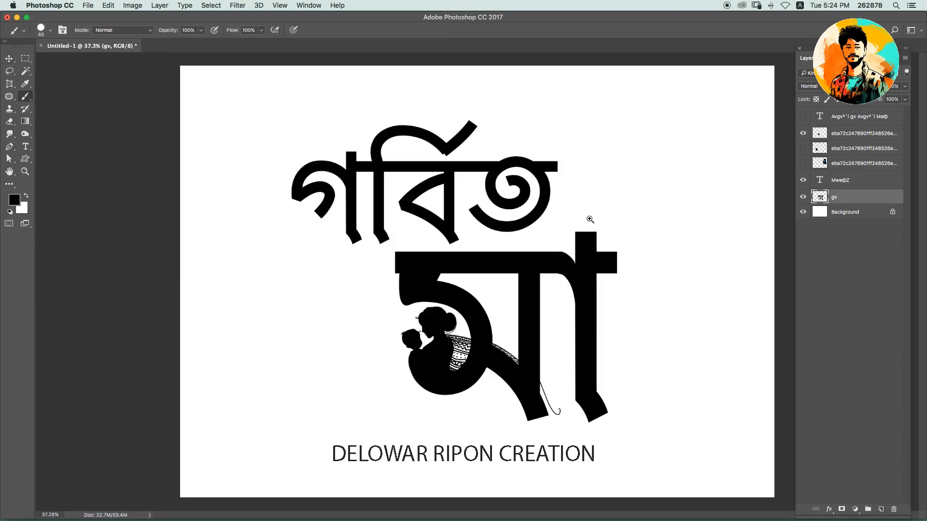
scroll(466, 301, up, 3)
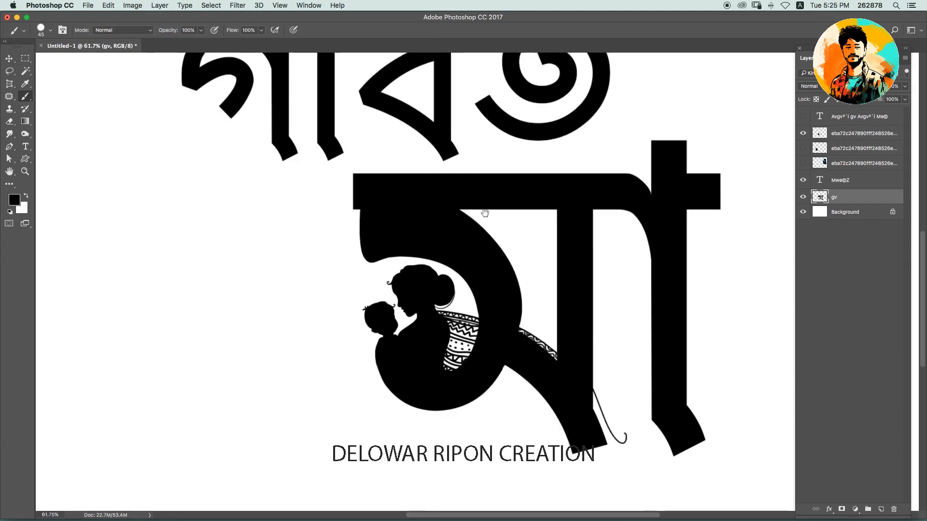
Undo the last strokes and reshape the head of ম as a rounded bulge with a smoothly curved headline corner.
key(super+z)
key(super+z)
key(super+z)
mouse_move(356, 166)
mouse_down()
mouse_move(353, 203)
mouse_move(601, 137)
mouse_up()
key(e)
key(super+z)
scroll(353, 155, up, 4)
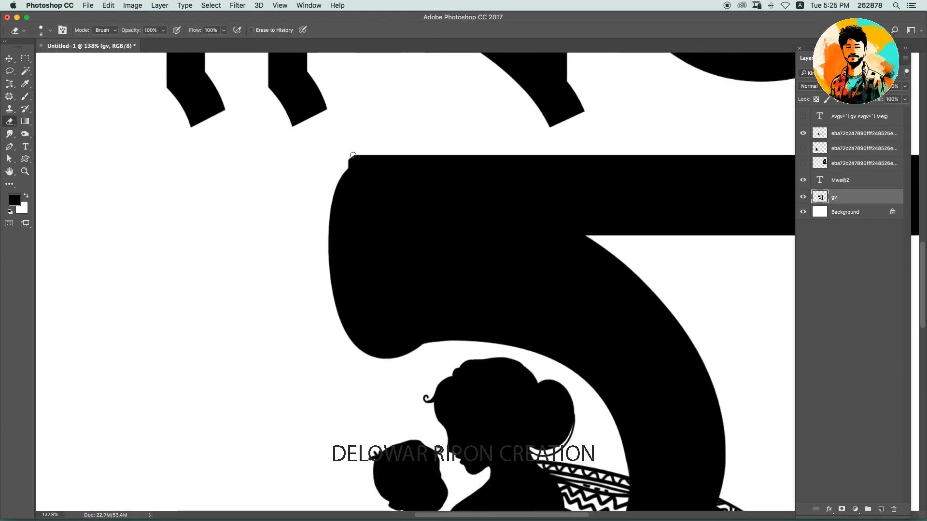
key(b)
scroll(357, 170, down, 4)
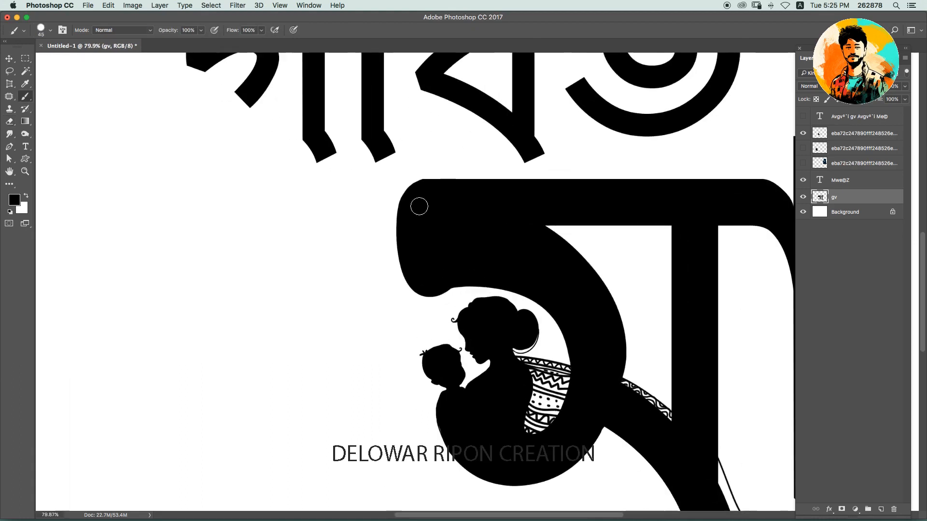
Paint a concave outer curve along the vertical stroke of ম and fill its base into a rounded foot.
scroll(575, 234, down, 3)
key(super+z)
drag(645, 152, 690, 400)
key(super+z)
drag(658, 135, 678, 451)
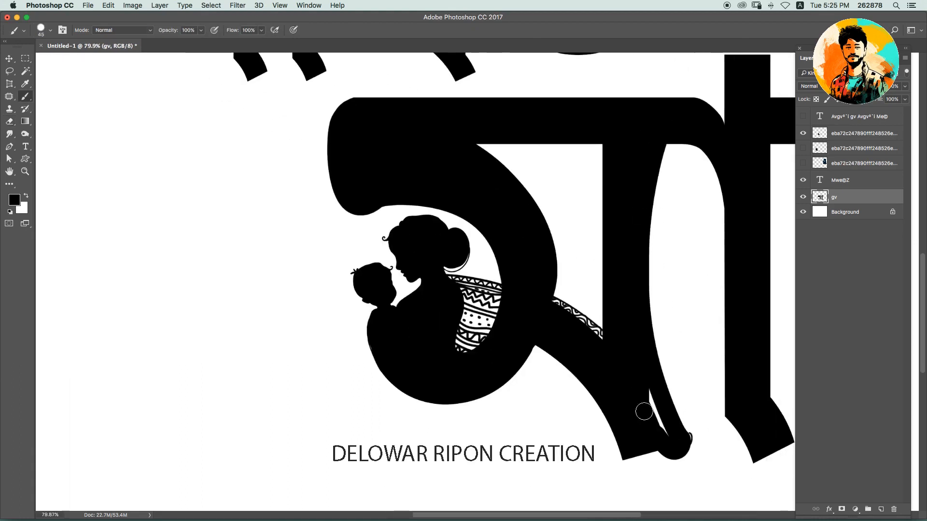
drag(643, 412, 664, 441)
scroll(643, 411, down, 3)
mouse_move(590, 370)
mouse_down()
mouse_move(625, 358)
mouse_move(637, 374)
mouse_up()
scroll(599, 286, down, 4)
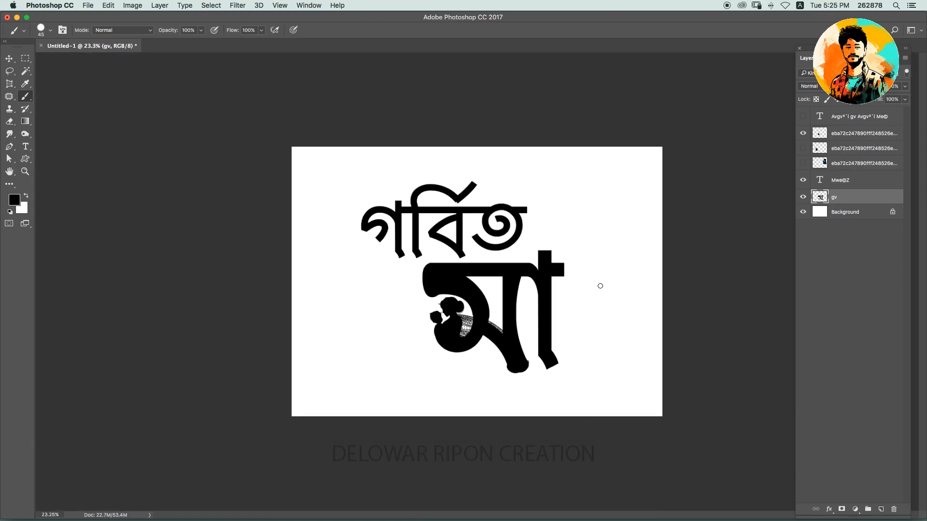
Paint a smoother, higher shoulder line from the child's neck to the mother's neck with a smaller brush.
scroll(600, 285, up, 3)
scroll(550, 294, down, 1)
scroll(550, 294, up, 5)
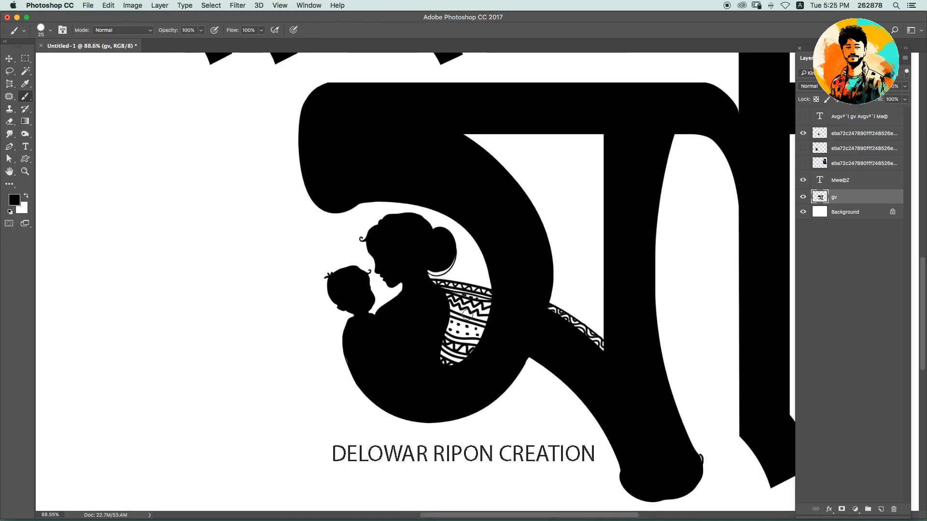
key(bracketleft)
key(bracketleft)
drag(357, 319, 415, 277)
key(super+z)
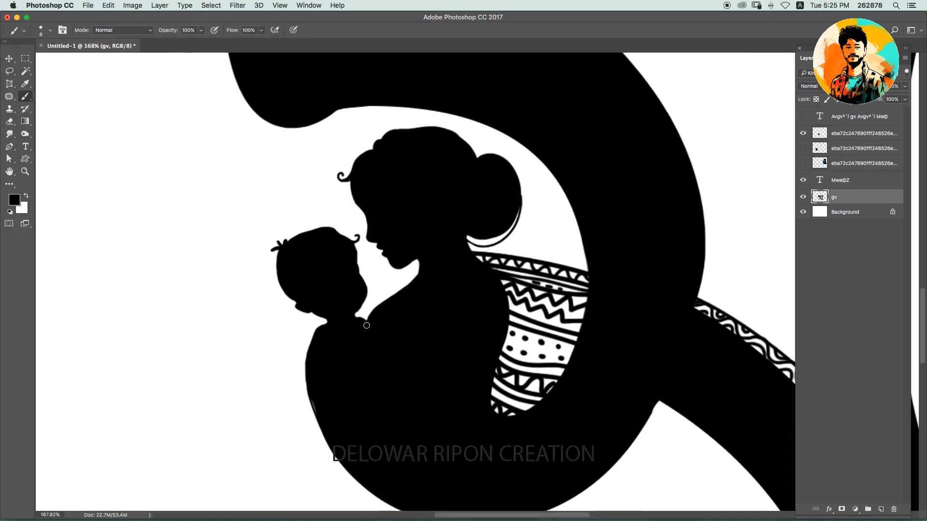
scroll(313, 346, down, 3)
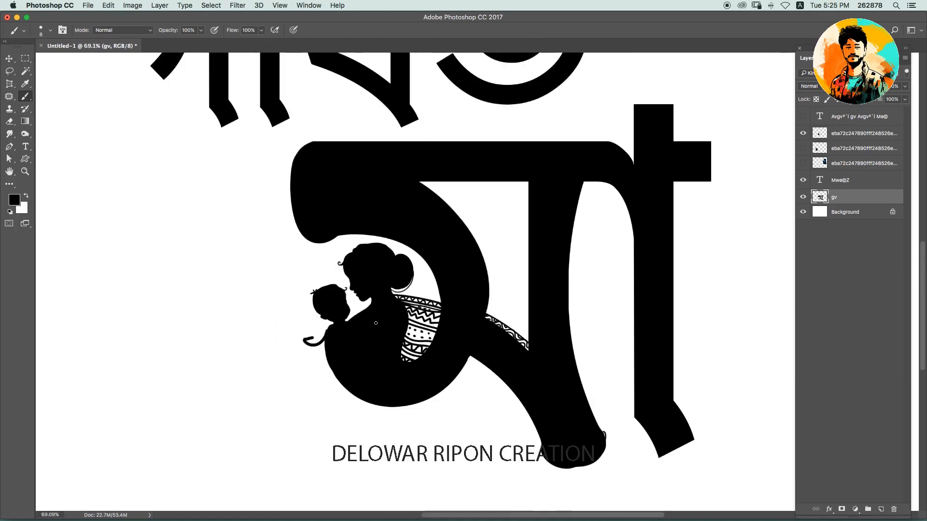
scroll(314, 333, up, 4)
drag(372, 306, 404, 284)
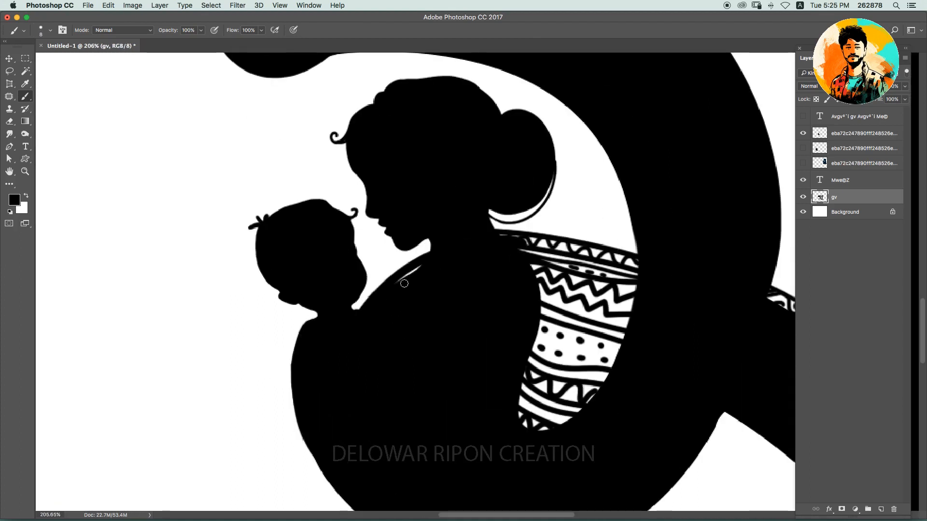
Fill the top bands behind the mother's shoulder solid black and thicken the upper edge of the diagonal patterned strip.
mouse_move(487, 235)
mouse_down()
mouse_move(544, 264)
mouse_move(624, 261)
mouse_up()
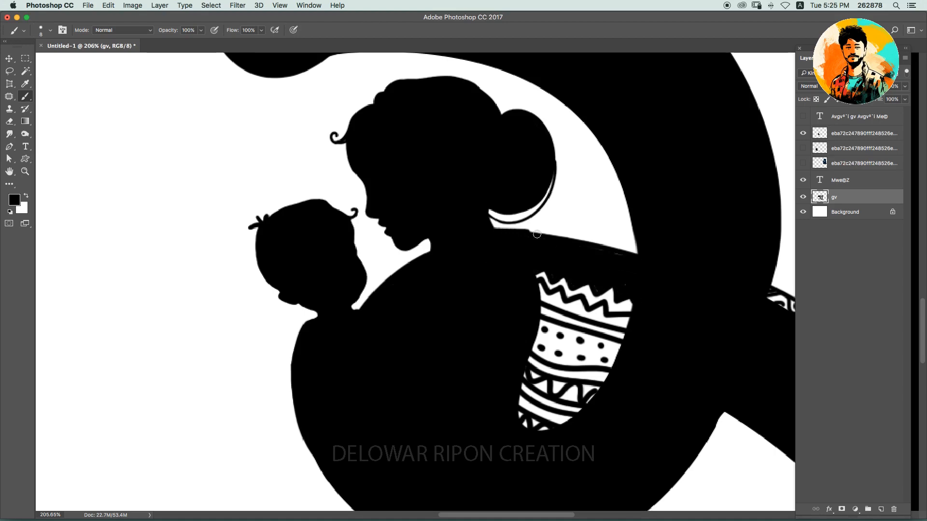
scroll(536, 235, down, 3)
scroll(525, 242, down, 3)
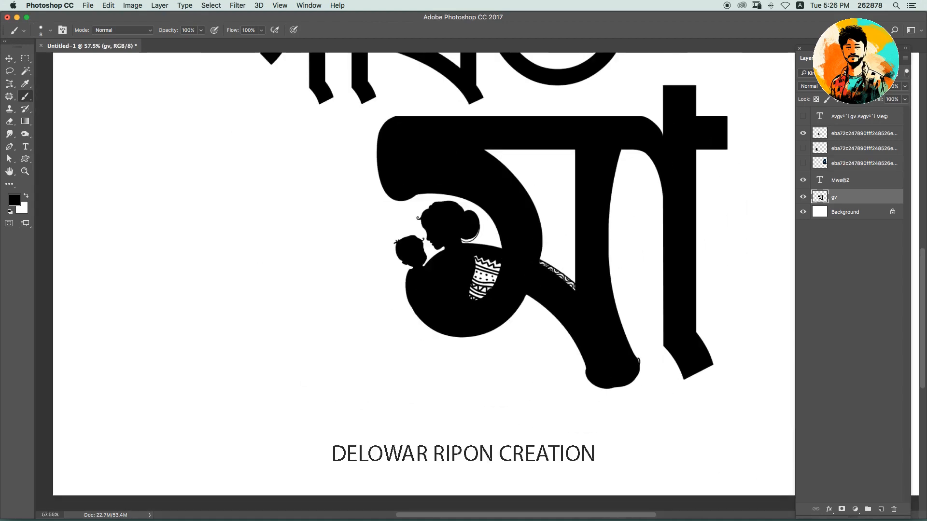
scroll(552, 260, up, 4)
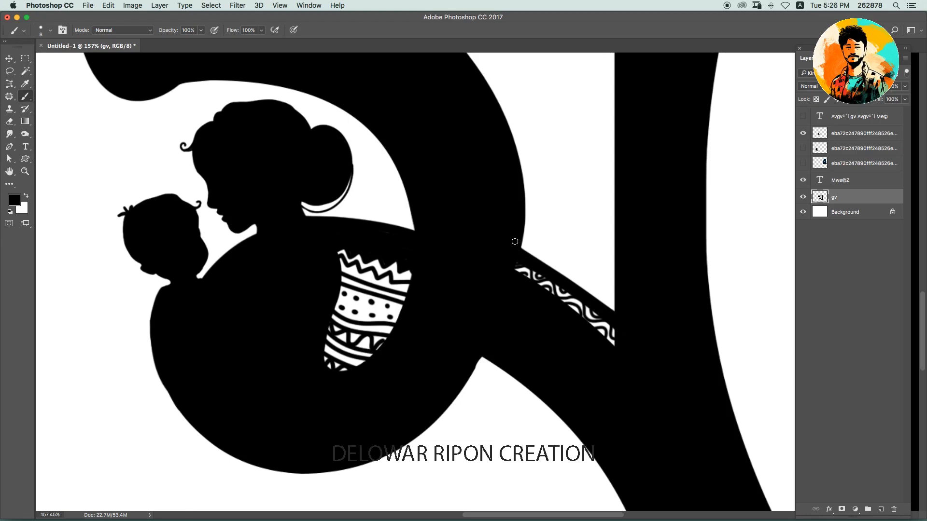
Try flowing lines that carry the patterned strip past the vertical stroke of ম.
scroll(657, 325, down, 3)
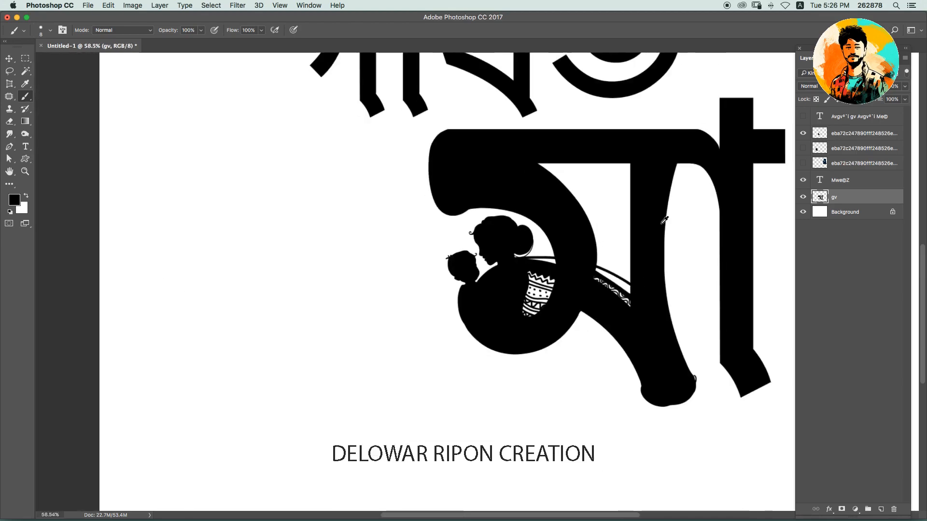
scroll(664, 220, up, 1)
mouse_move(567, 289)
mouse_down()
mouse_move(719, 270)
mouse_move(724, 251)
mouse_up()
scroll(724, 251, up, 2)
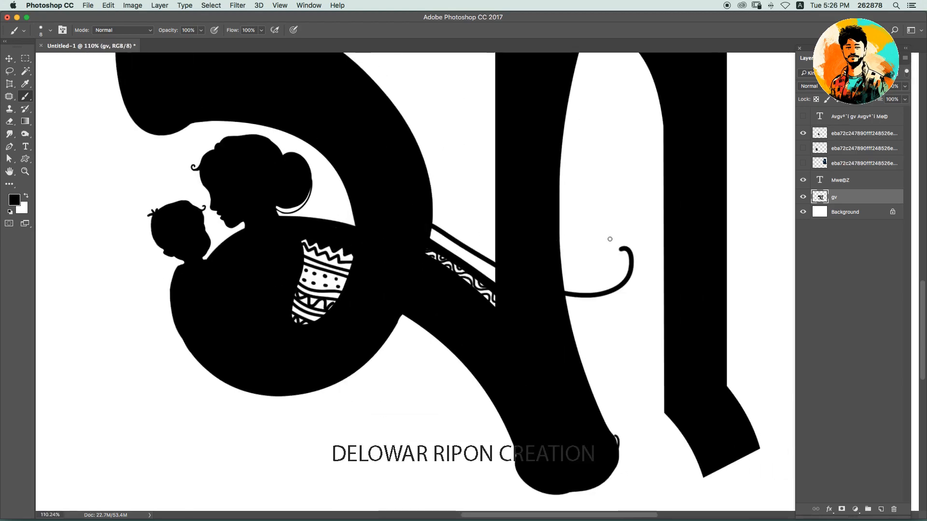
key(ctrl+z)
mouse_move(425, 233)
mouse_down()
mouse_move(590, 267)
mouse_move(627, 254)
mouse_move(643, 410)
mouse_up()
scroll(547, 239, down, 2)
scroll(573, 232, up, 2)
key(super+z)
key(super+z)
key(super+z)
drag(600, 293, 676, 419)
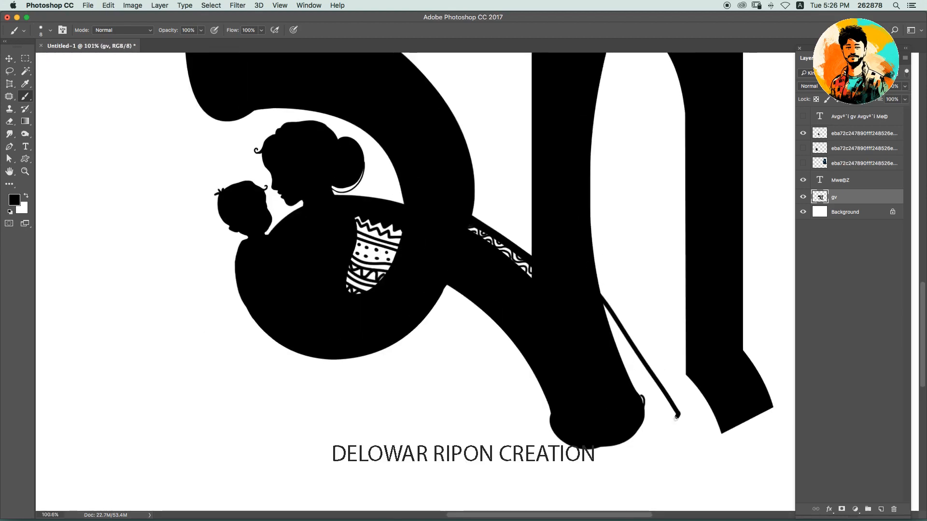
scroll(676, 418, down, 2)
key(super+z)
Outline an outward flare on the foot of ম and fill it with a larger brush.
scroll(584, 351, up, 2)
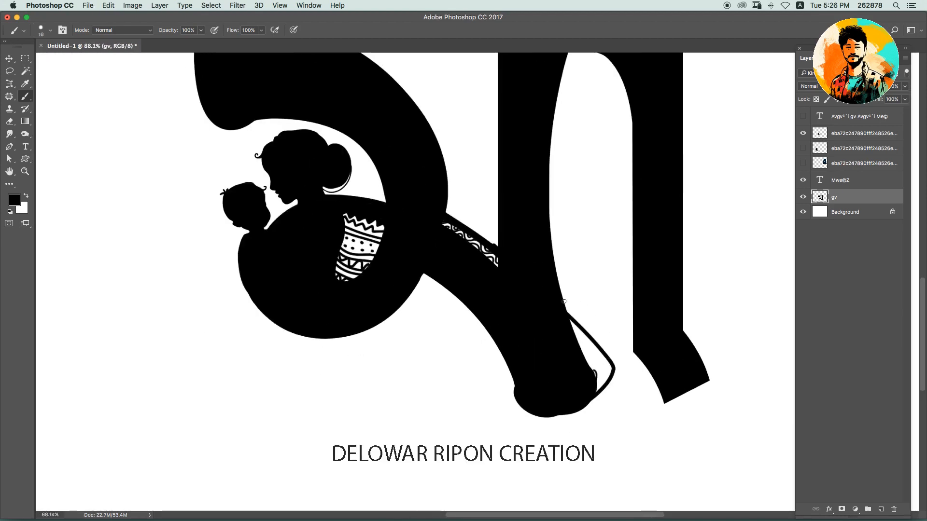
key(bracketright)
key(bracketright)
key(bracketright)
key(bracketright)
key(bracketright)
drag(592, 384, 597, 352)
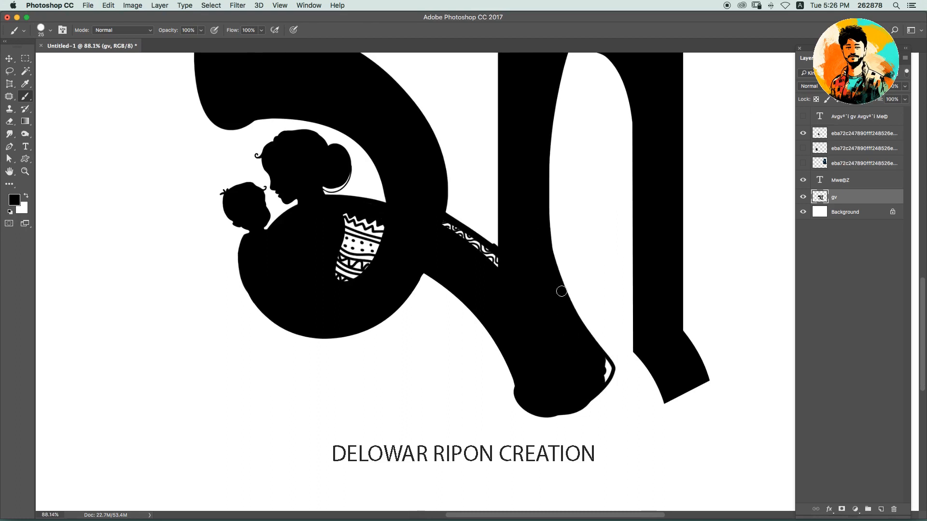
Erase the inner and lower edges of the foot of ম to give it a smooth tapering curve.
key(e)
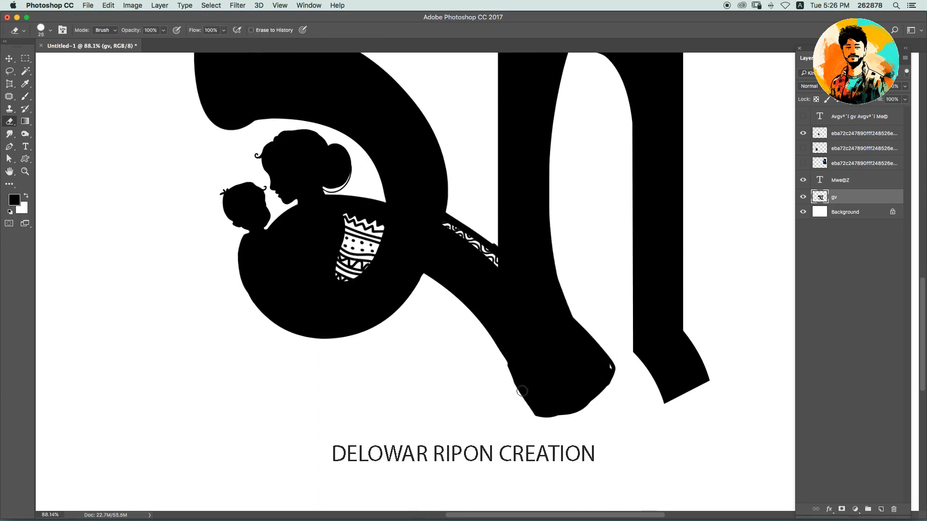
drag(522, 391, 617, 385)
mouse_move(485, 337)
mouse_down()
mouse_move(613, 381)
mouse_move(575, 337)
mouse_up()
key(super+z)
scroll(545, 352, down, 3)
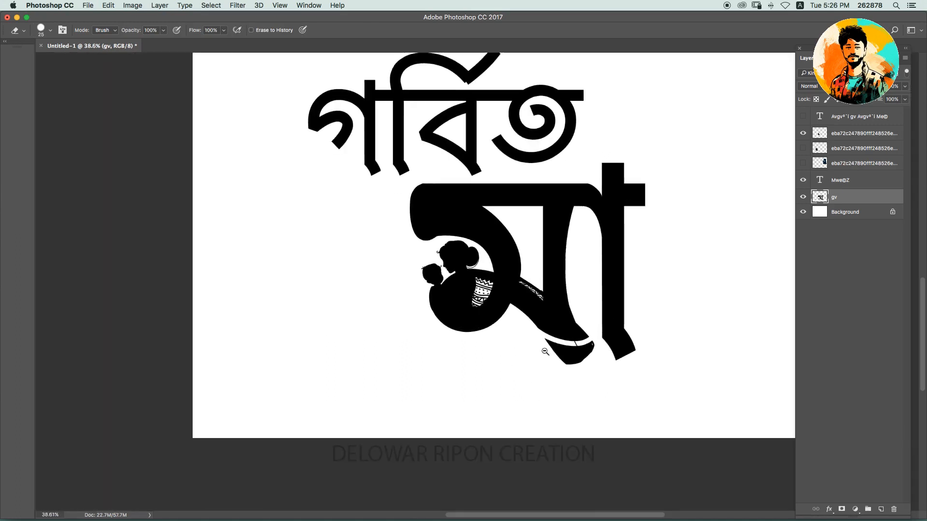
scroll(545, 352, up, 2)
drag(510, 316, 620, 378)
key(super+z)
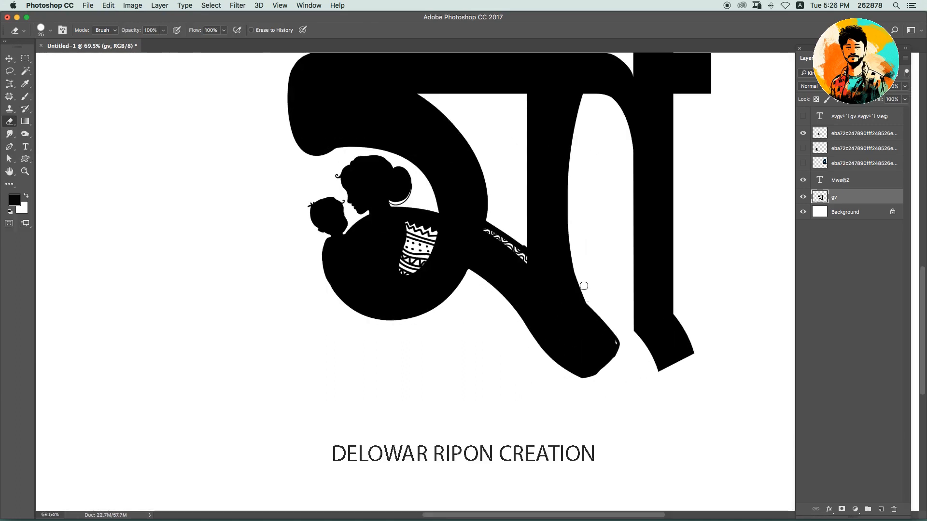
Erase the outer and lower parts of the foot of ম to shape it into a curved, pointed tail.
mouse_move(582, 262)
mouse_down()
mouse_move(581, 253)
mouse_move(604, 292)
mouse_up()
key(super+z)
key(bracketright)
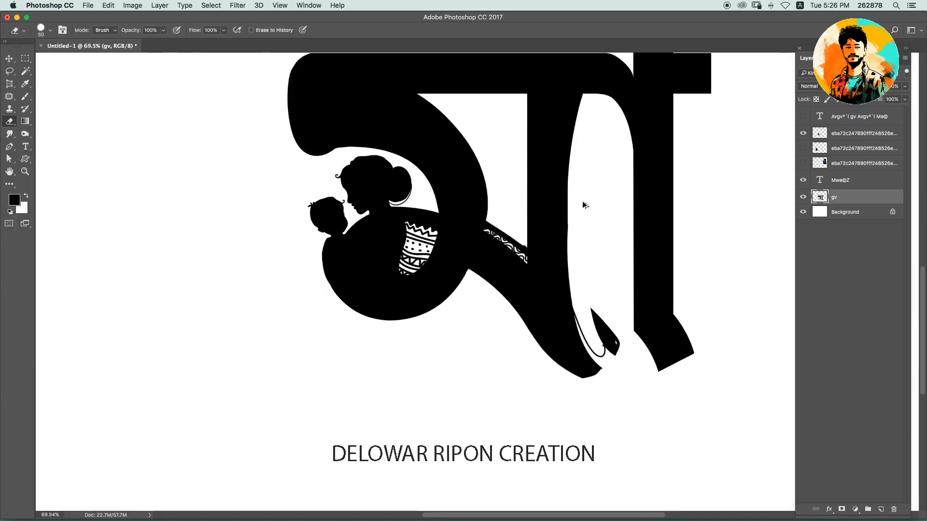
key(super+z)
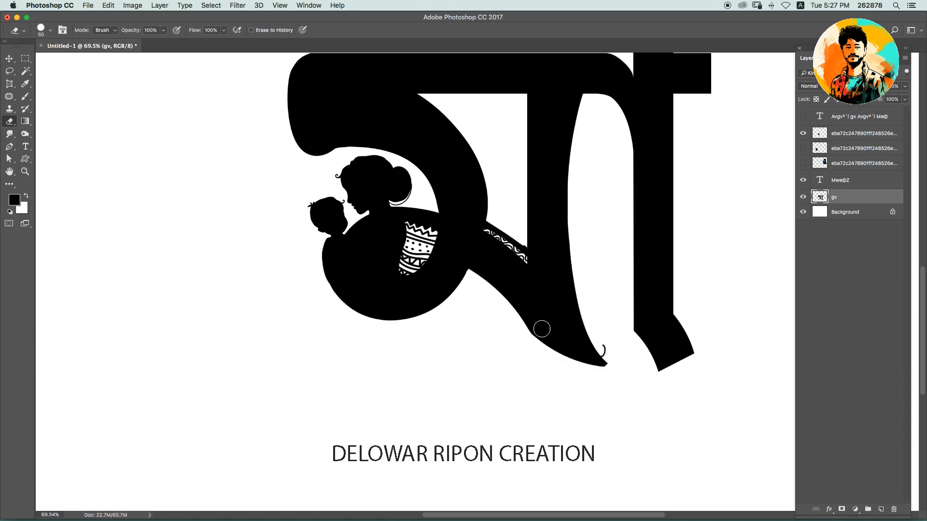
key(super+z)
key(super+z)
key(super+z)
key(super+z)
key(super+z)
key(super+z)
key(super+z)
scroll(583, 315, up, 5)
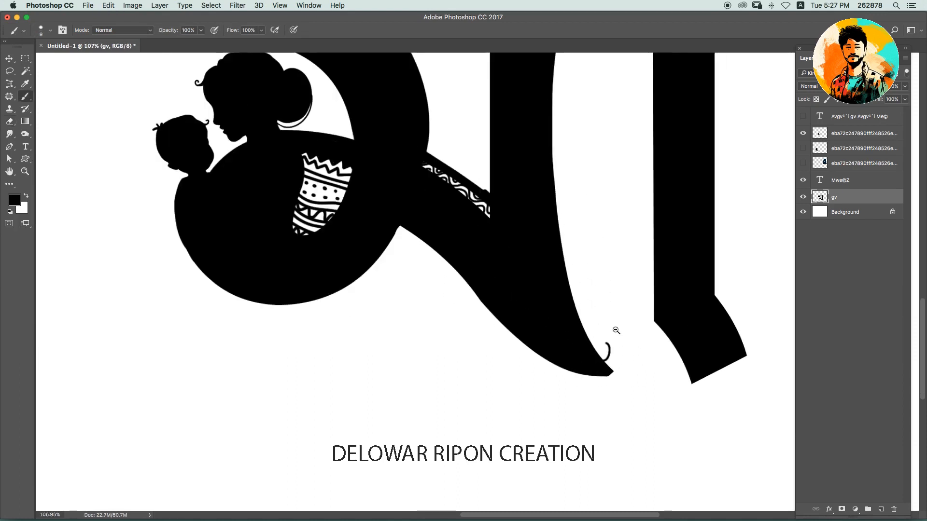
Remove the stray curl beside the tail's tip from the silhouette layer and tidy the patterned strip's upper corner.
key(alt+bracketright)
key(alt+bracketright)
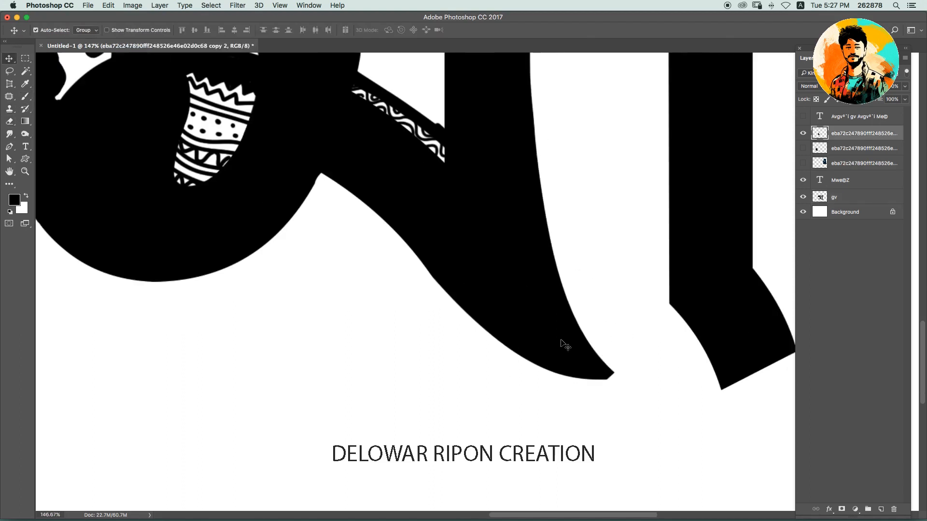
super+click(560, 345)
scroll(462, 130, up, 5)
key(bracketleft)
key(bracketleft)
key(bracketleft)
key(bracketleft)
key(bracketleft)
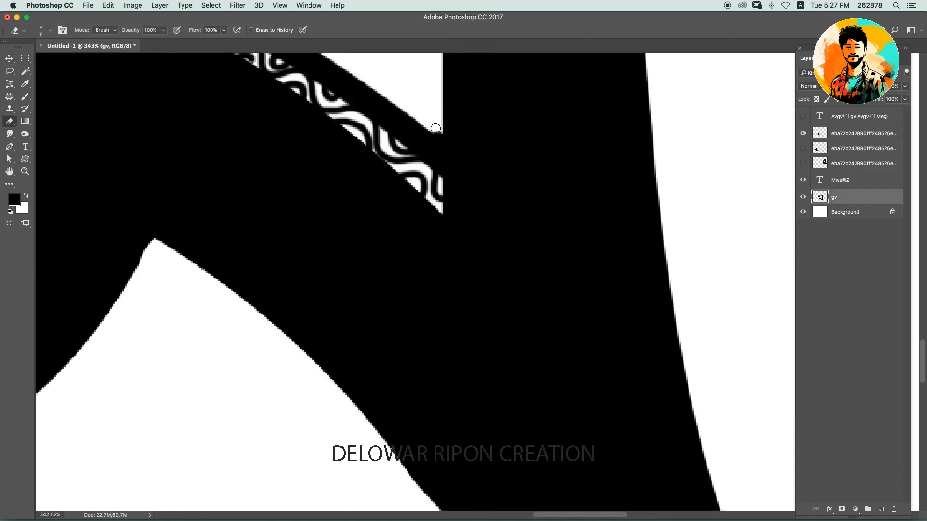
key(b)
scroll(452, 131, down, 3)
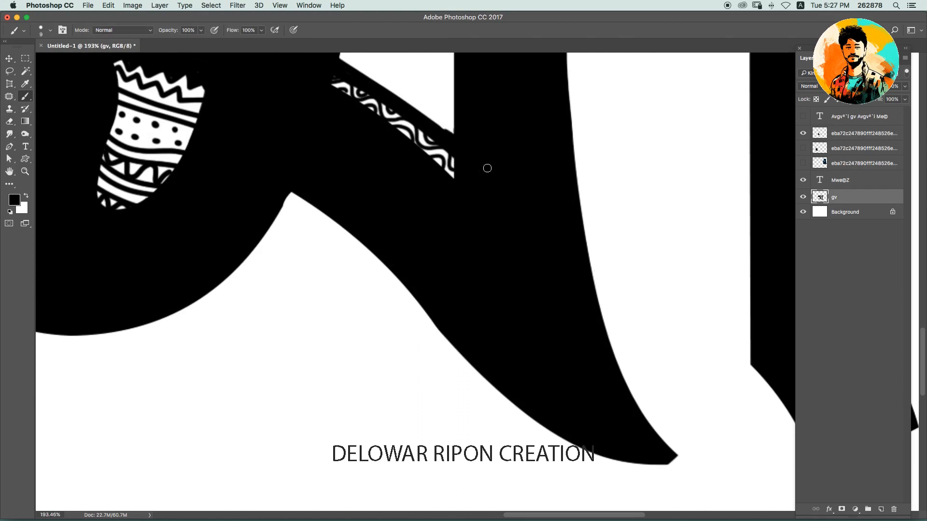
key(ctrl+z)
Paint two curved black lines flaring outward from the outer edge of the tail of ম.
mouse_move(609, 340)
mouse_down()
mouse_move(697, 415)
mouse_move(718, 419)
mouse_up()
drag(644, 414, 700, 446)
key(ctrl+z)
drag(630, 391, 714, 448)
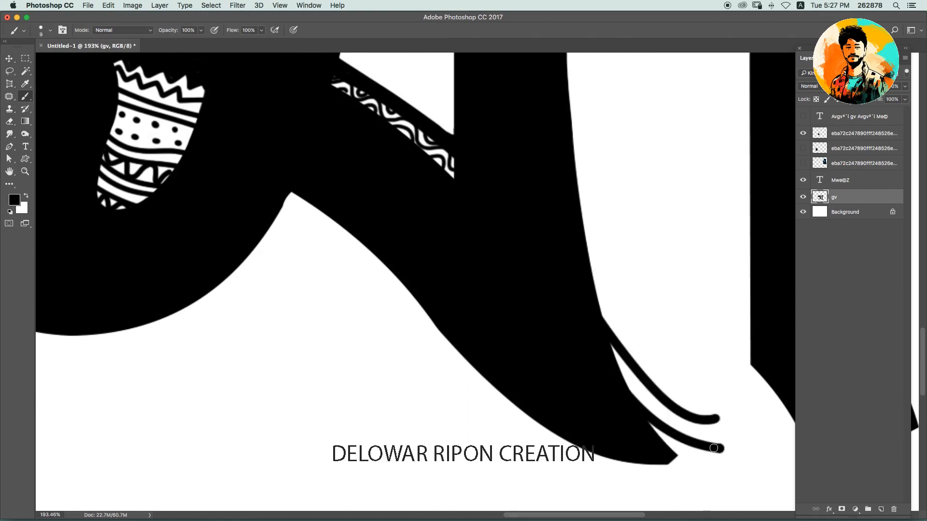
Close the end of the flared band on the tail and fill it with a zigzag using a smaller brush.
scroll(714, 448, down, 3)
scroll(713, 448, right, 2)
key(bracketleft)
key(bracketleft)
key(bracketleft)
drag(570, 275, 625, 339)
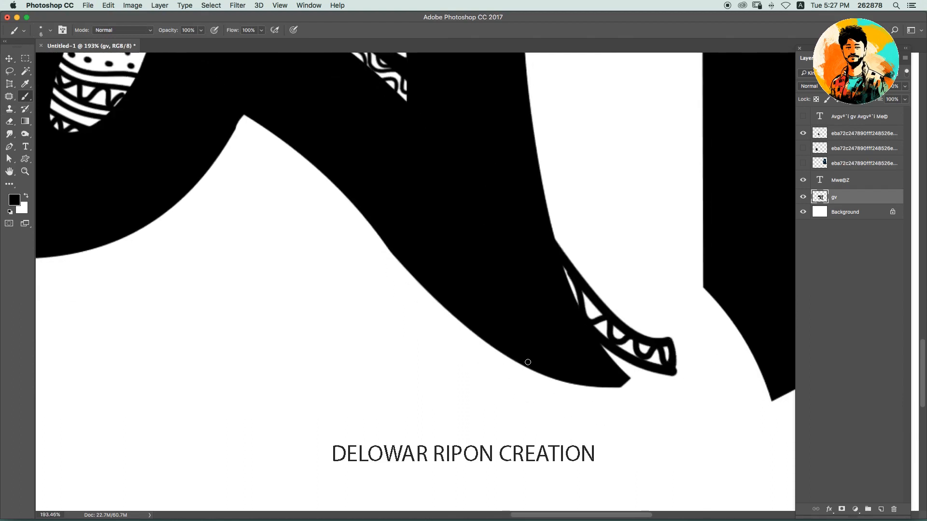
Extend the tail of ম into an upturned rounded tip and add a short stroke beyond the decorated band's end.
mouse_move(575, 382)
mouse_down()
mouse_move(669, 388)
mouse_move(702, 373)
mouse_move(708, 387)
mouse_move(559, 386)
mouse_up()
key(ctrl+z)
key(ctrl+z)
scroll(560, 386, down, 5)
scroll(664, 378, up, 6)
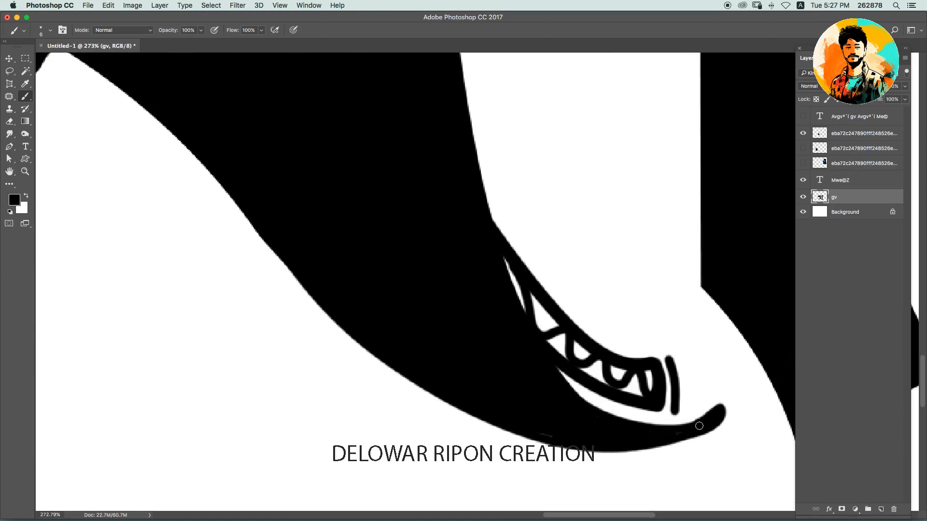
scroll(699, 426, down, 5)
key(c)
scroll(647, 290, up, 1)
scroll(408, 300, up, 2)
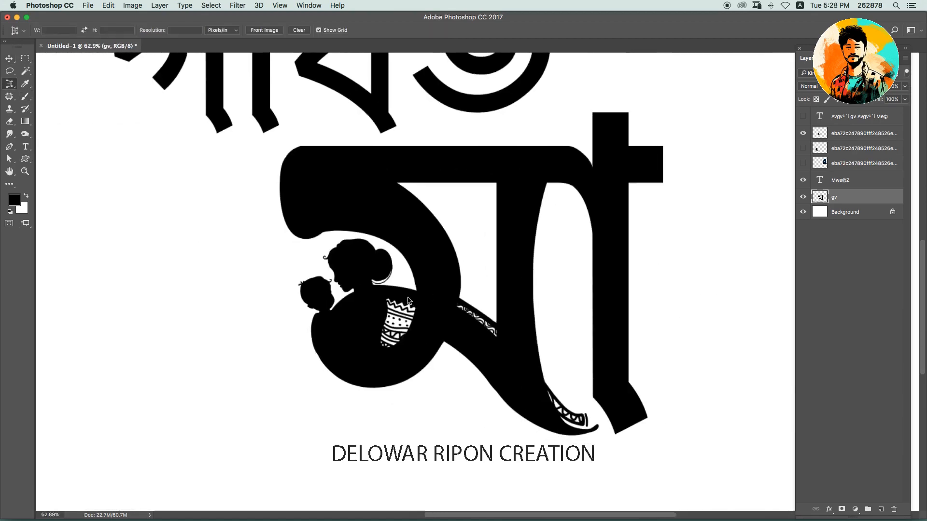
Erase the bump along the mother's shoulder beneath the hair bun on the silhouette and gv layers to form one smooth curve.
key(b)
scroll(408, 300, up, 2)
ctrl+click(446, 303)
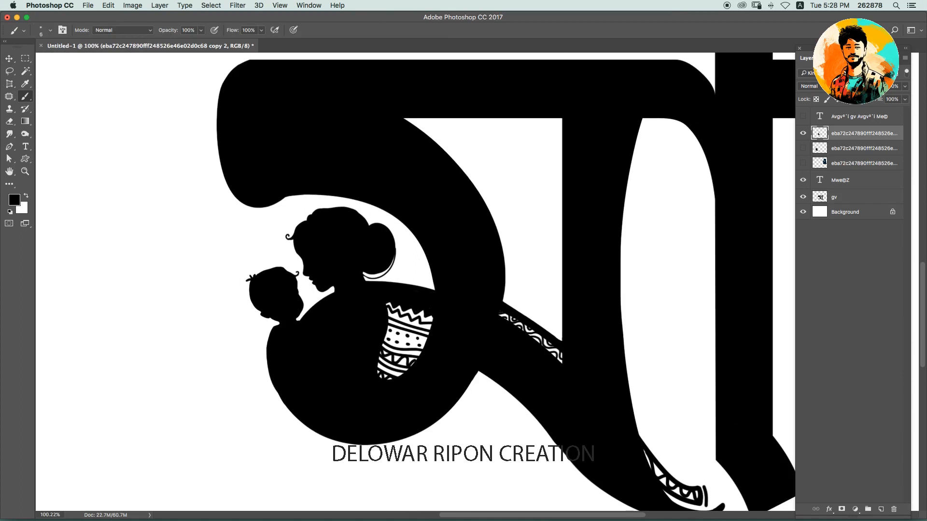
scroll(393, 282, up, 2)
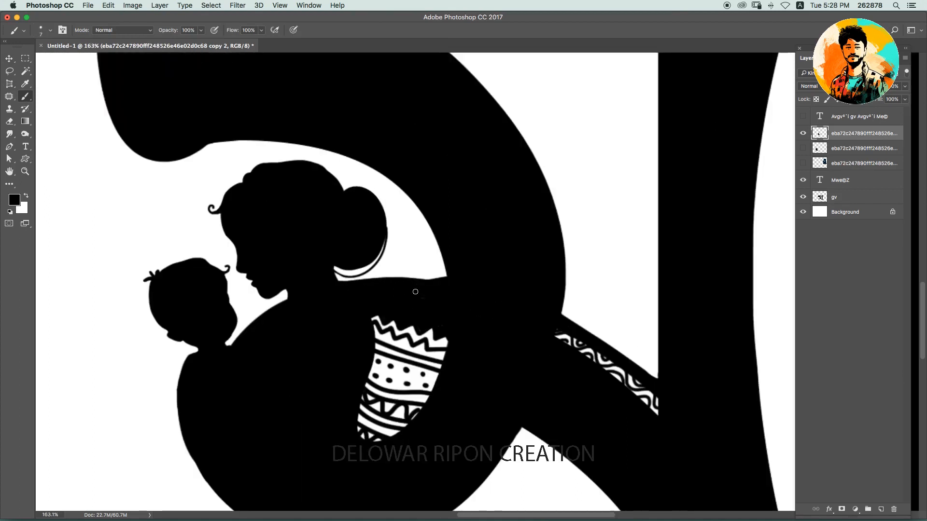
key(e)
scroll(382, 280, up, 2)
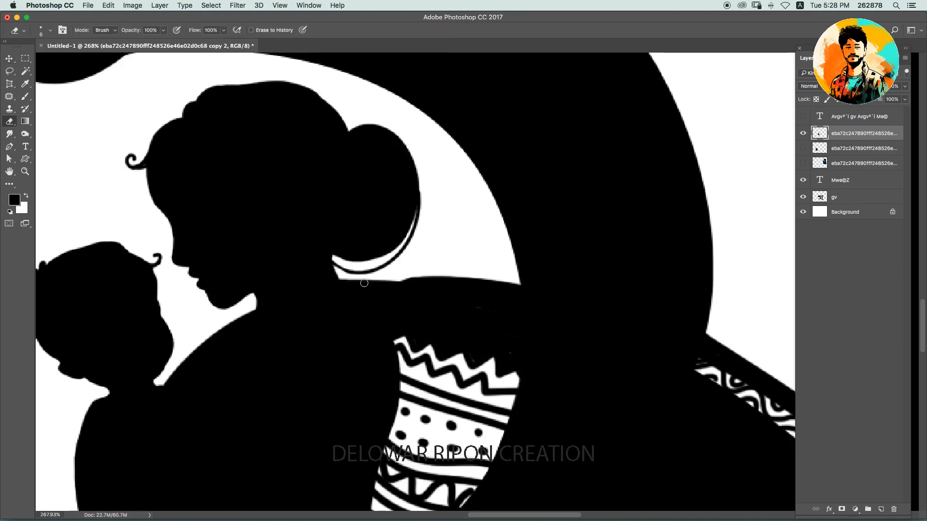
ctrl+click(345, 284)
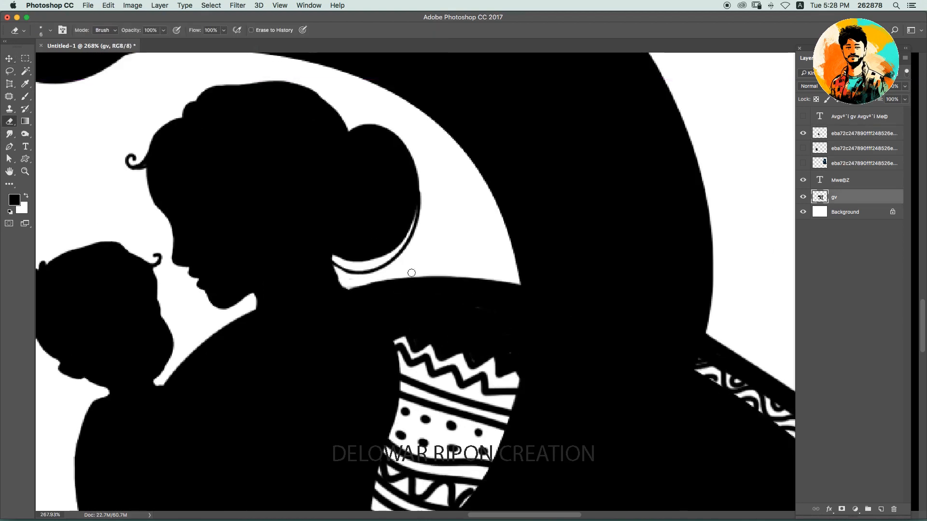
key(v)
scroll(579, 319, down, 8)
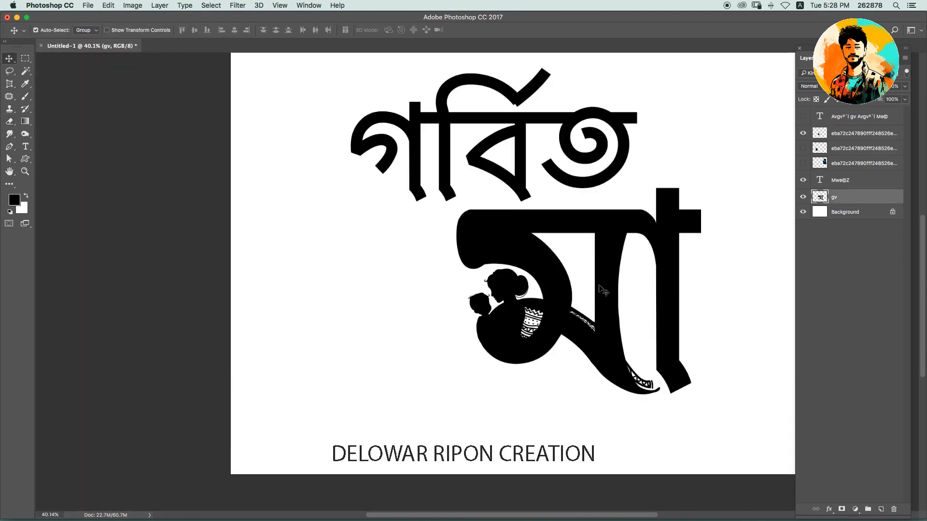
Paint black over some white stripes in the loop's patterned patch on the silhouette layer to make wider bands.
key(b)
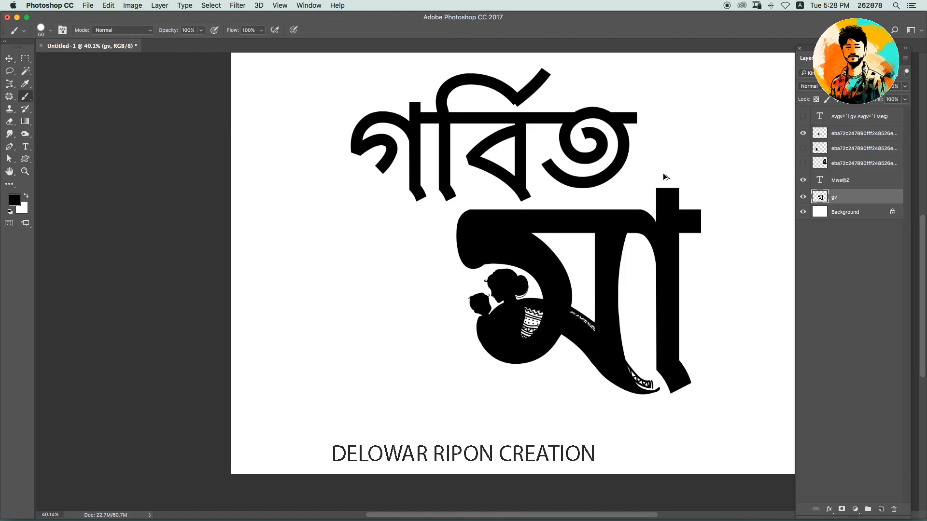
key(v)
scroll(578, 256, up, 3)
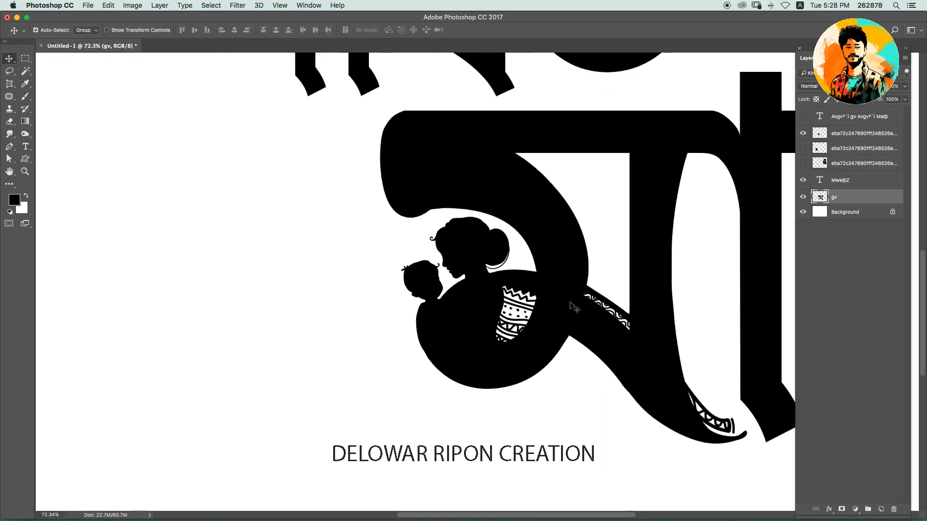
key(b)
scroll(531, 281, up, 3)
super+click(533, 284)
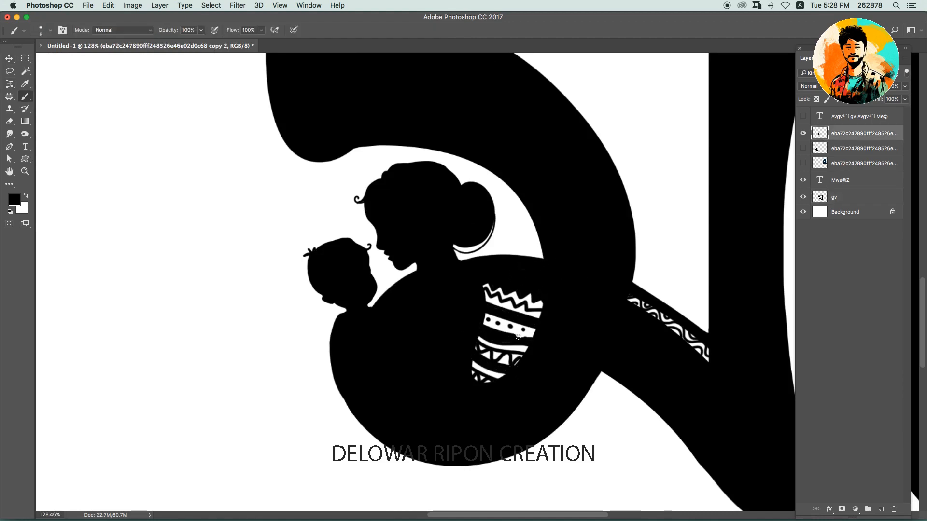
Erase the upturned tip and its leftover fragment from the tail of ম on the gv layer.
scroll(518, 336, down, 5)
key(e)
scroll(606, 263, up, 6)
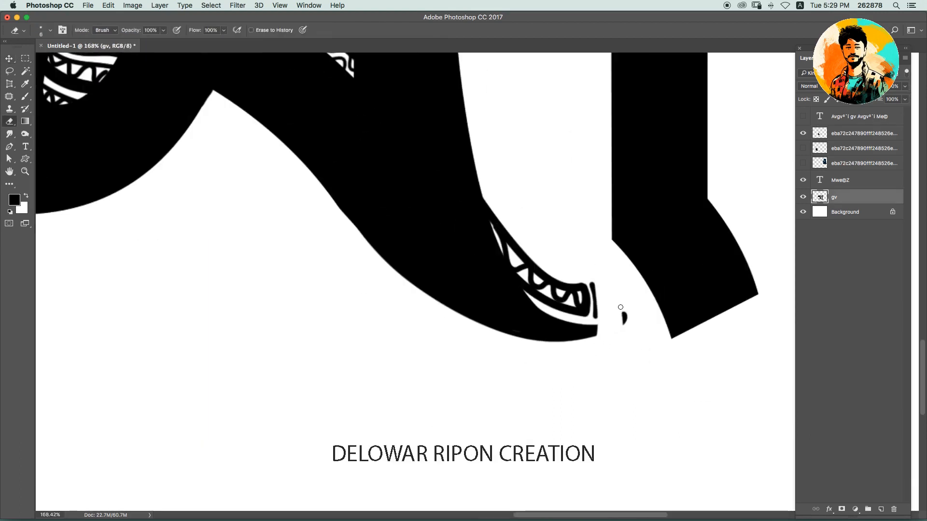
drag(621, 306, 625, 322)
key(b)
scroll(602, 309, down, 5)
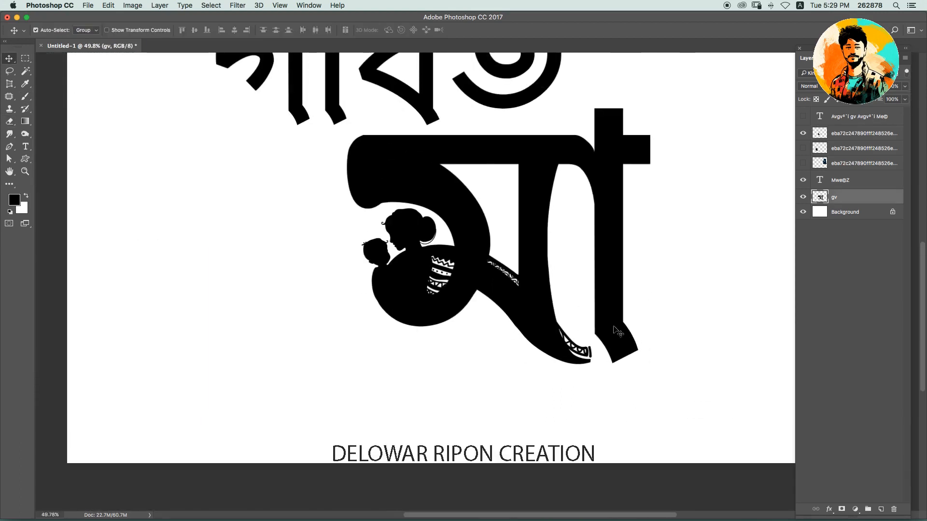
Paint over the decorated band on the tail of ম to make a solid black shape with a curved inner edge and blunt end.
mouse_move(560, 156)
mouse_down()
mouse_move(593, 359)
mouse_move(577, 357)
mouse_move(583, 350)
mouse_move(605, 364)
mouse_move(577, 310)
mouse_move(615, 312)
mouse_up()
scroll(580, 358, up, 5)
key(e)
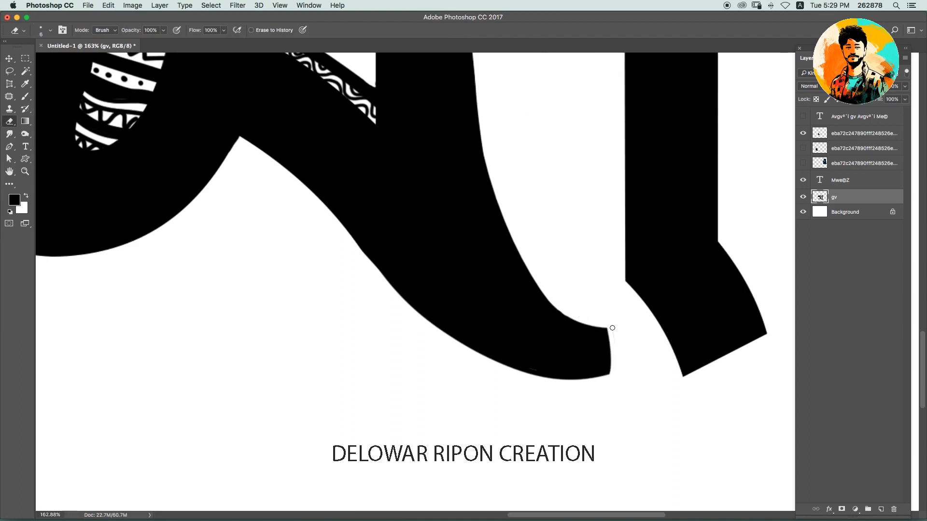
Try to paint a curl rising from the blunt tip of the tail of ম, using a smaller brush.
key(b)
drag(611, 374, 583, 307)
key(super+z)
key(bracketleft)
key(bracketleft)
key(bracketleft)
key(bracketleft)
key(bracketleft)
drag(611, 371, 598, 297)
key(super+z)
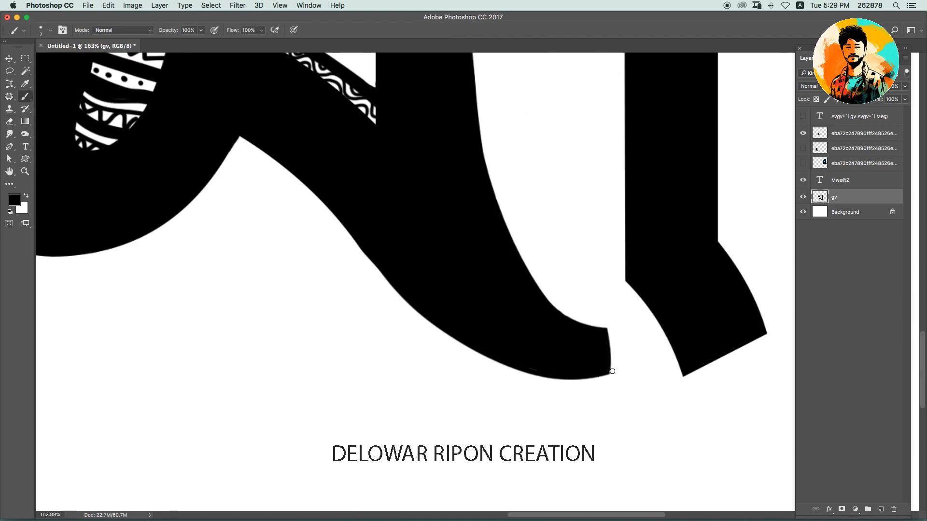
mouse_move(612, 371)
mouse_down()
mouse_move(597, 309)
mouse_move(608, 316)
mouse_move(582, 305)
mouse_move(586, 292)
mouse_move(574, 318)
mouse_up()
key(super+z)
scroll(607, 319, down, 3)
scroll(613, 319, up, 3)
Paint a spiral curl rising from the tip of the tail of ম with the brush at size 8.
key(bracketright)
scroll(605, 341, up, 3)
key(super+z)
key(super+z)
key(super+z)
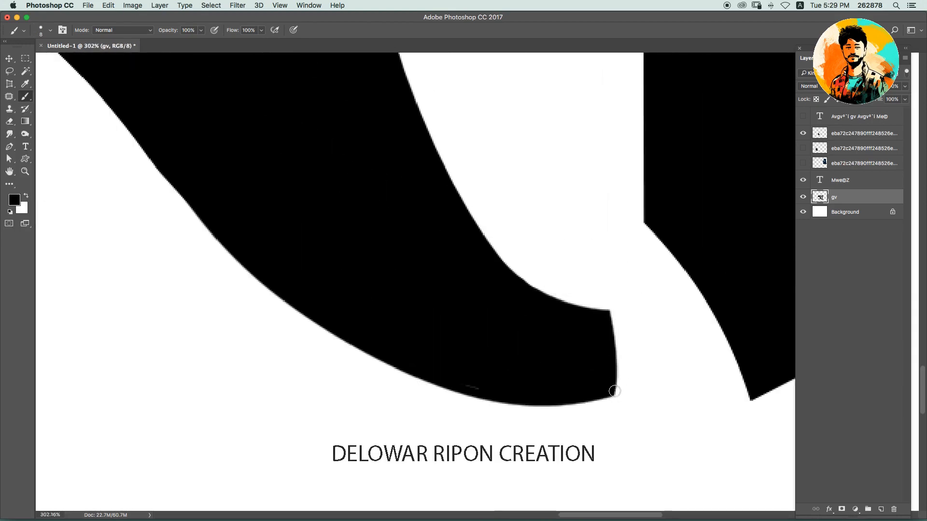
drag(614, 391, 587, 277)
Paint thin accent curves along the outer edge of the upper bowl of ম and beneath its tail.
key(super+0)
scroll(460, 275, up, 3)
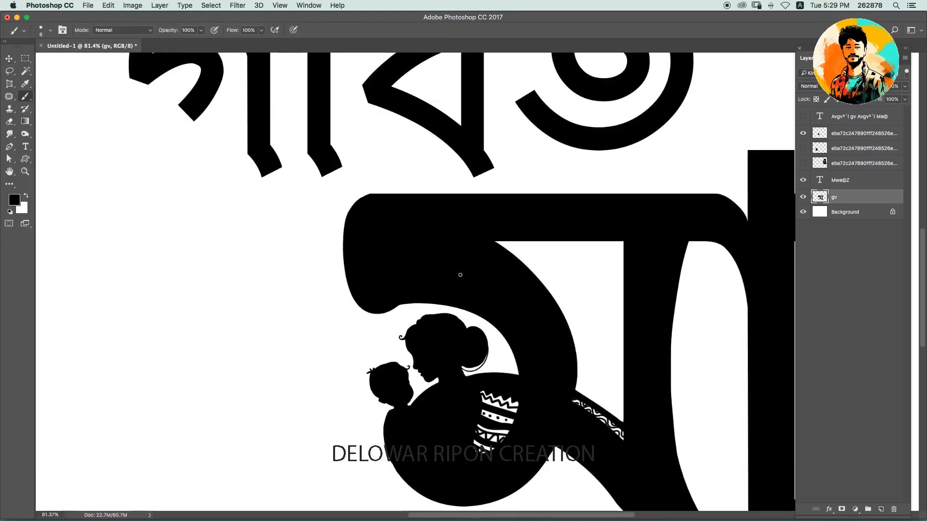
scroll(431, 297, up, 3)
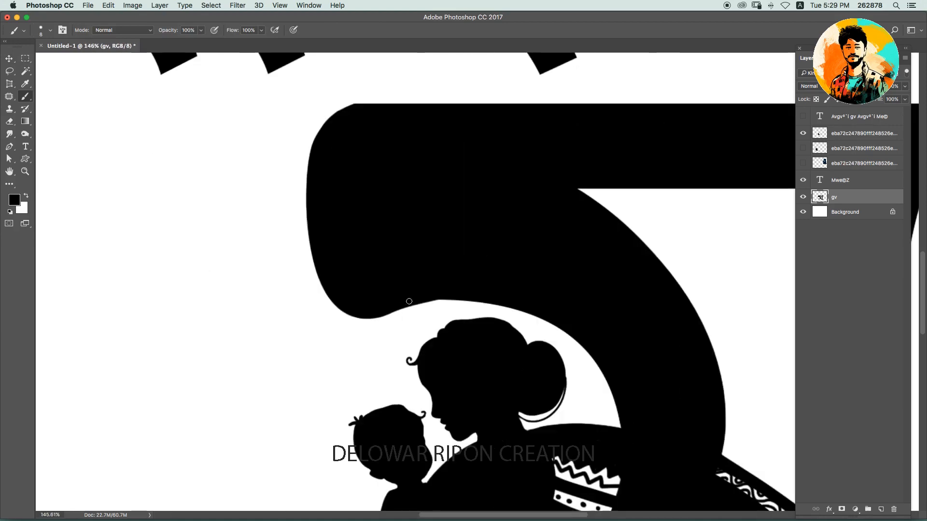
scroll(469, 280, down, 3)
drag(560, 221, 648, 388)
key(super+z)
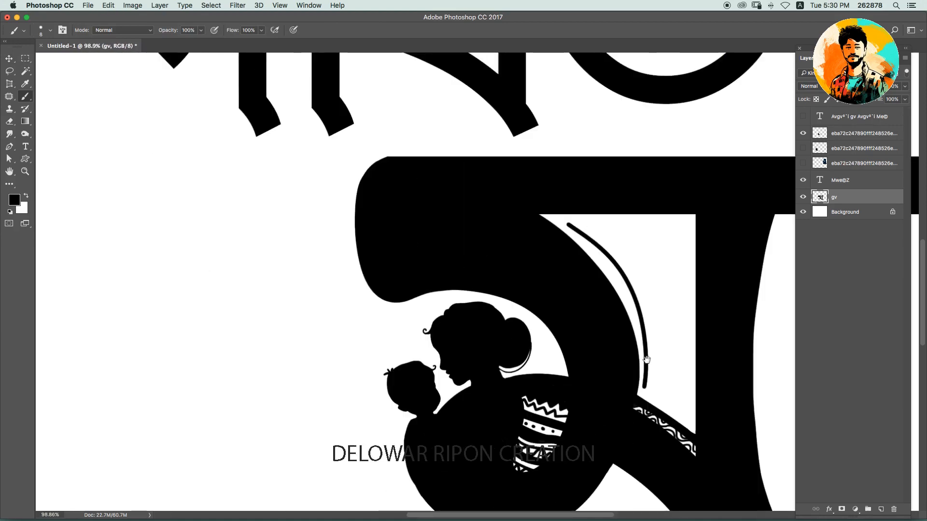
mouse_move(625, 487)
mouse_down()
mouse_move(469, 272)
mouse_move(681, 416)
mouse_up()
key(super+0)
scroll(621, 378, up, 5)
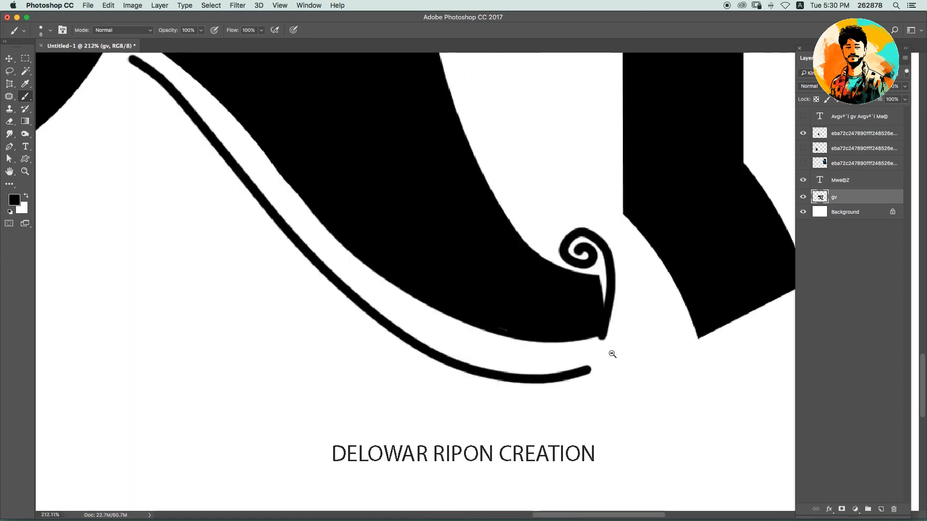
Try to paint petal strokes at the end of the accent line beneath the tail.
drag(636, 333, 591, 369)
mouse_move(599, 397)
mouse_down()
mouse_move(646, 426)
mouse_move(600, 400)
mouse_up()
drag(571, 414, 569, 448)
key(super+z)
scroll(571, 410, down, 3)
scroll(579, 420, up, 3)
key(alt+super+z)
key(alt+super+z)
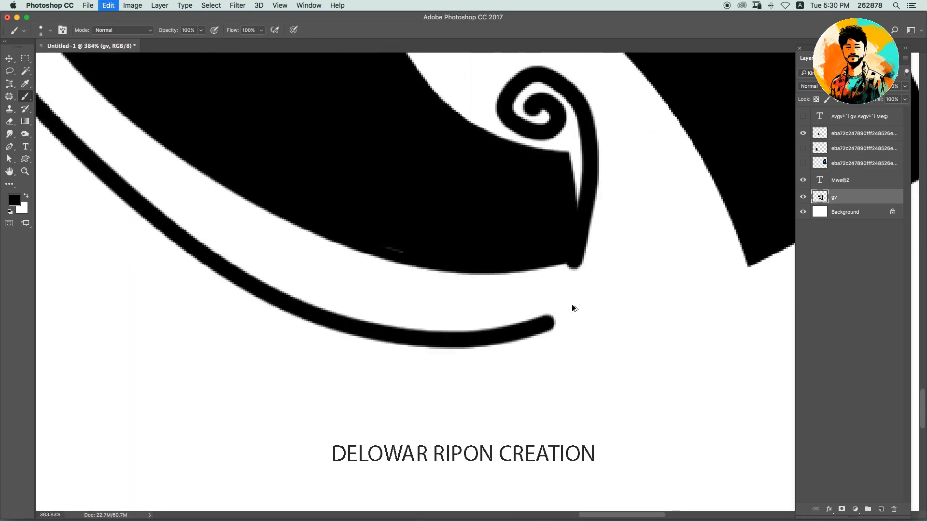
Paint three small fanned petals at the end of the accent line beneath the tail.
drag(571, 310, 630, 356)
drag(564, 344, 551, 408)
key(super+z)
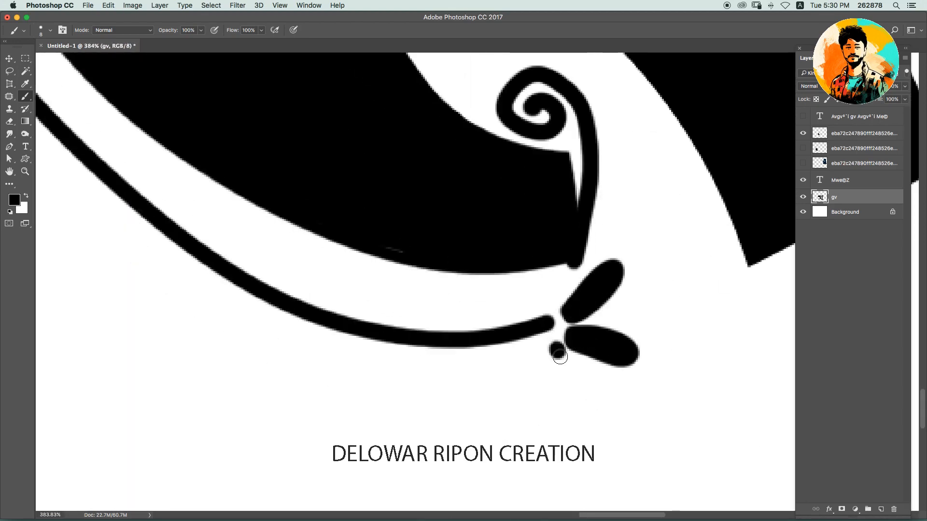
drag(552, 346, 542, 393)
key(super+0)
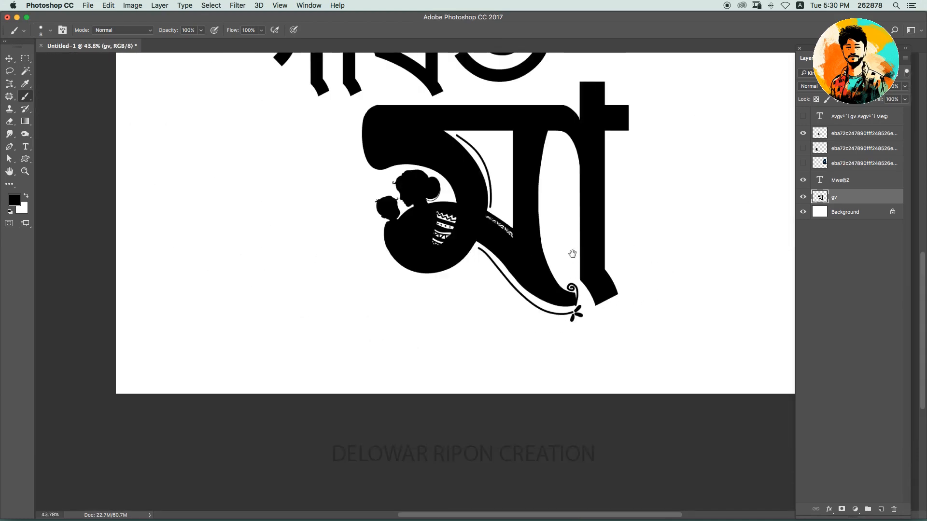
Try to paint a thin accent curve around the lower edge of the mother-and-child loop.
scroll(386, 281, up, 3)
drag(372, 268, 564, 341)
key(super+z)
drag(582, 310, 275, 303)
scroll(497, 299, down, 3)
key(super+z)
drag(431, 341, 544, 323)
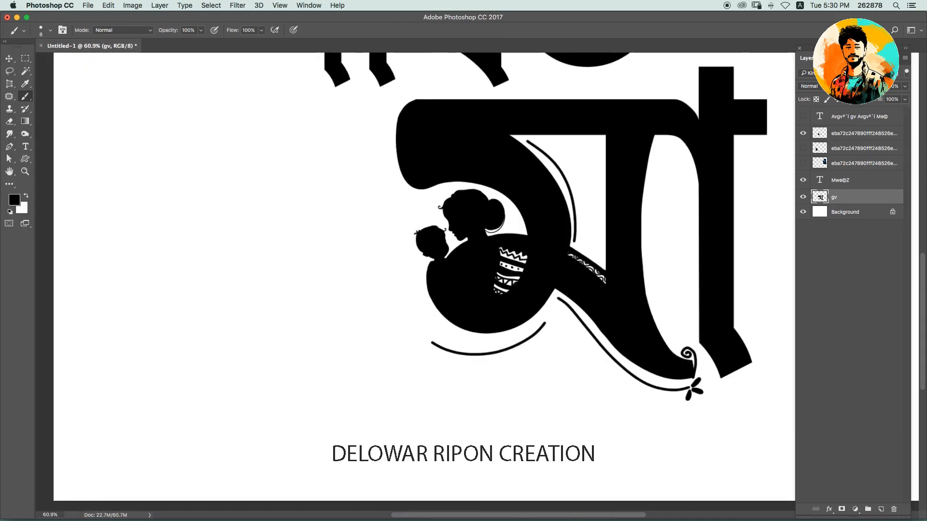
key(super+z)
drag(419, 279, 582, 370)
key(super+z)
scroll(594, 351, up, 3)
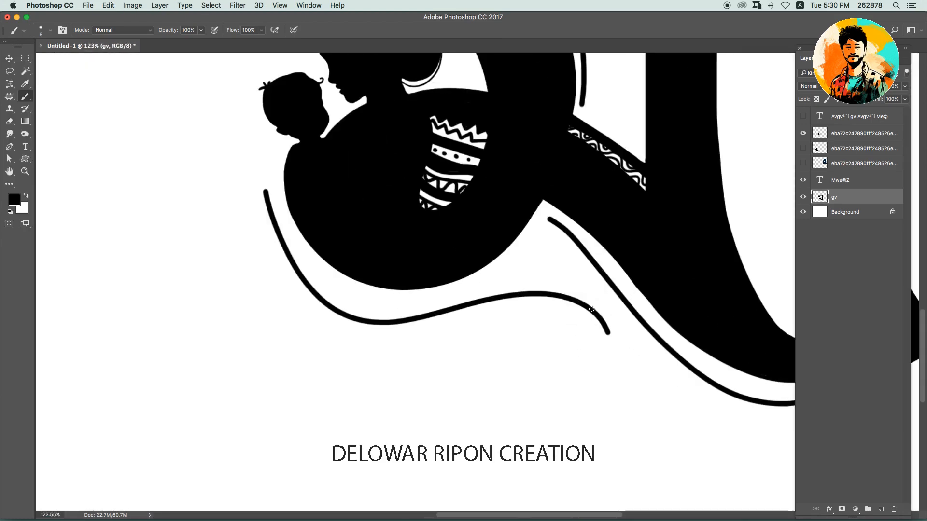
key(super+0)
Try to paint thin accent curves above the mother's head and around the rounded head of ম.
scroll(386, 338, up, 3)
drag(232, 367, 507, 395)
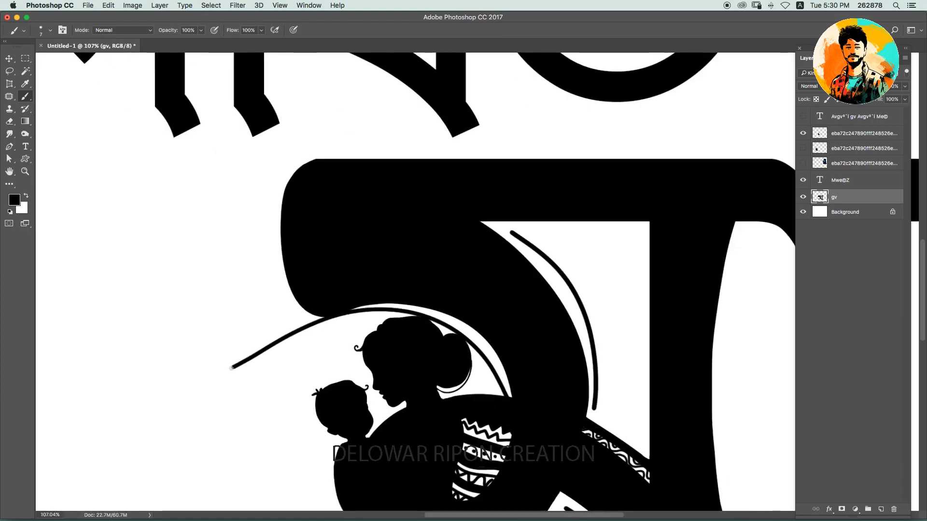
key(super+z)
drag(276, 188, 328, 352)
key(super+z)
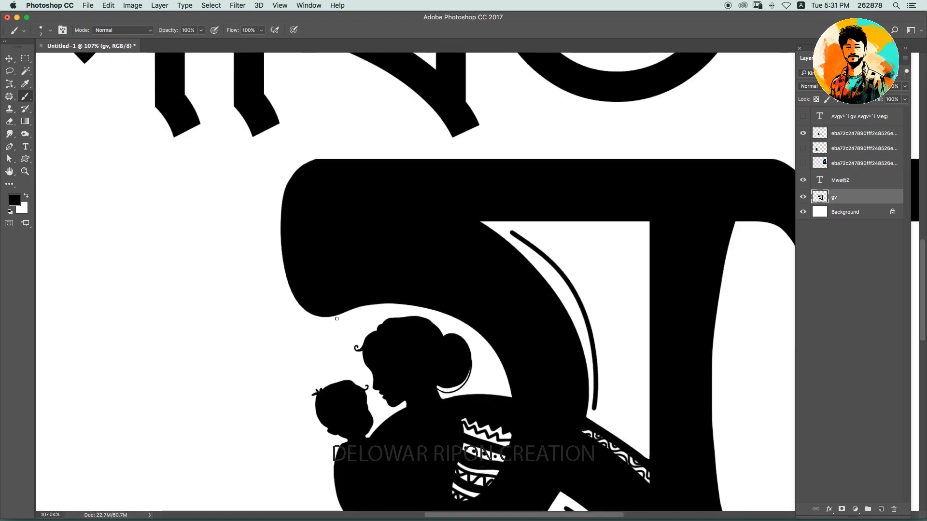
Select the upper part of the া stroke projecting above the headline, delete it and deselect.
key(m)
key(super+0)
scroll(542, 306, up, 1)
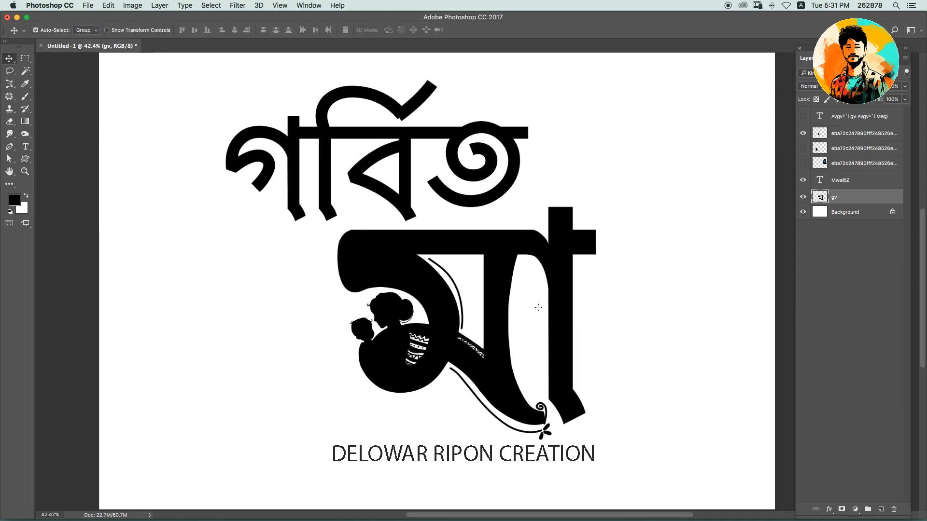
scroll(560, 294, down, 1)
drag(499, 176, 672, 211)
key(Delete)
key(super+d)
Widen the vertical stem of ম with a size 45 brush, giving it a straight edge facing the া stroke.
key(v)
key(b)
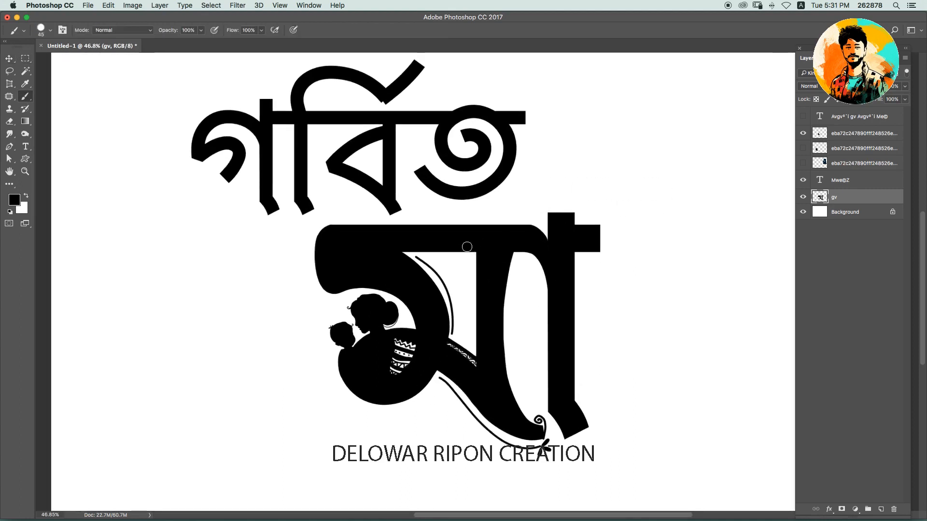
mouse_move(511, 247)
mouse_down()
mouse_move(501, 312)
mouse_move(514, 405)
mouse_up()
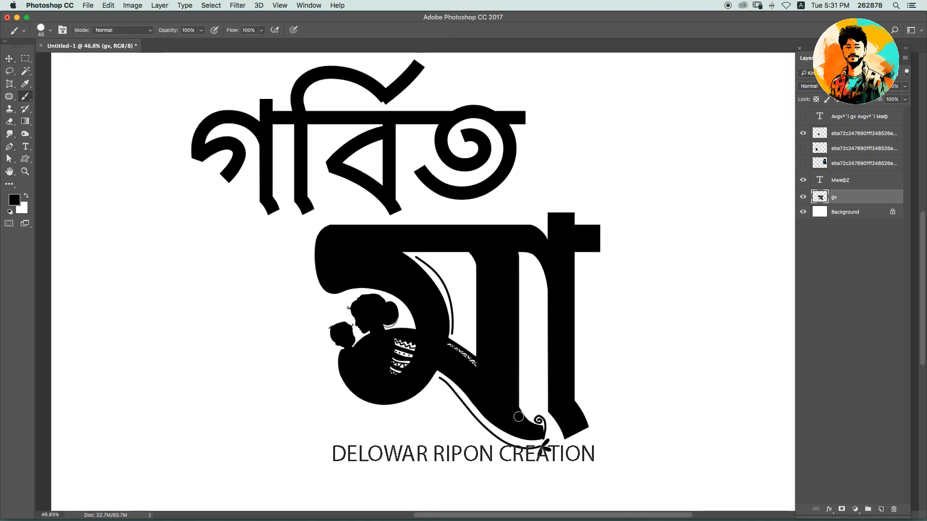
Smooth the junction between the stem's straight edge and the curved tail of ম using a size 9 brush and the eraser.
scroll(570, 286, up, 5)
key(bracketleft)
key(bracketleft)
key(bracketleft)
key(bracketleft)
key(bracketleft)
key(bracketleft)
key(bracketleft)
key(bracketleft)
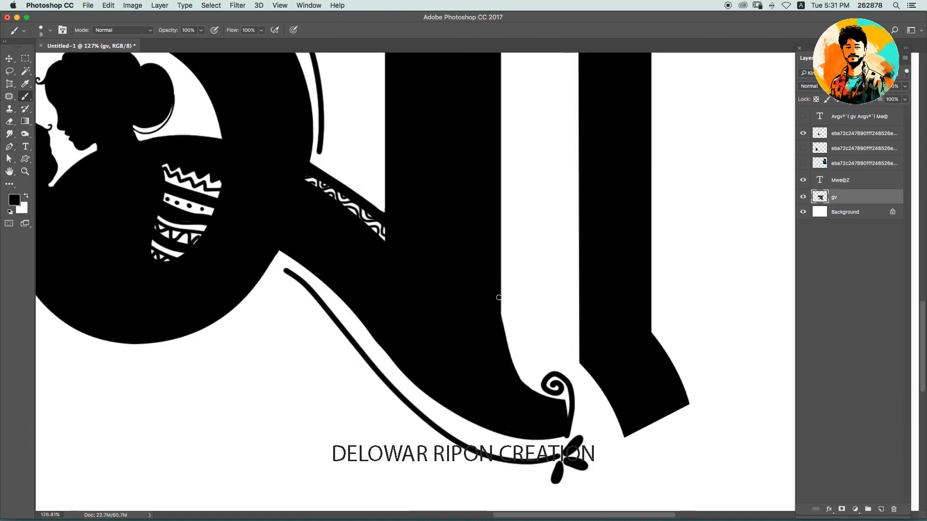
key(e)
scroll(504, 324, up, 3)
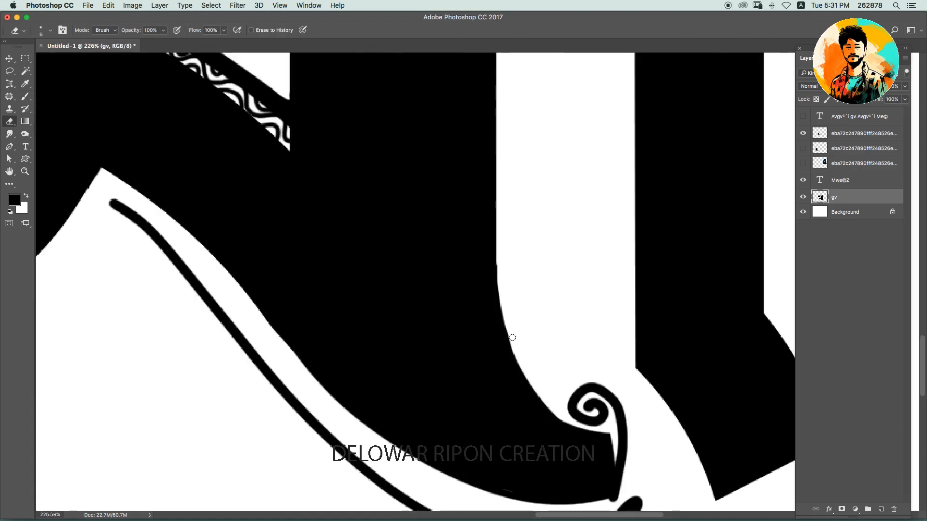
scroll(609, 424, down, 6)
key(v)
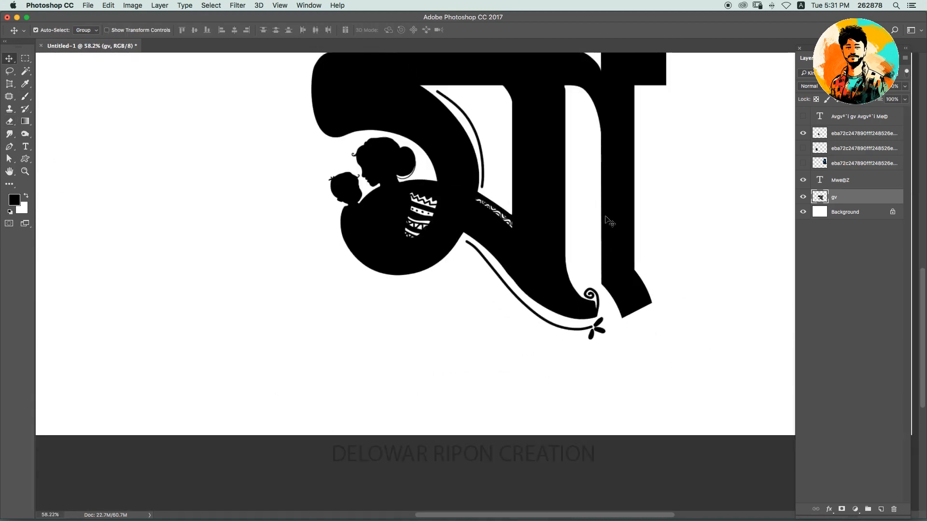
Add a new layer above the silhouette and paint a white five-petal flower with a black centre beside the mother's hair bun.
scroll(442, 240, up, 5)
click(455, 209)
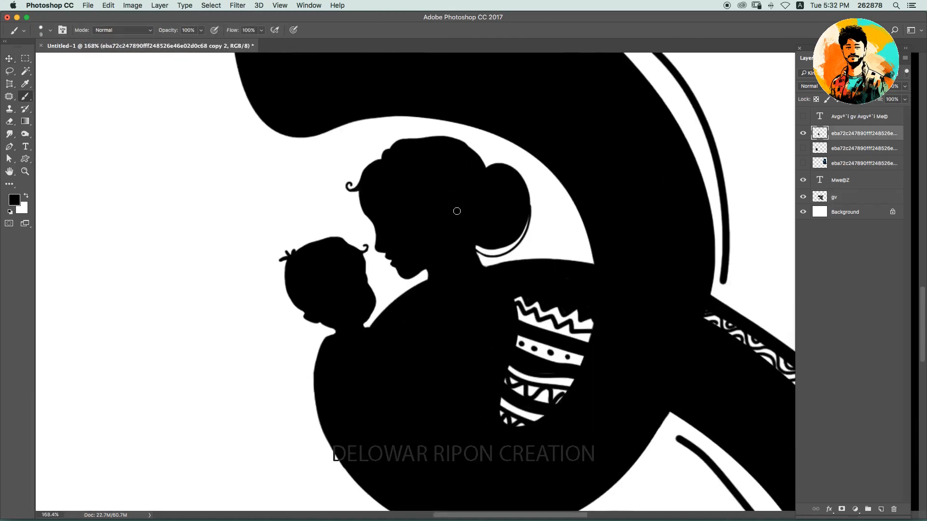
key(super+shift+alt+n)
key(b)
key(x)
drag(450, 186, 483, 205)
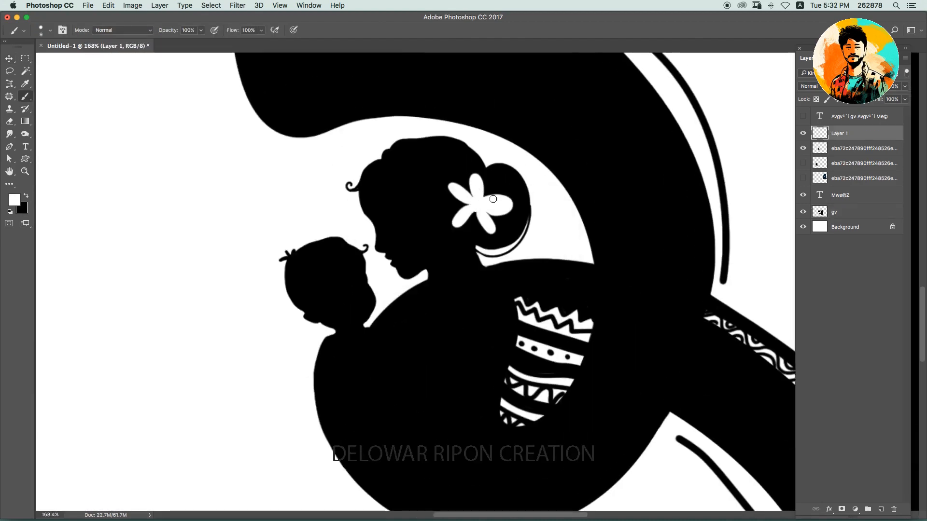
key(super+z)
scroll(478, 200, down, 5)
scroll(477, 235, up, 4)
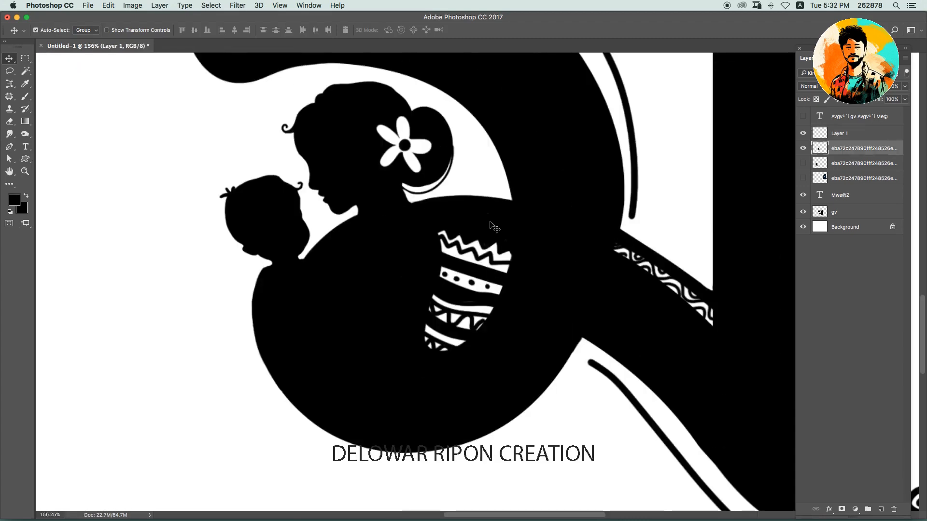
Carve the underside of ম's rounded left headline end into a smooth diagonal curve on the gv layer with a size 30 eraser.
key(e)
key(alt+[)
scroll(477, 235, down, 4)
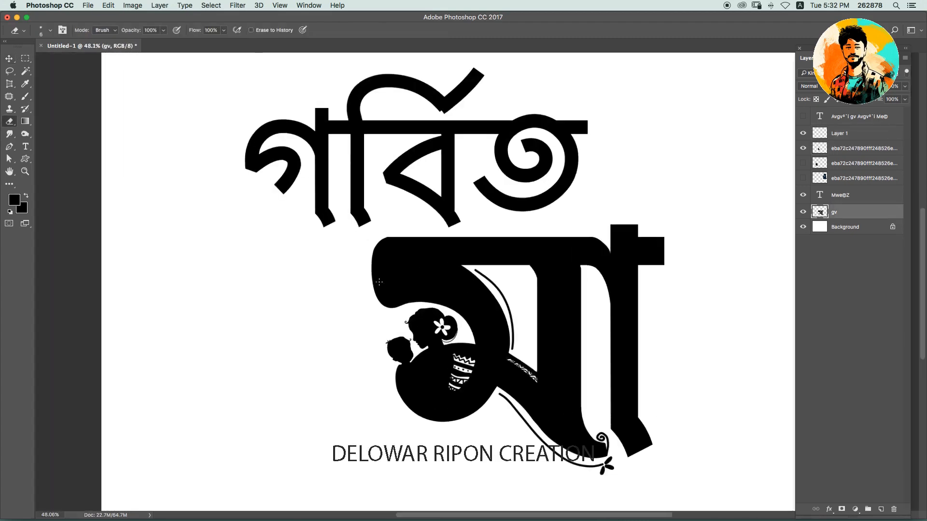
key(alt+[)
key(alt+[)
key(bracketright)
key(bracketright)
key(bracketright)
drag(374, 283, 402, 305)
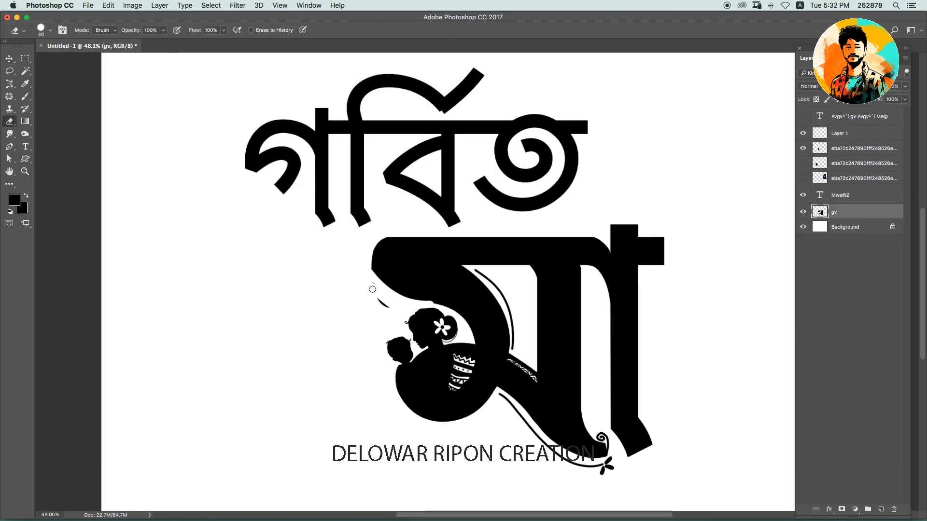
key(ctrl+z)
scroll(444, 299, up, 3)
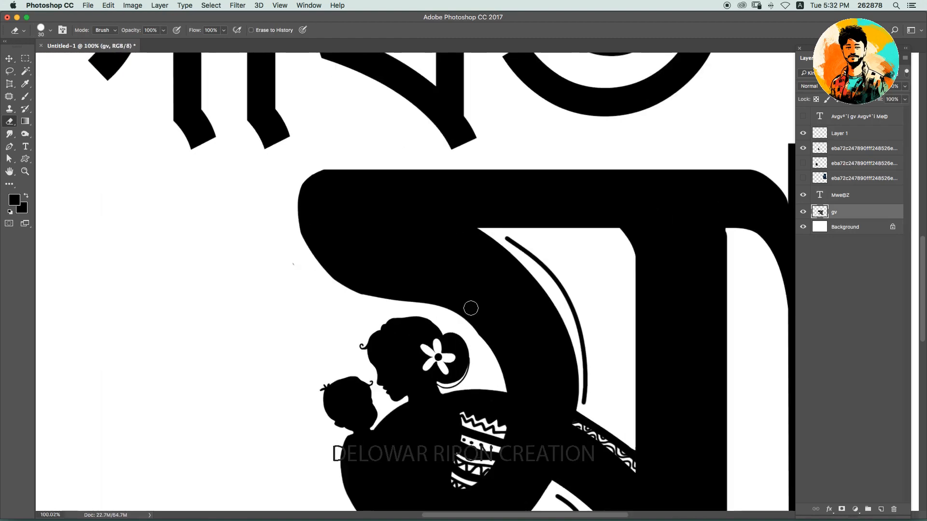
Smooth the carved curve above the mother's head and round ম's upper-left corner using the brush and a size 20 eraser.
key(b)
scroll(500, 354, down, 5)
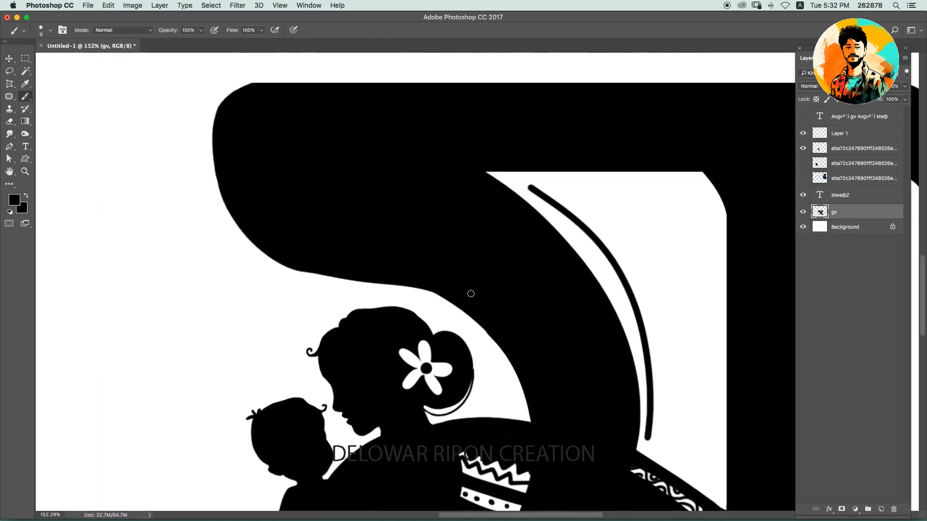
key(v)
scroll(496, 282, up, 4)
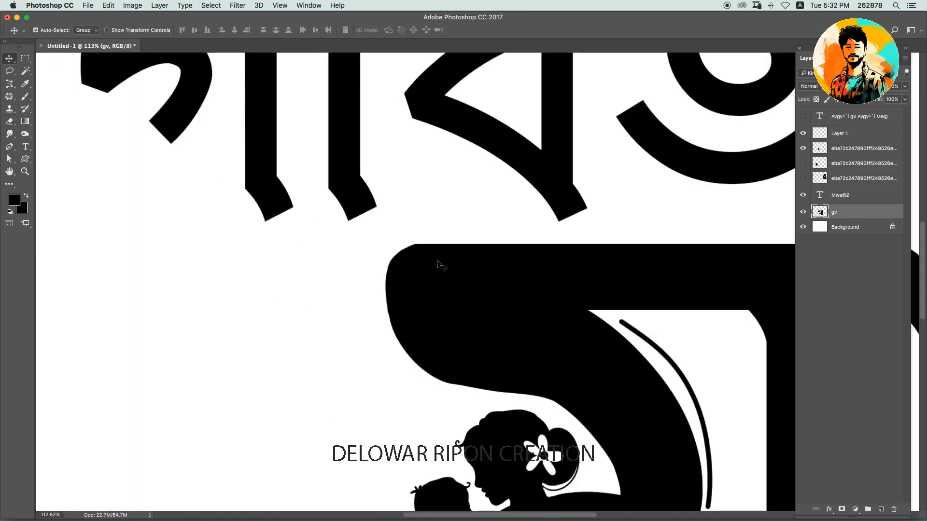
key(b)
scroll(434, 232, up, 2)
key(e)
click(386, 213)
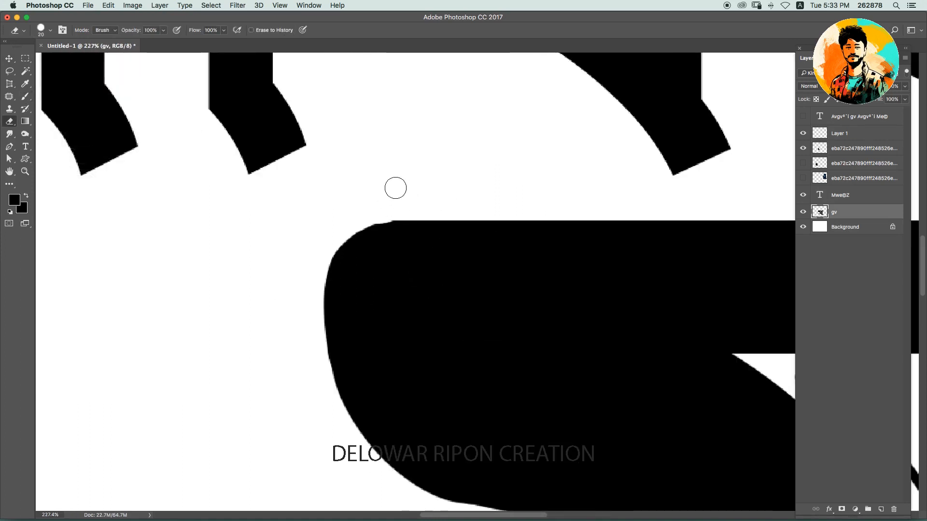
scroll(304, 310, down, 6)
key(b)
scroll(367, 269, up, 3)
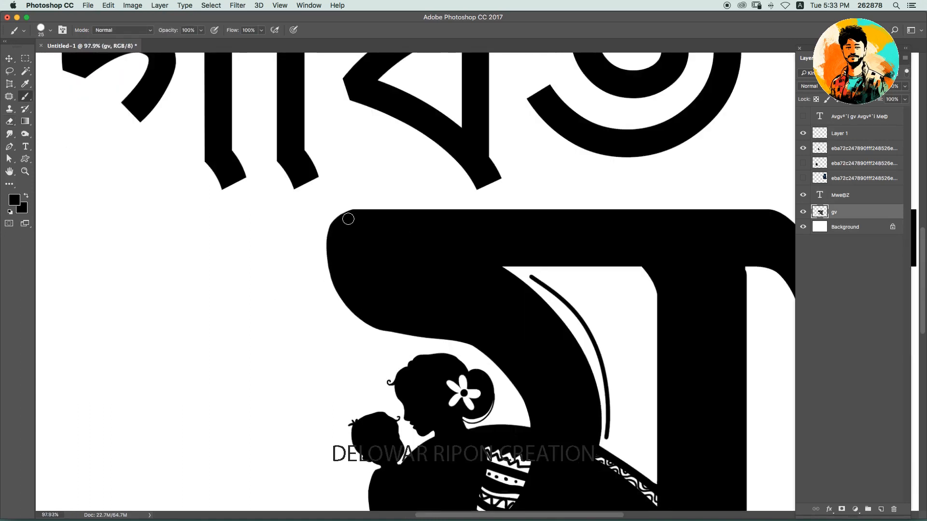
scroll(475, 226, down, 1)
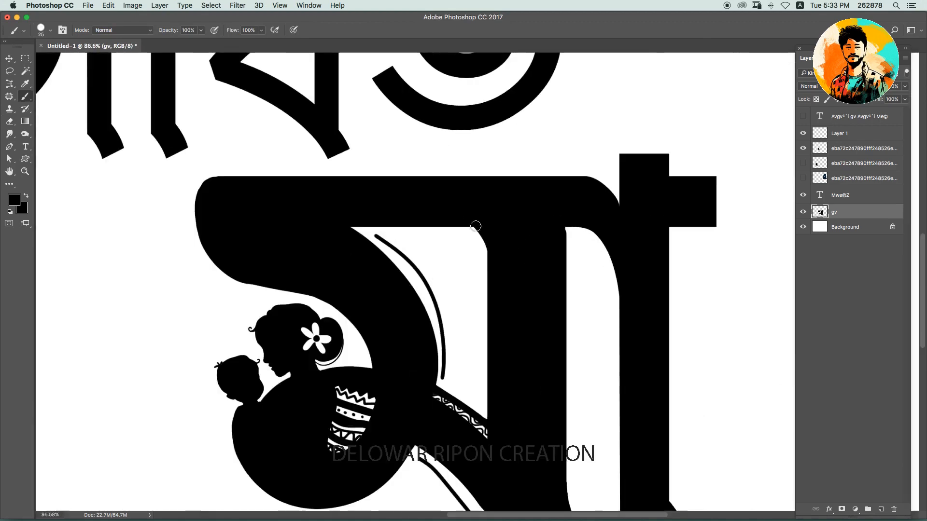
Draw a thin straight accent line just above ম's headline with a size 10 black brush.
scroll(559, 240, down, 2)
mouse_move(274, 230)
mouse_down()
mouse_move(513, 230)
mouse_move(366, 261)
mouse_move(410, 264)
mouse_move(385, 261)
mouse_up()
scroll(422, 255, down, 4)
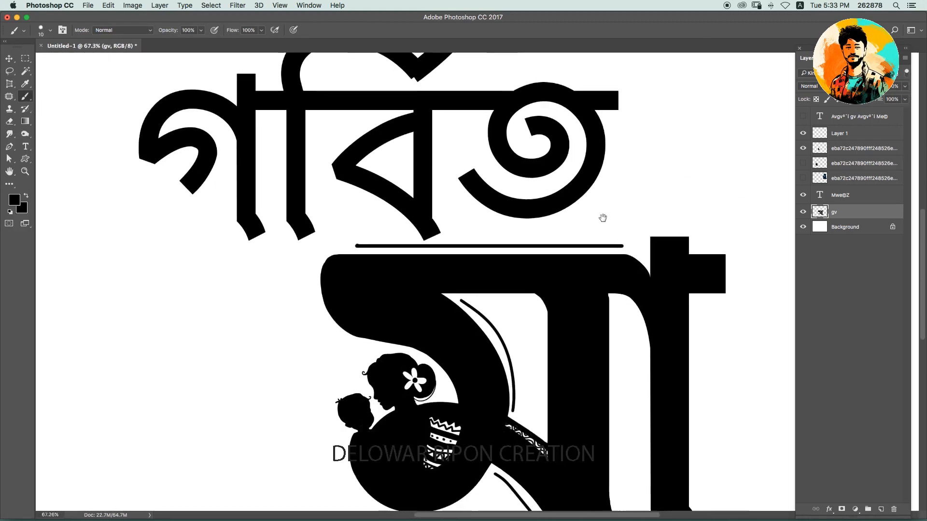
Round the corners of the া stroke's upper end and the headline's right end with a size 9 eraser.
scroll(538, 188, up, 4)
key(e)
scroll(642, 192, down, 2)
scroll(641, 192, right, 3)
drag(655, 192, 668, 256)
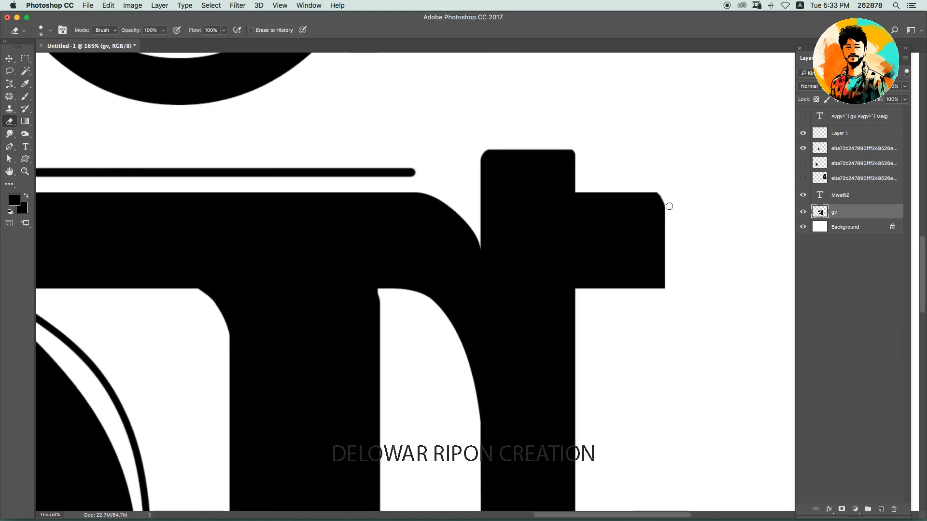
scroll(628, 260, down, 4)
scroll(569, 338, up, 3)
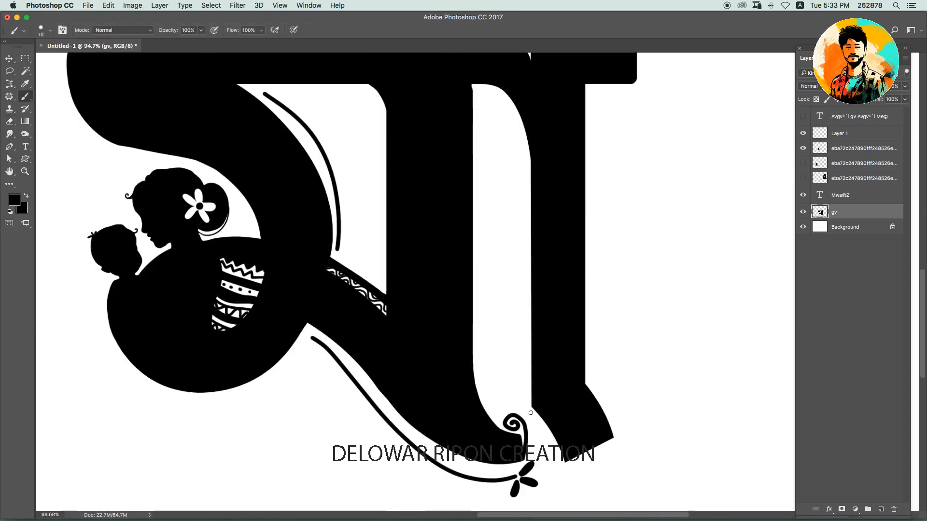
Paint a small upward curl extending from the right tip of the া stroke's foot with a size 10 brush.
scroll(570, 347, down, 2)
key(b)
drag(569, 361, 611, 333)
scroll(610, 333, down, 4)
scroll(574, 355, up, 4)
Clean the lower corner of the া foot with a size 9 eraser and thicken the new curl with a size 10 brush.
key(e)
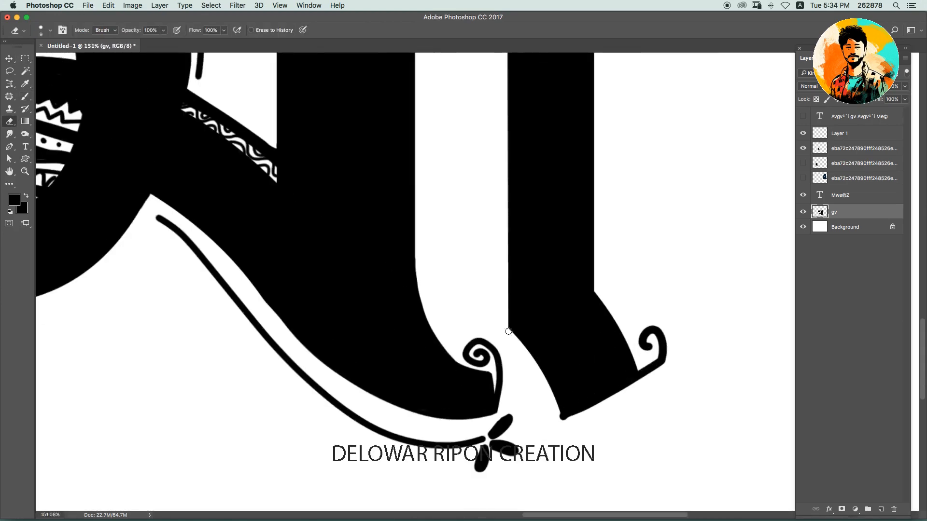
scroll(574, 355, up, 2)
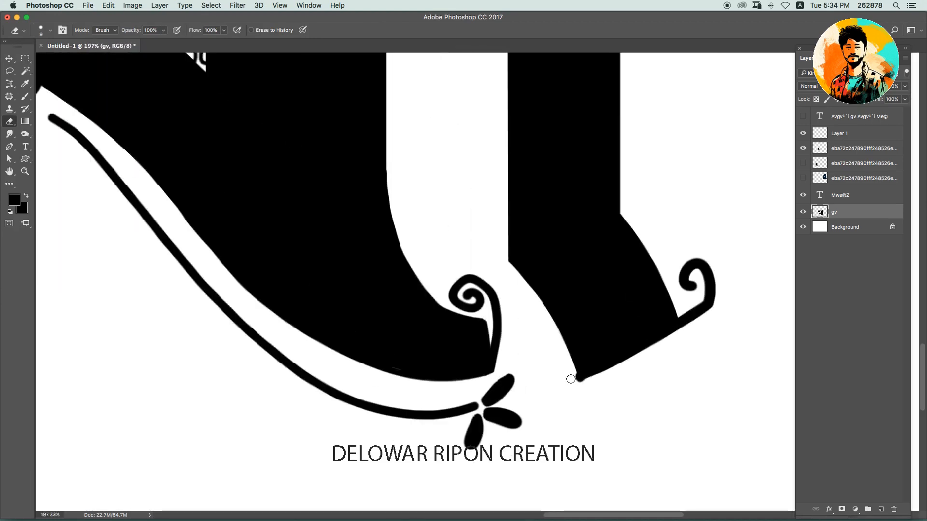
key(b)
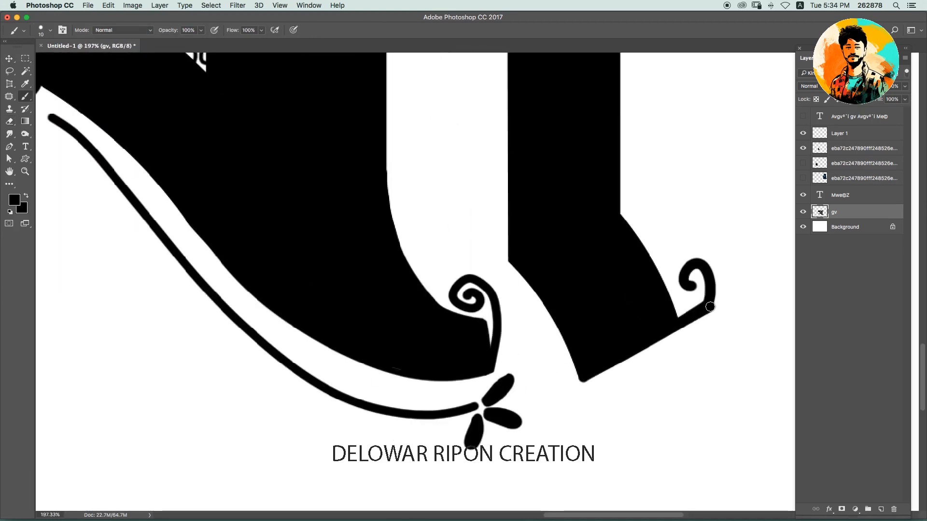
scroll(716, 292, up, 4)
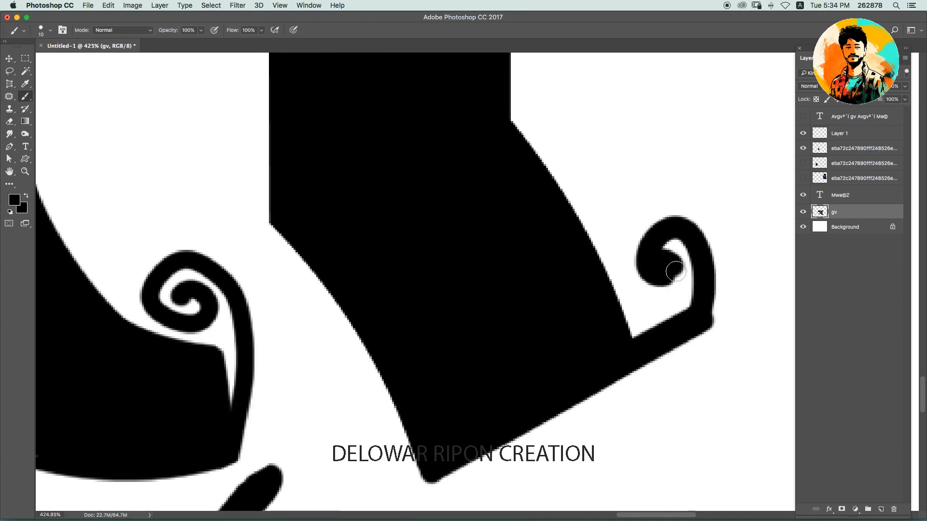
mouse_move(664, 286)
mouse_down()
mouse_move(712, 293)
mouse_move(701, 240)
mouse_move(725, 256)
mouse_move(706, 222)
mouse_up()
key(e)
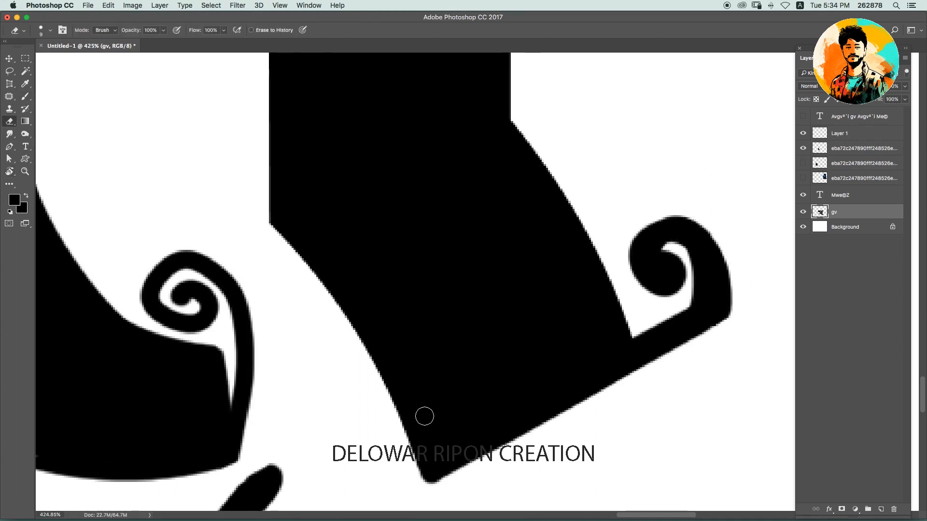
Move the গর্বিত text up and to the right so that it sits centred above মা.
scroll(427, 418, down, 8)
key(v)
drag(515, 180, 513, 169)
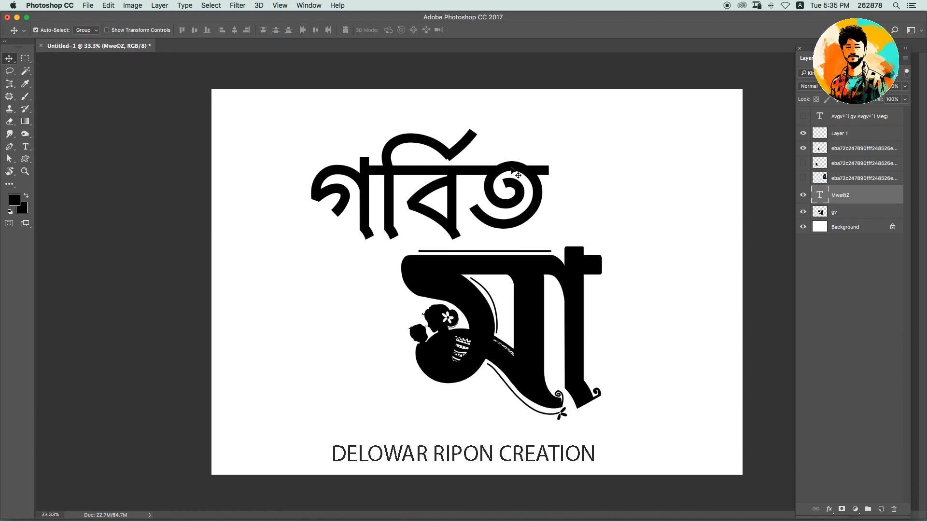
drag(512, 170, 622, 175)
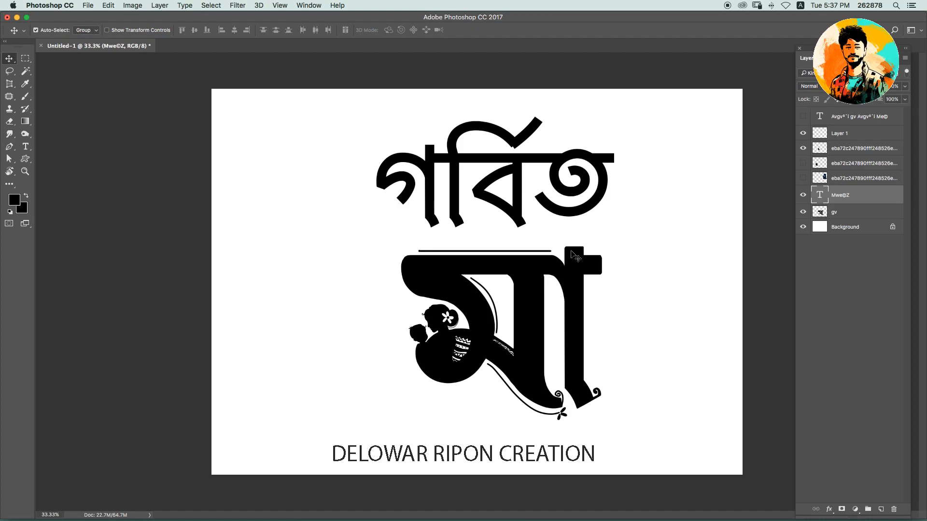
scroll(438, 369, up, 7)
click(477, 297)
key(e)
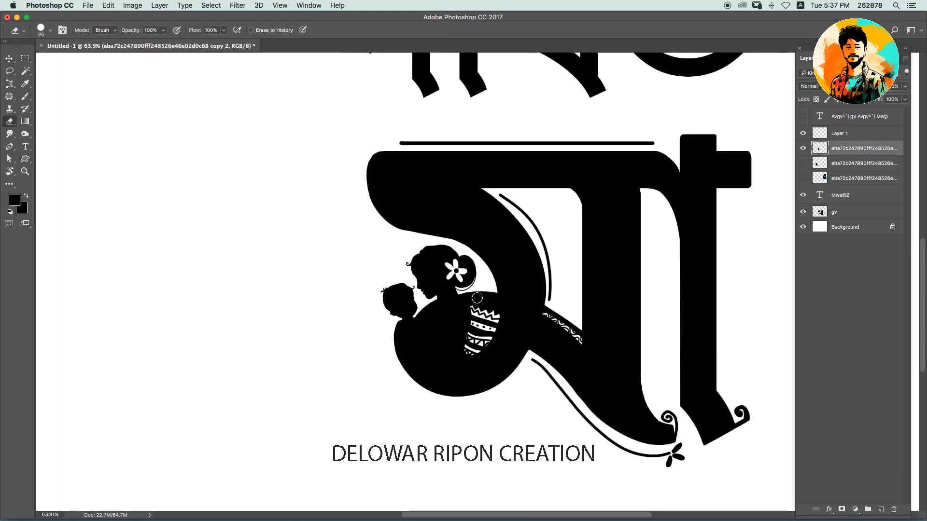
mouse_move(477, 297)
mouse_down()
mouse_move(491, 296)
mouse_move(483, 323)
mouse_move(488, 309)
mouse_up()
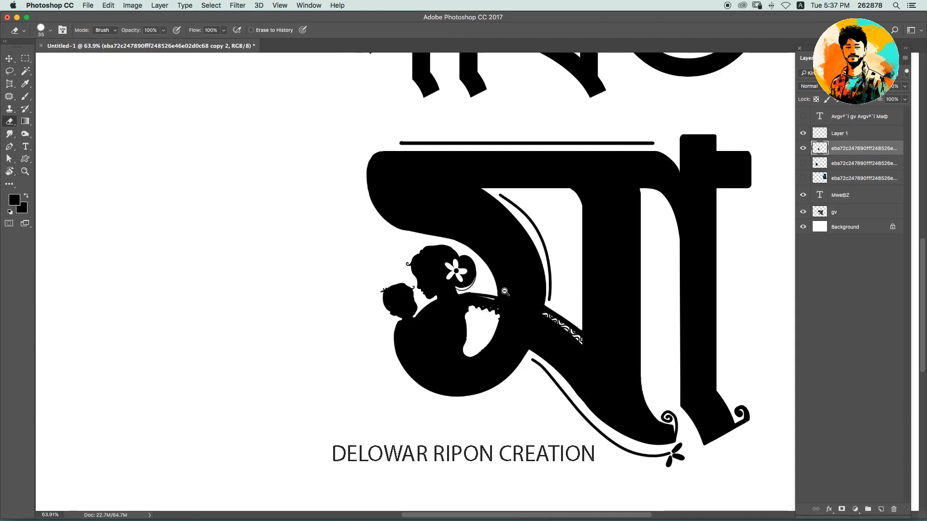
scroll(503, 269, down, 1)
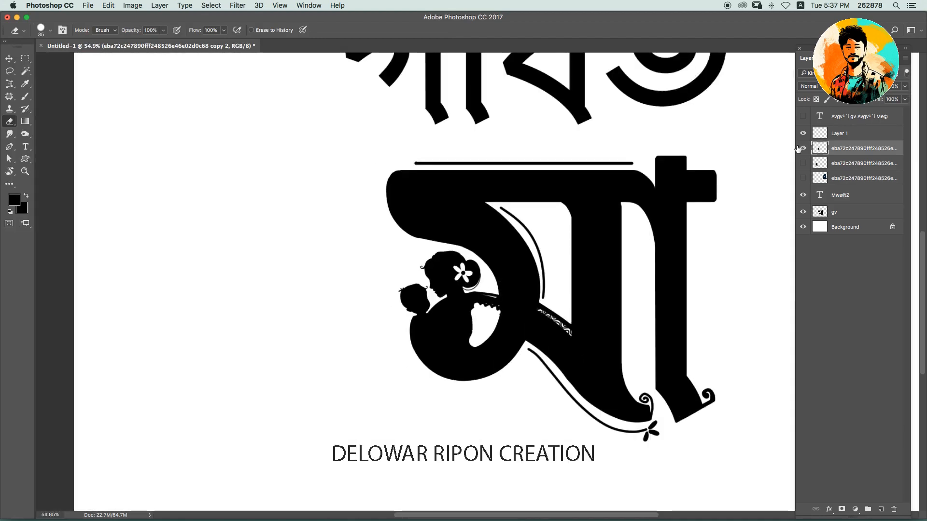
key(super+alt+z)
key(super+alt+z)
key(v)
scroll(561, 272, down, 3)
scroll(561, 271, up, 2)
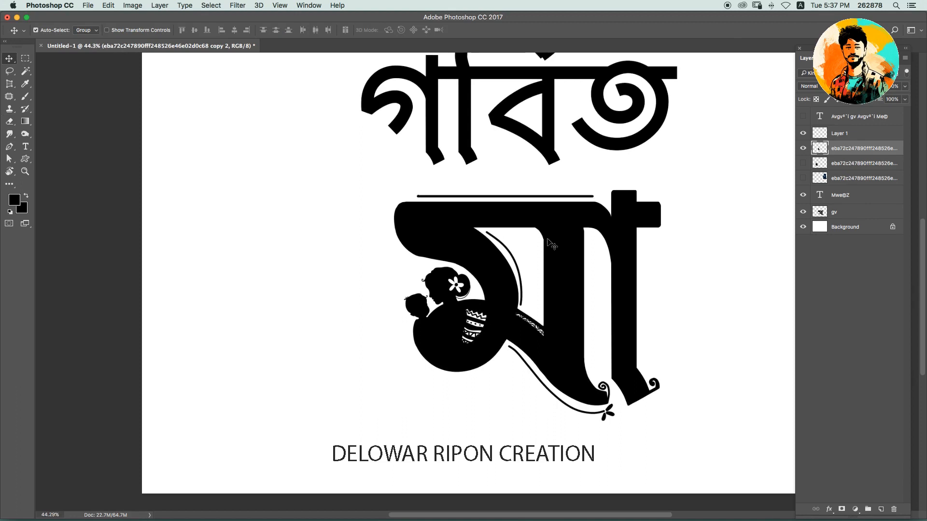
Refine the notch between the child's neck and the shoulder below on the silhouette layer using a size 9 eraser and the brush.
scroll(429, 320, up, 5)
key(e)
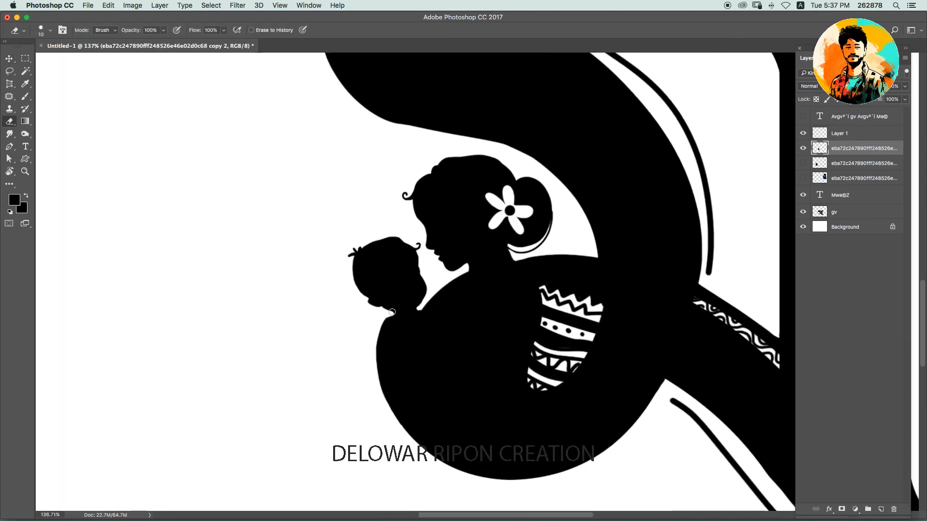
drag(388, 319, 390, 326)
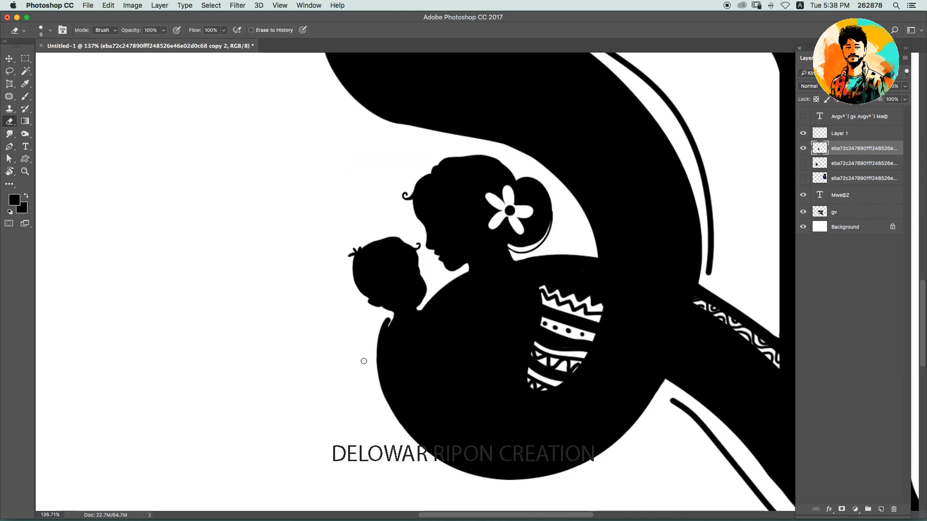
scroll(361, 354, down, 2)
scroll(360, 354, up, 4)
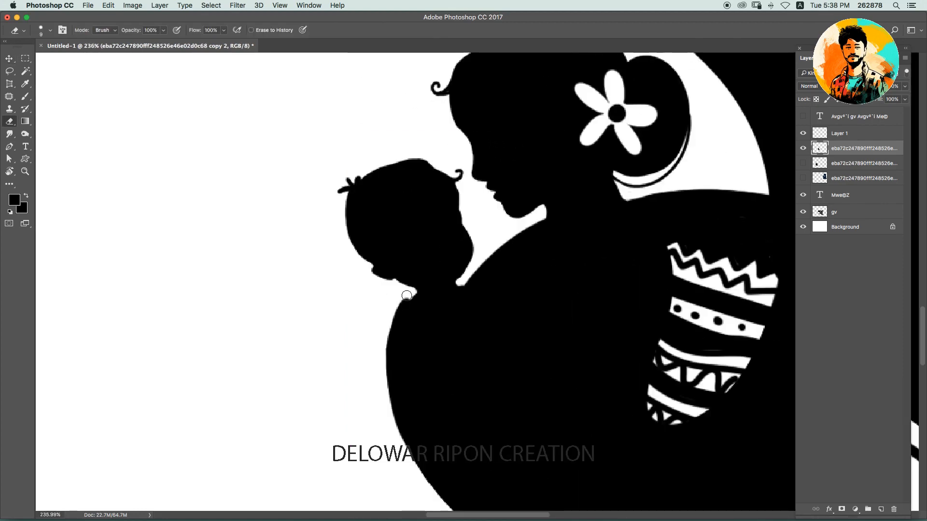
key(b)
scroll(405, 325, up, 2)
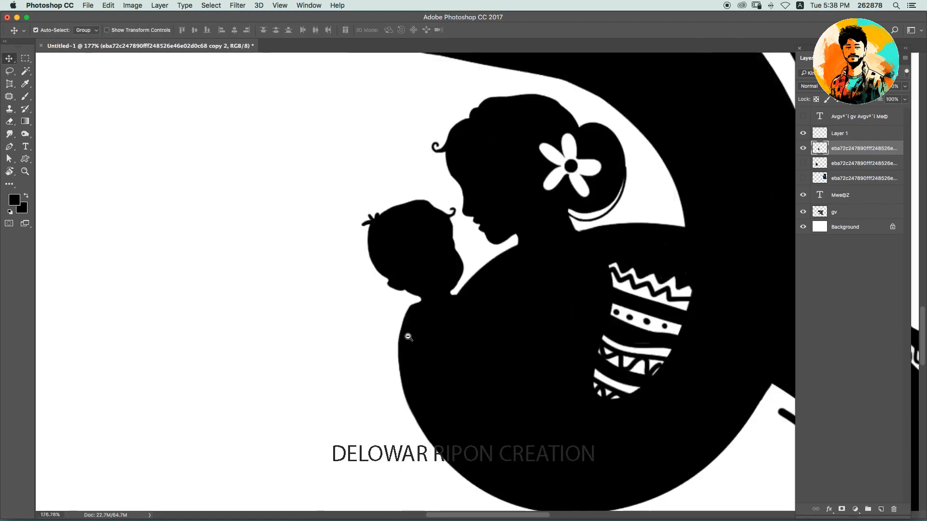
key(super+z)
Paint small eyelashes on the mother's and the child's profiles with a size 4 black brush.
key(bracketleft)
drag(456, 220, 471, 210)
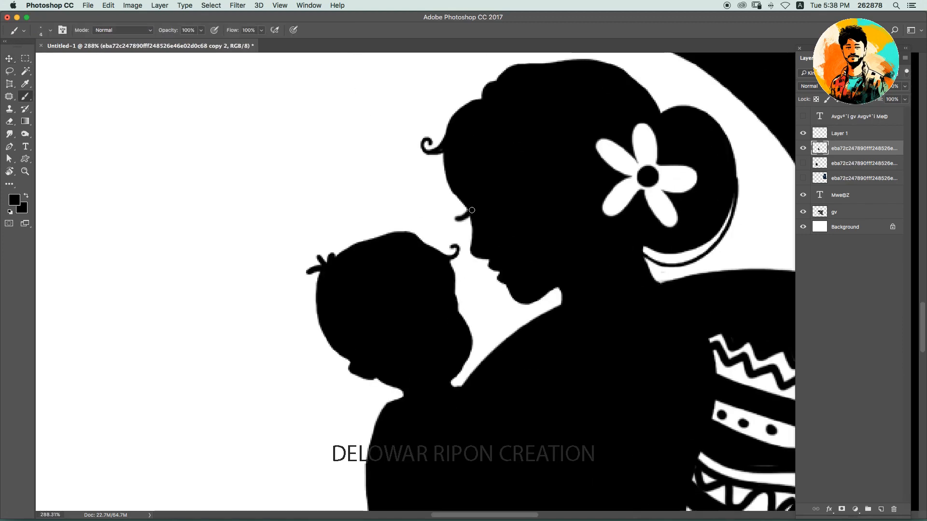
scroll(529, 233, down, 2)
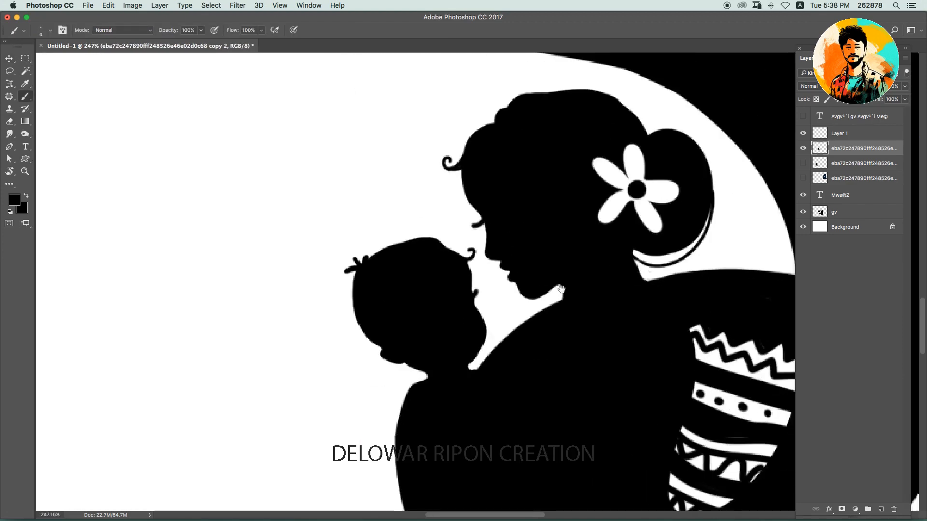
scroll(429, 166, up, 5)
drag(429, 166, 353, 402)
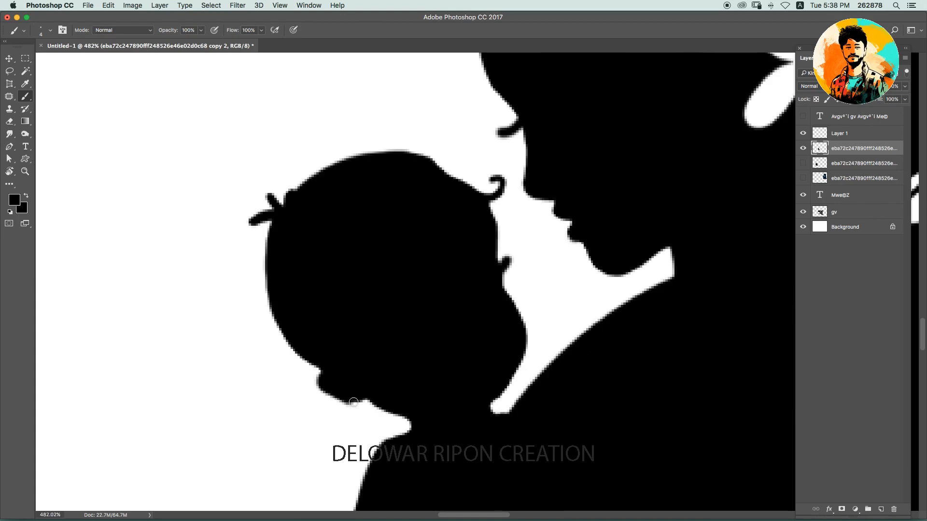
Smooth the curved underside of ম above the mother's head on the gv layer with a size 7 black brush.
scroll(510, 298, down, 6)
key(alt+bracketleft)
key(alt+bracketleft)
key(alt+bracketleft)
key(alt+bracketleft)
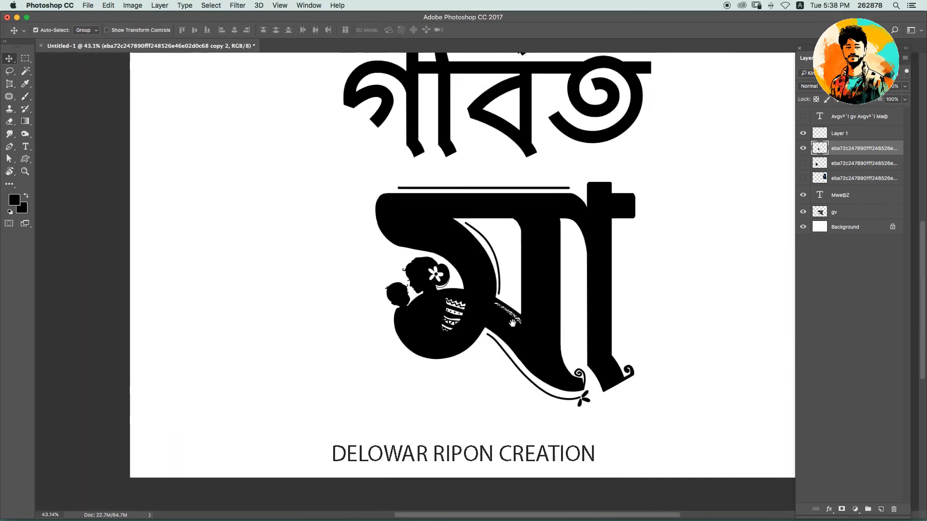
scroll(447, 222, up, 3)
key(bracketright)
key(bracketright)
key(bracketright)
scroll(447, 228, up, 2)
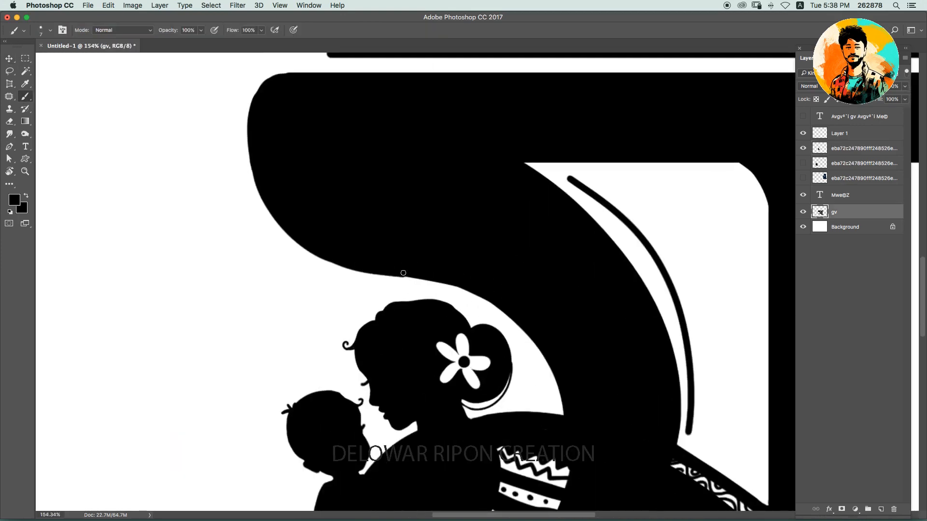
drag(403, 273, 487, 295)
scroll(498, 299, down, 8)
key(v)
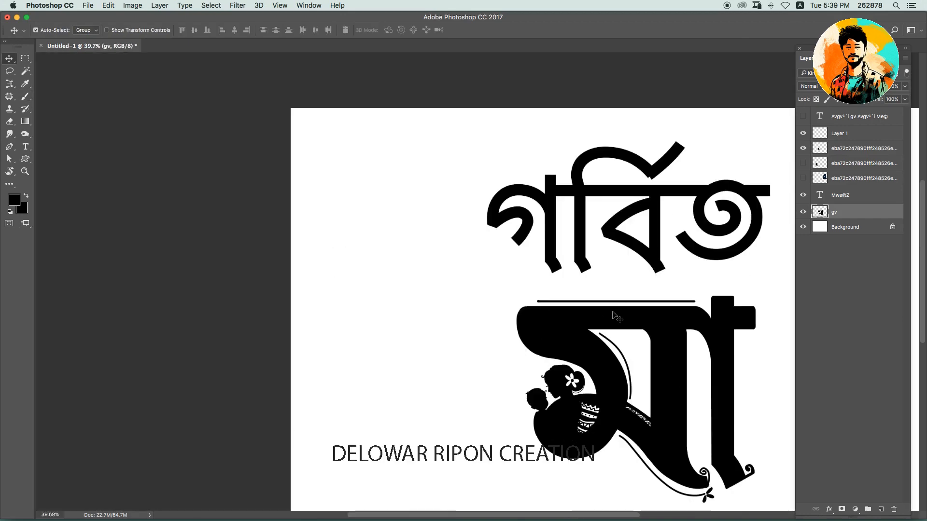
Group the flower, visible silhouette and gv layers, and move the গর্বিত text layer to the top of the layer stack.
scroll(598, 251, up, 5)
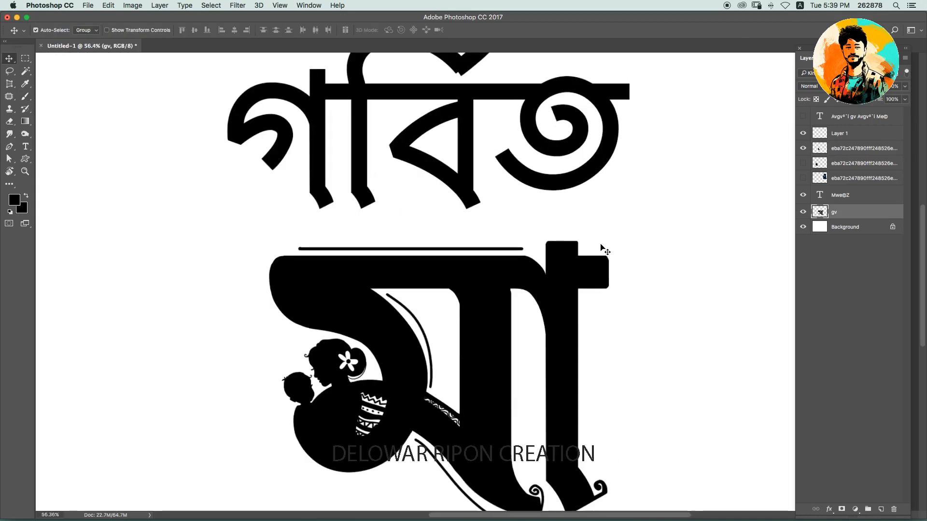
key(e)
key(v)
key(ctrl+0)
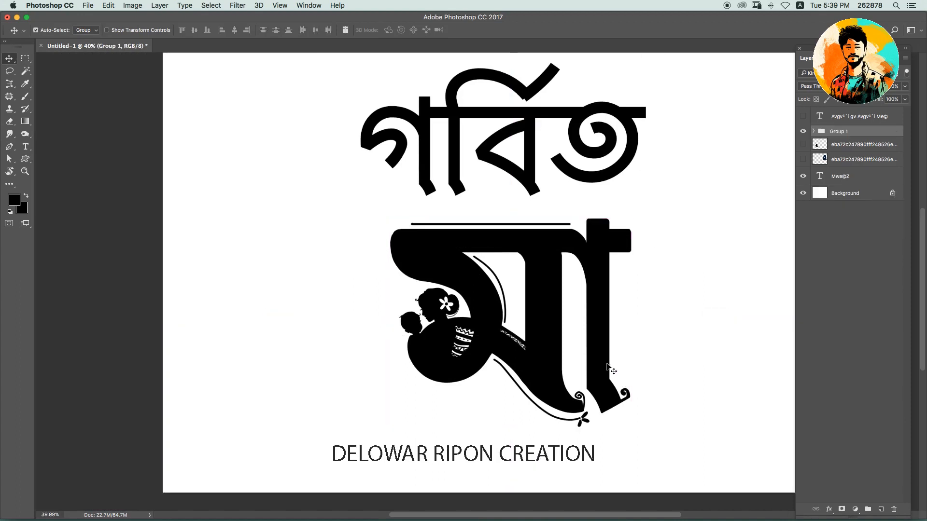
scroll(477, 281, down, 2)
click(826, 176)
drag(825, 175, 826, 114)
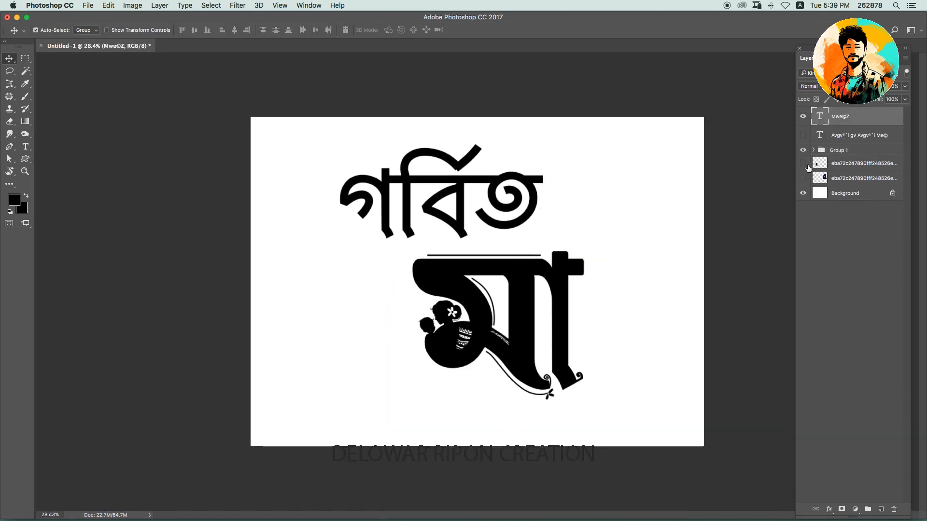
Delete the hidden silhouette layer directly above the Background, leaving the tagline text layer hidden.
click(845, 178)
click(802, 135)
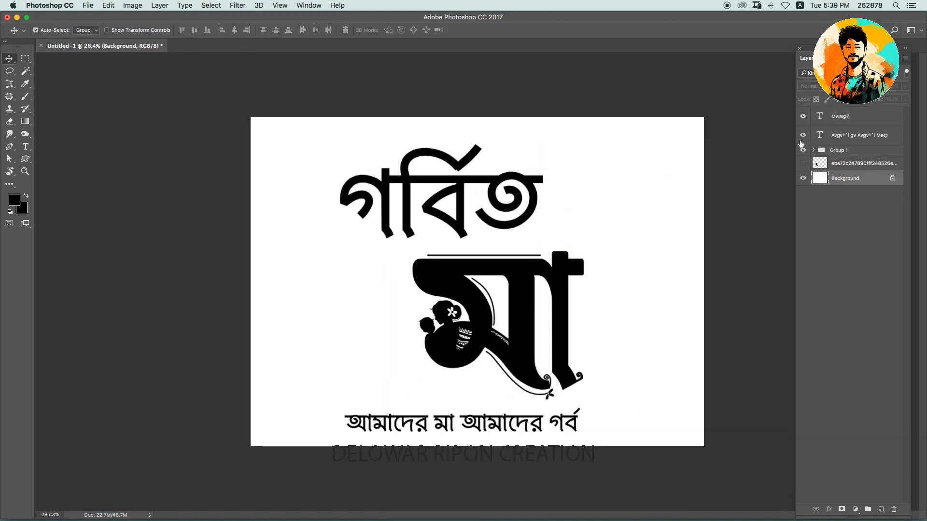
click(802, 135)
Arrange গর্বিত close above the মা group, then duplicate its text layer as a rasterized copy and hide the original text.
drag(555, 309, 533, 290)
drag(525, 214, 556, 237)
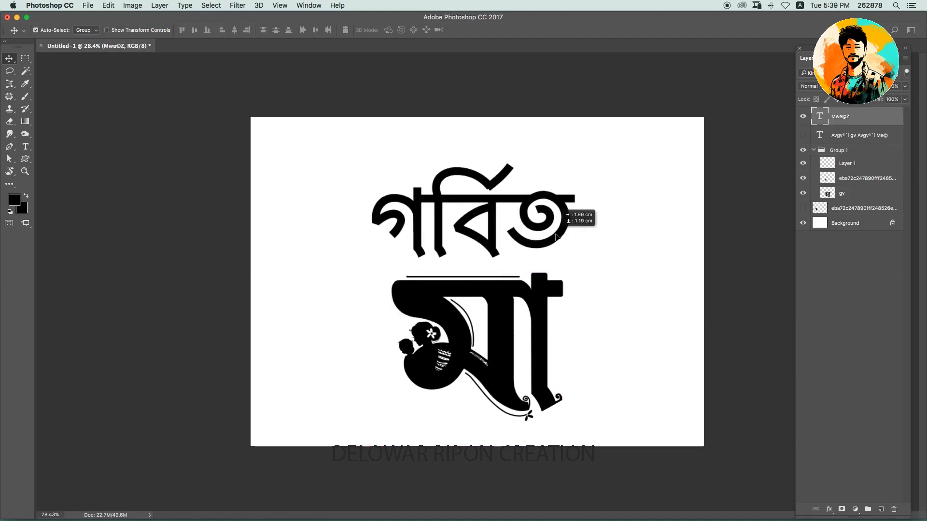
key(ctrl+j)
Paint a curl at the lower end of ব's diagonal stroke on the rasterized গর্বিত copy with a size 20 black brush.
key(b)
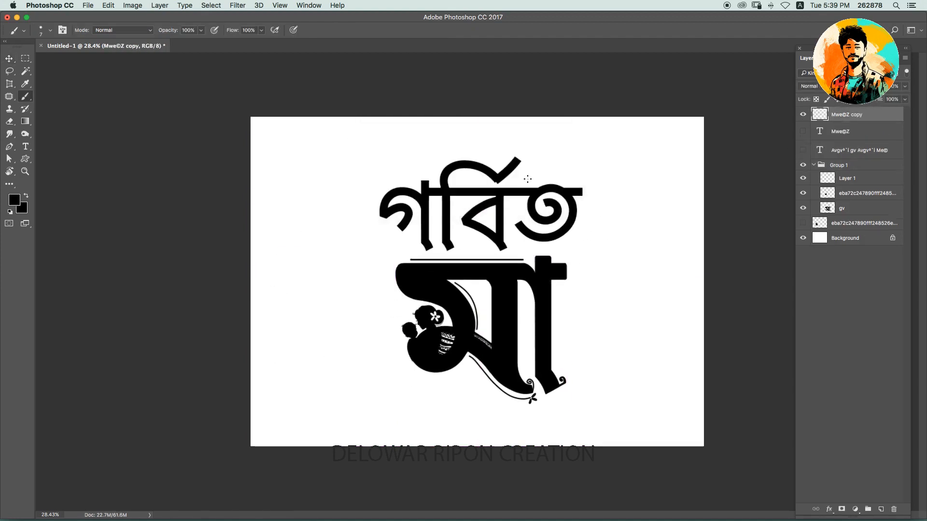
key(bracketright)
key(bracketright)
key(bracketright)
key(bracketright)
key(bracketright)
key(bracketright)
scroll(485, 227, up, 5)
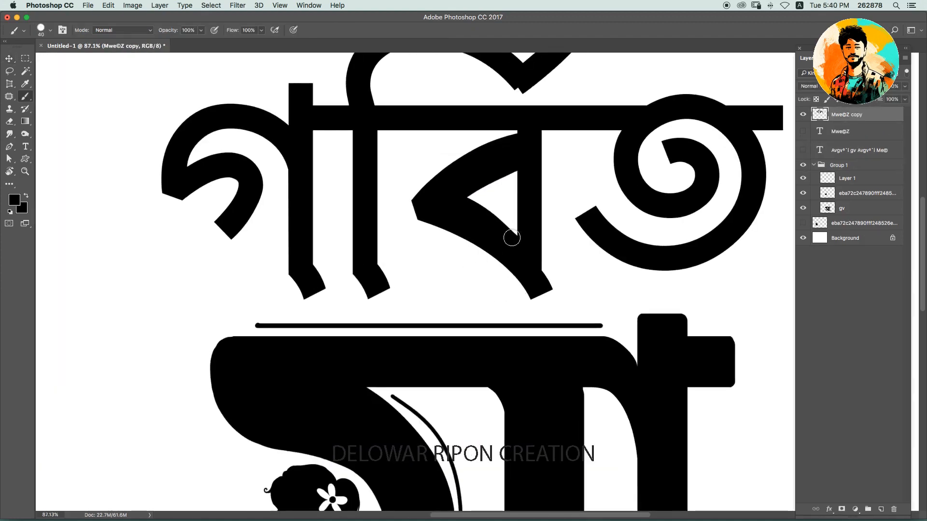
key(e)
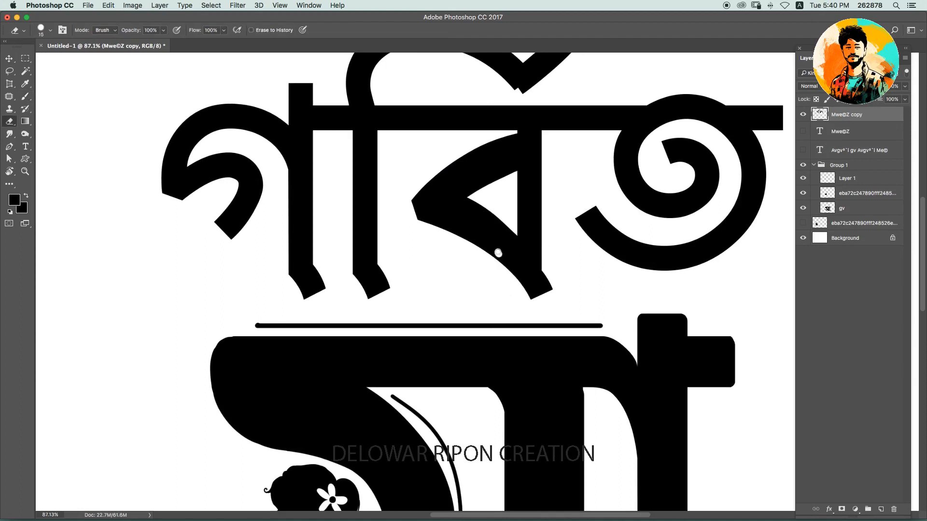
key(b)
drag(509, 250, 521, 240)
drag(518, 284, 479, 290)
Thicken the upper slanted edge of ব into a straight wedge with a blunt corner using the size 20 brush.
scroll(427, 240, up, 2)
scroll(427, 240, left, 1)
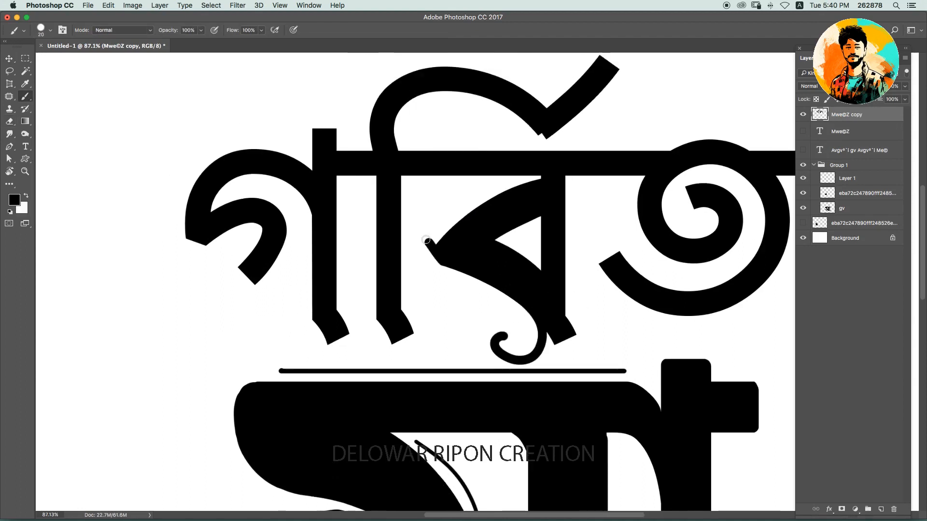
drag(427, 240, 502, 195)
Try to paint a curl on the lower-left tail of ত with the size 20 brush, and undo it.
scroll(463, 241, right, 3)
drag(533, 292, 547, 262)
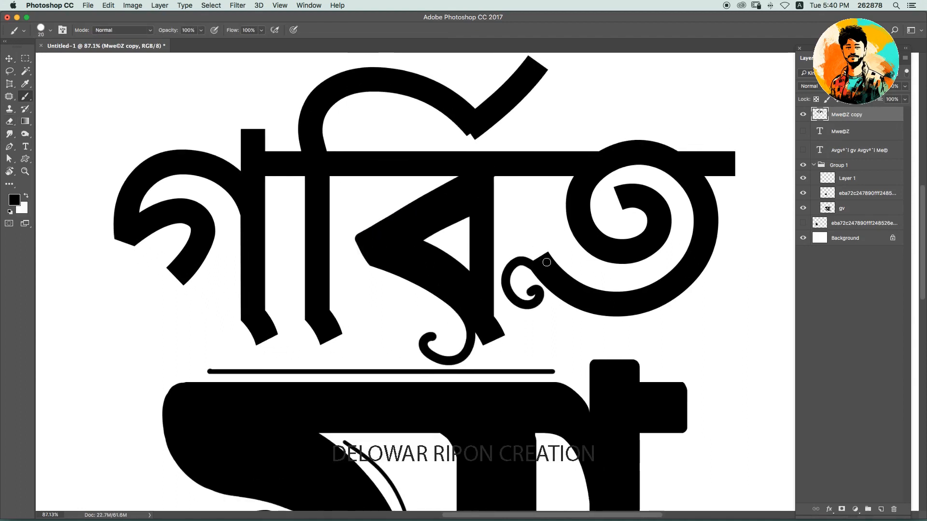
key(super+z)
key(super+z)
key(super+z)
Paint a small inward curl on the inner end of ত's spiral with the size 20 black brush.
scroll(538, 271, up, 3)
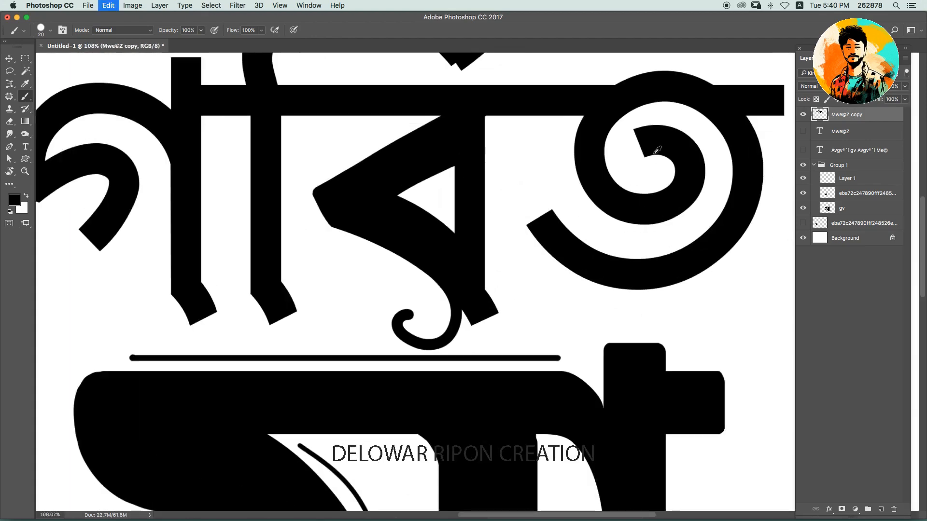
drag(656, 150, 658, 174)
scroll(562, 231, down, 3)
scroll(563, 231, up, 3)
scroll(562, 231, down, 2)
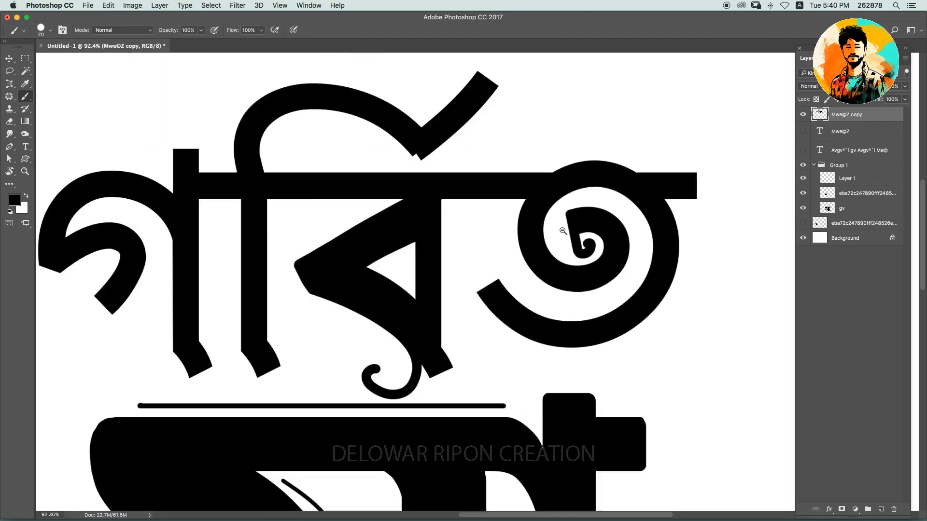
Extend the lower-left tail of ত upward with a slanted end using the size 20 black brush.
drag(497, 280, 454, 309)
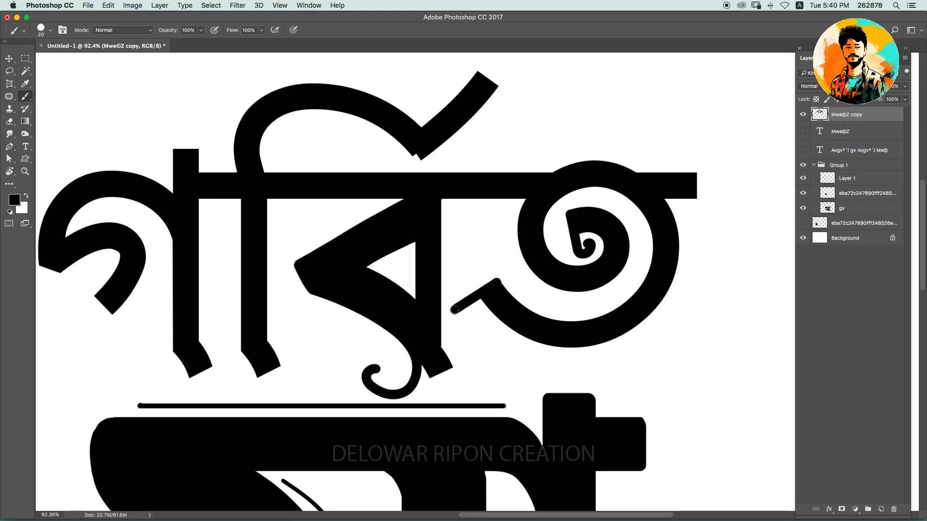
key(super+z)
key(super+z)
key(super+z)
mouse_move(459, 261)
mouse_down()
mouse_move(490, 285)
mouse_move(489, 261)
mouse_up()
key(super+z)
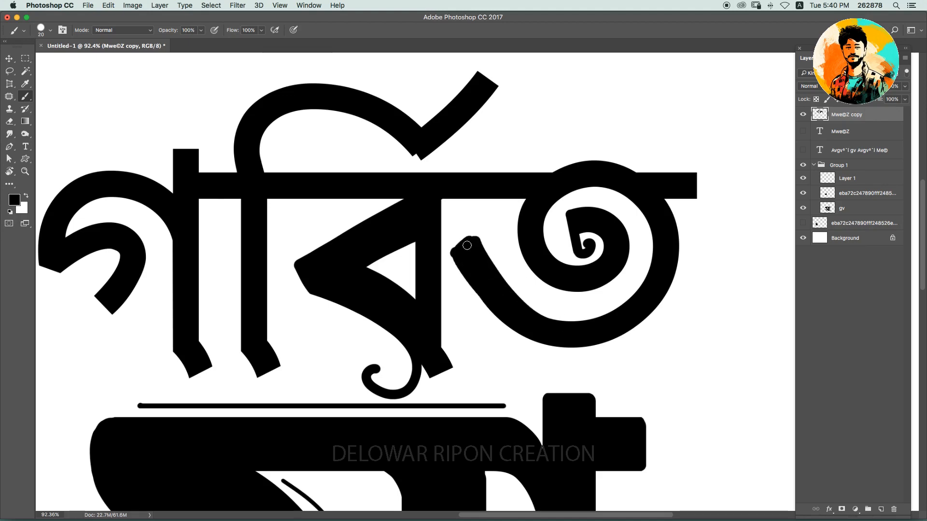
Clean up ত's extended tail and paint a thin curved accent line beneath its bowl with a size 9 black brush.
scroll(459, 252, up, 3)
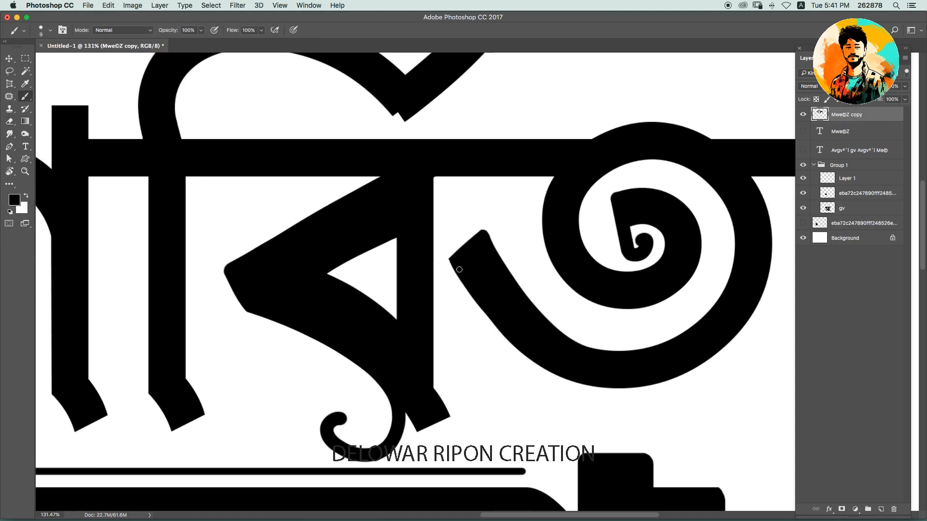
drag(454, 306, 704, 385)
key(super+z)
scroll(459, 306, right, 3)
scroll(459, 306, down, 1)
drag(357, 278, 610, 357)
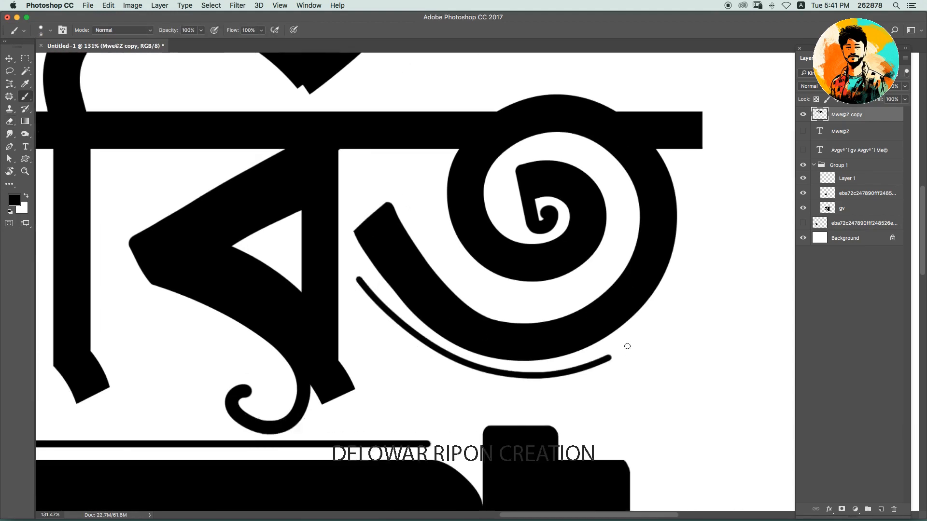
key(super+z)
drag(364, 289, 642, 384)
Paint a short slanted dash above the upper-right curve of ত.
scroll(657, 294, down, 1)
drag(621, 188, 649, 208)
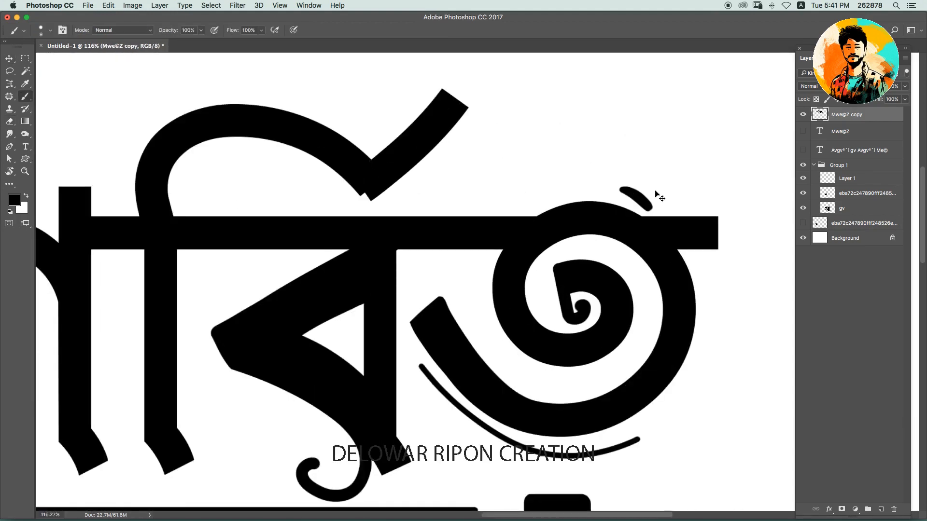
scroll(658, 196, up, 1)
scroll(649, 211, down, 3)
key(v)
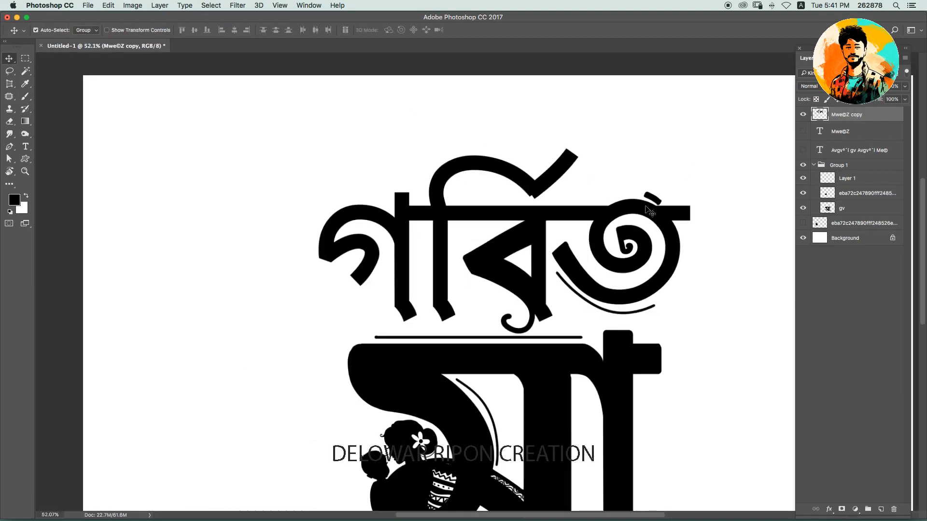
Paint an inward curl on the hook of গ with a size 35 brush and trim its edges with a size 15 eraser.
key(b)
scroll(490, 213, up, 2)
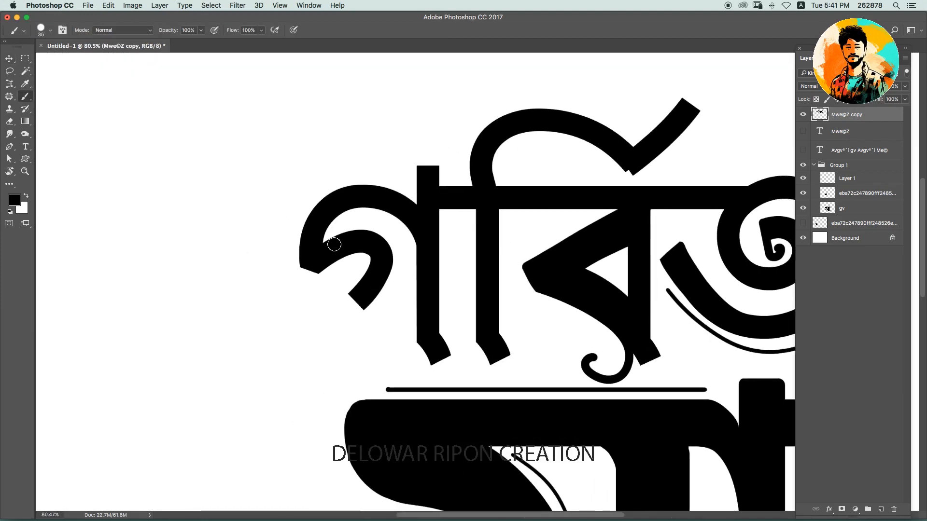
mouse_move(367, 270)
mouse_down()
mouse_move(333, 302)
mouse_move(363, 278)
mouse_up()
scroll(355, 312, up, 3)
key(e)
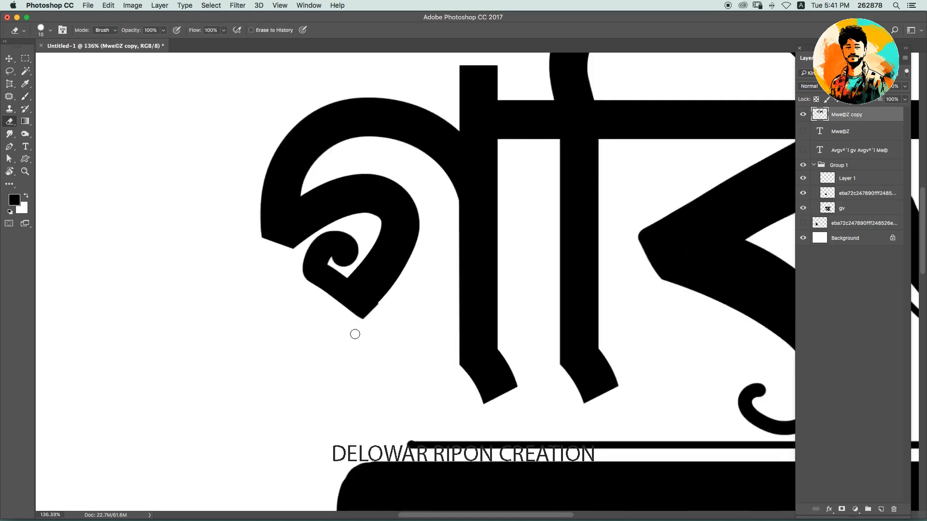
scroll(434, 217, down, 5)
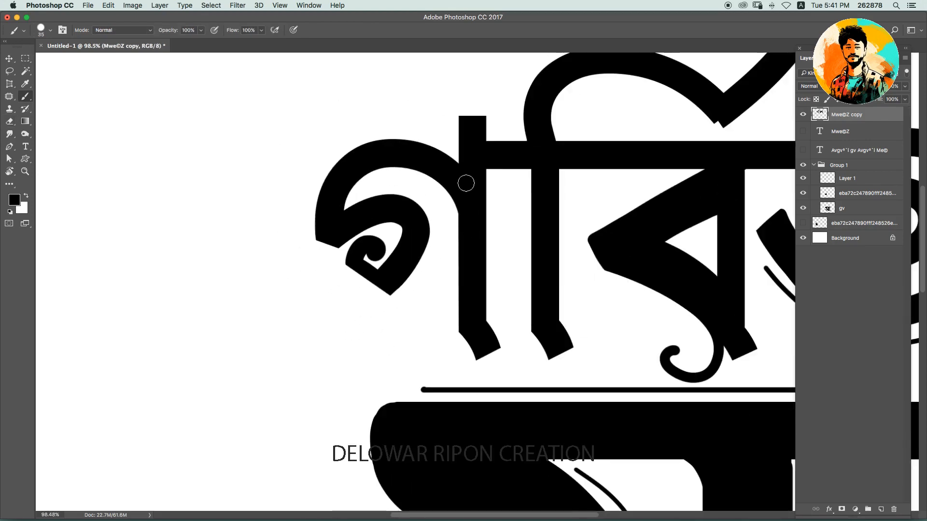
Paint a thin curved accent line along the underside of ব with a size 10 black brush.
scroll(463, 251, up, 4)
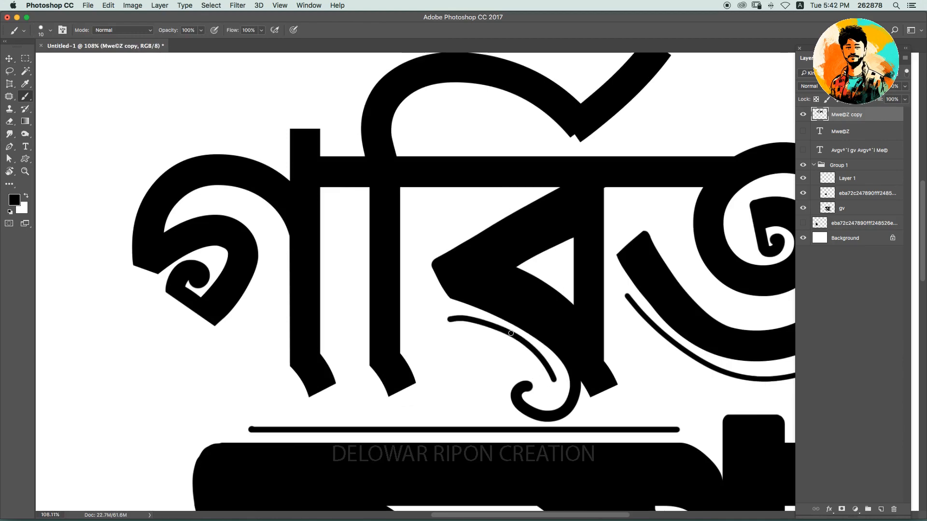
scroll(510, 333, up, 2)
scroll(511, 333, down, 4)
Separate the slanted stroke above ব from the arc with the eraser and reshape its lower end with a size 10 brush.
key(e)
scroll(572, 207, up, 5)
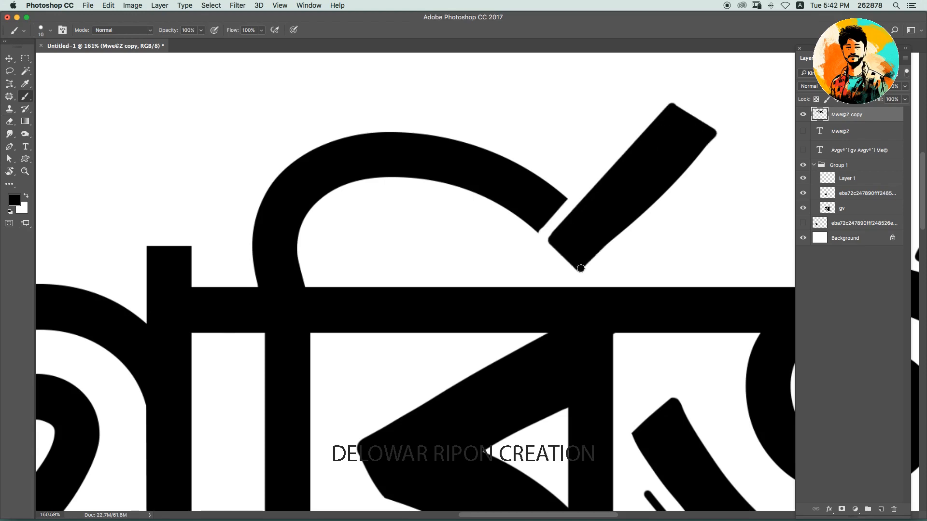
scroll(546, 139, down, 3)
Paint a spiral rising from the arc's end beside the slanted stroke, and clean up the join with a size 15 eraser.
mouse_move(541, 226)
mouse_down()
mouse_move(572, 146)
mouse_move(546, 150)
mouse_move(526, 172)
mouse_move(534, 121)
mouse_move(561, 145)
mouse_up()
scroll(546, 138, up, 5)
scroll(565, 142, up, 3)
key(super+z)
mouse_move(508, 288)
mouse_down()
mouse_move(583, 130)
mouse_move(485, 154)
mouse_move(565, 165)
mouse_move(525, 136)
mouse_up()
key(super+z)
key(super+z)
scroll(531, 218, up, 1)
key(e)
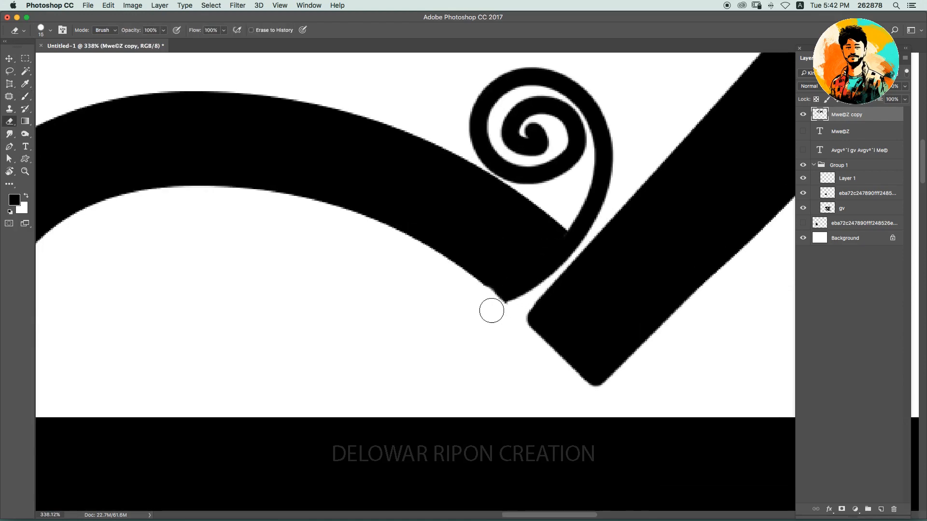
Taper the slanted stroke above ব toward its lower end and trim the arc's tip with the size 15 eraser.
scroll(522, 184, down, 5)
key(e)
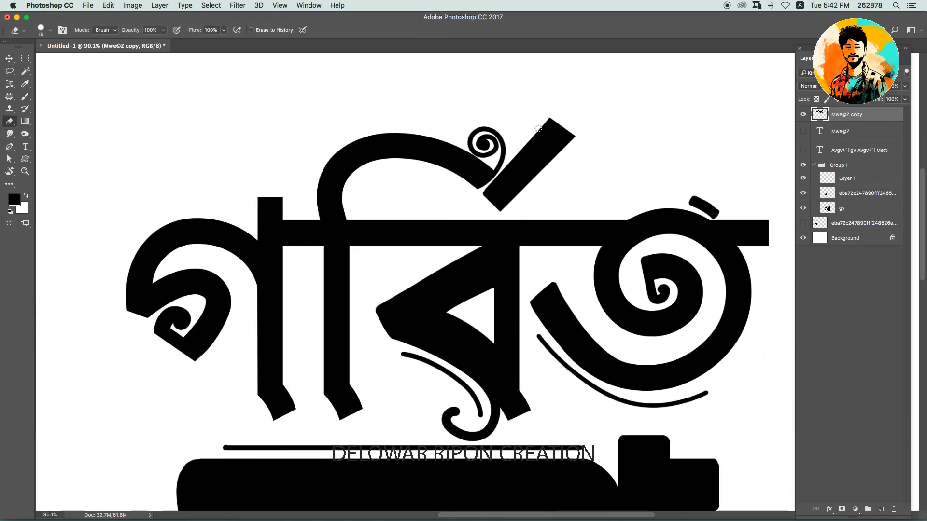
scroll(538, 128, down, 2)
scroll(537, 176, up, 4)
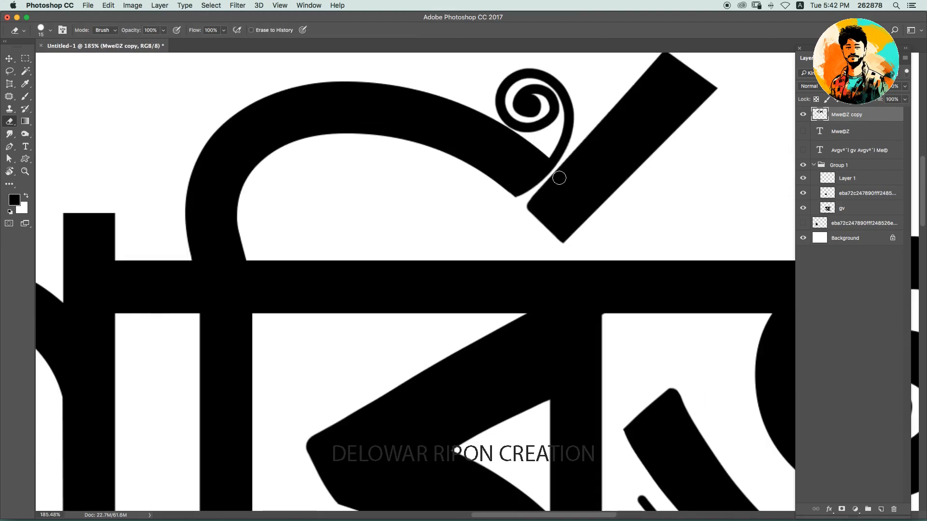
scroll(633, 128, up, 2)
scroll(632, 127, right, 1)
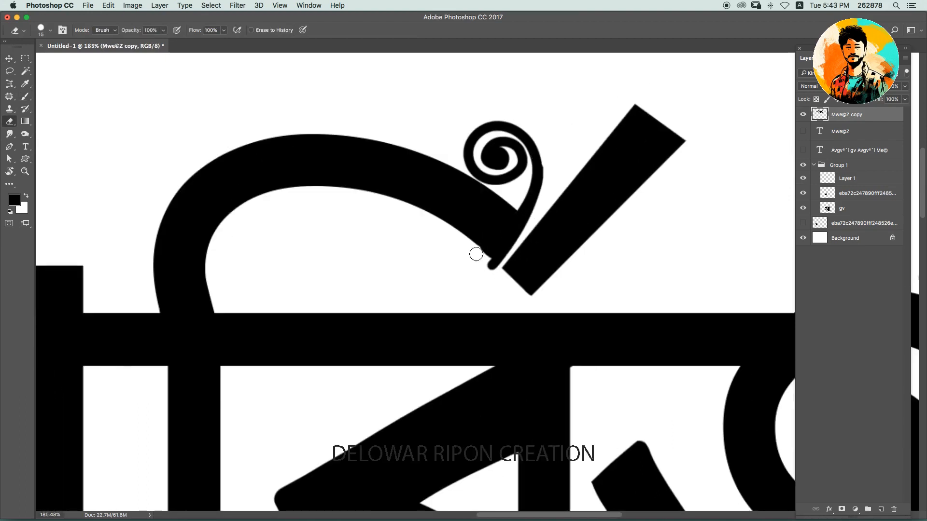
Try to cut a thin gap through the headline above ব with a size 9 eraser.
scroll(526, 299, down, 6)
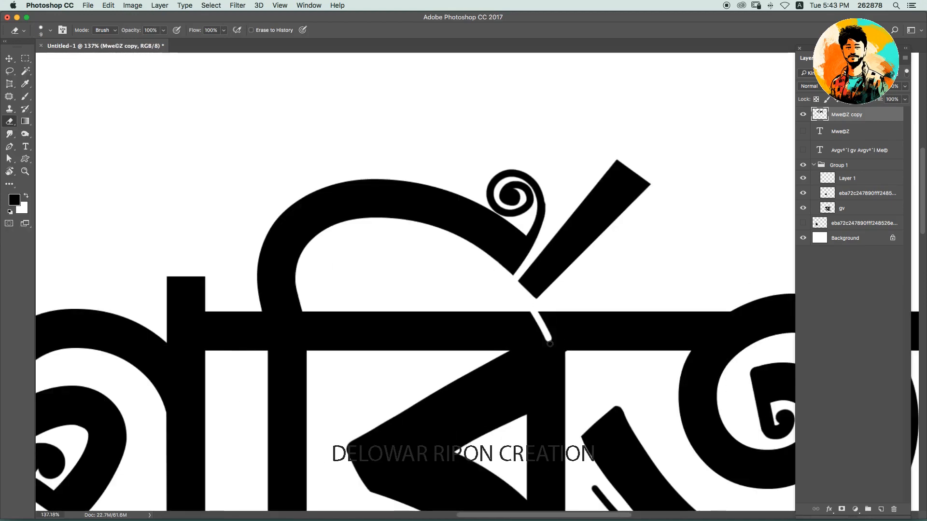
key(v)
scroll(480, 266, up, 4)
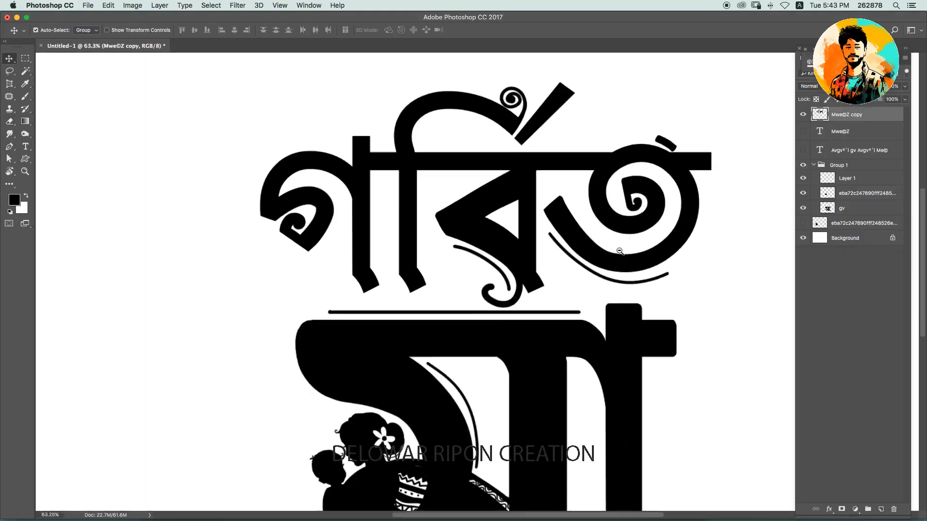
Remove the slanted feet of the first two vertical stems in গর্বিত so they end flat.
scroll(480, 266, down, 2)
scroll(480, 266, up, 1)
key(e)
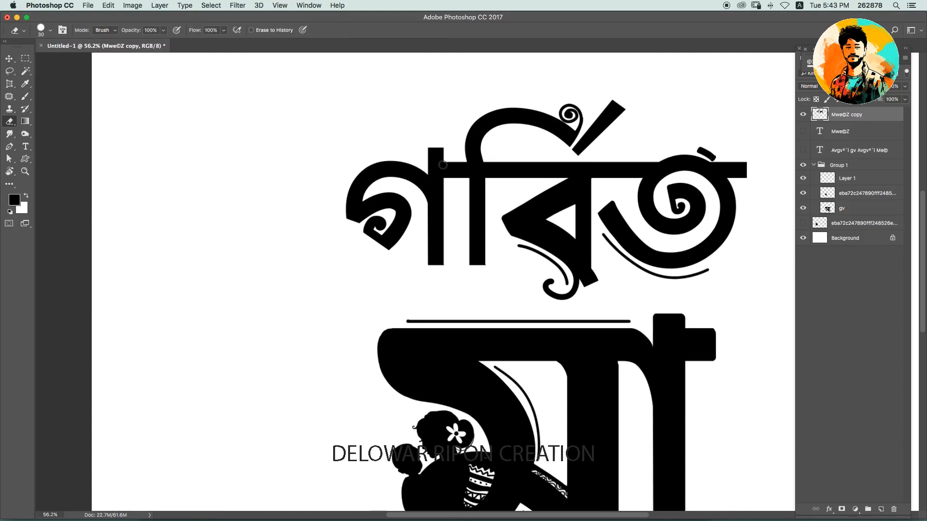
Carve the curl inside গ's hook into a finer spiral with a size 7 eraser.
scroll(399, 207, up, 6)
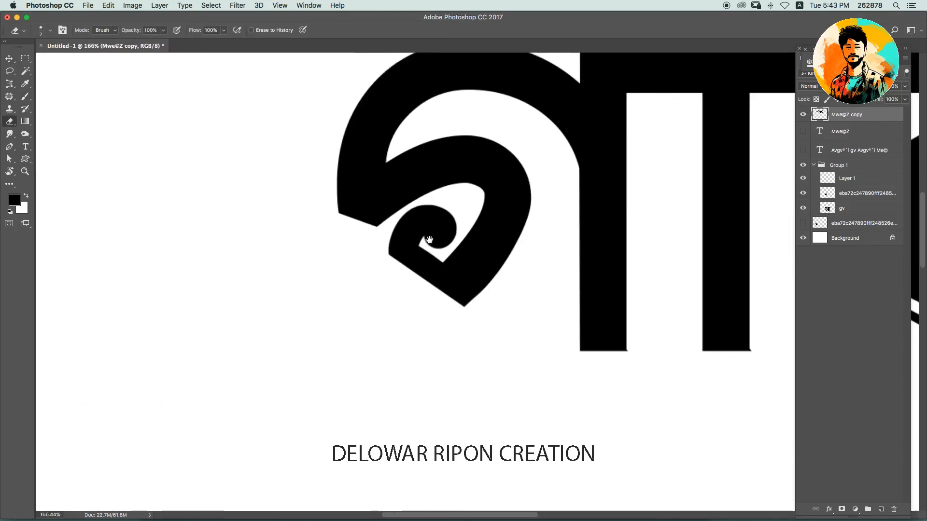
key(e)
scroll(481, 354, down, 1)
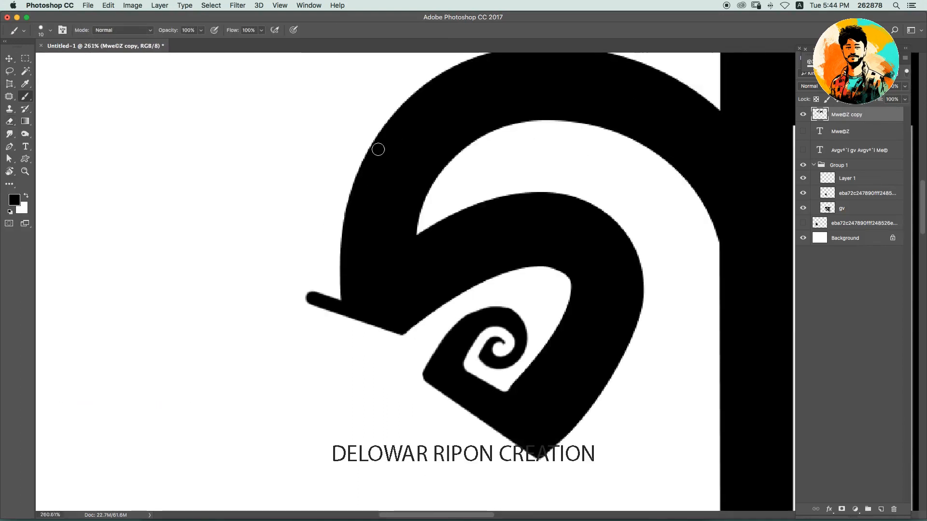
Flare the lower-left end of গ's outer arc into a wider slanted terminal with a size 10 black brush.
scroll(315, 291, down, 1)
key(b)
scroll(479, 281, down, 4)
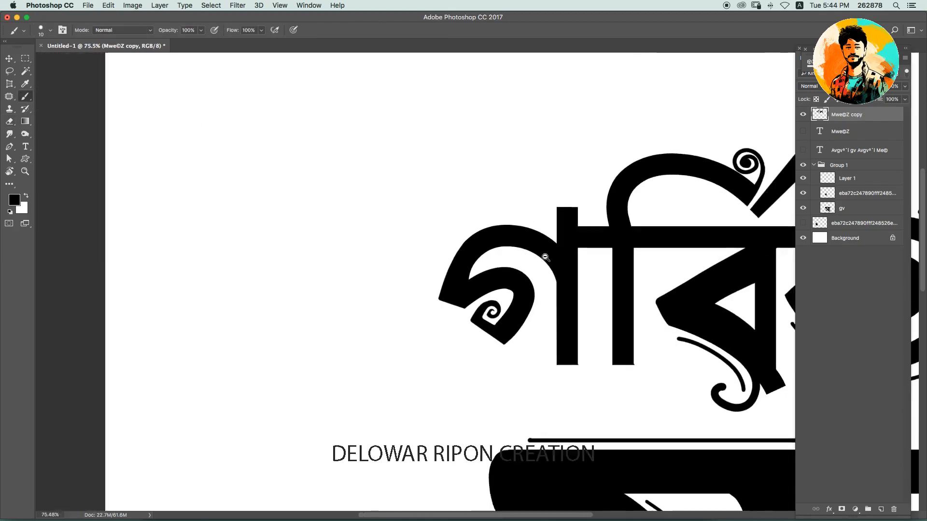
Paint a thin accent line inside গ that follows its arc and runs down beside the vertical stem.
scroll(544, 309, up, 3)
drag(438, 119, 542, 367)
key(super+z)
drag(554, 175, 554, 336)
drag(474, 114, 558, 174)
key(super+z)
Clean up the corners at the foot of গ's vertical stem with a size 5 eraser.
scroll(545, 147, up, 2)
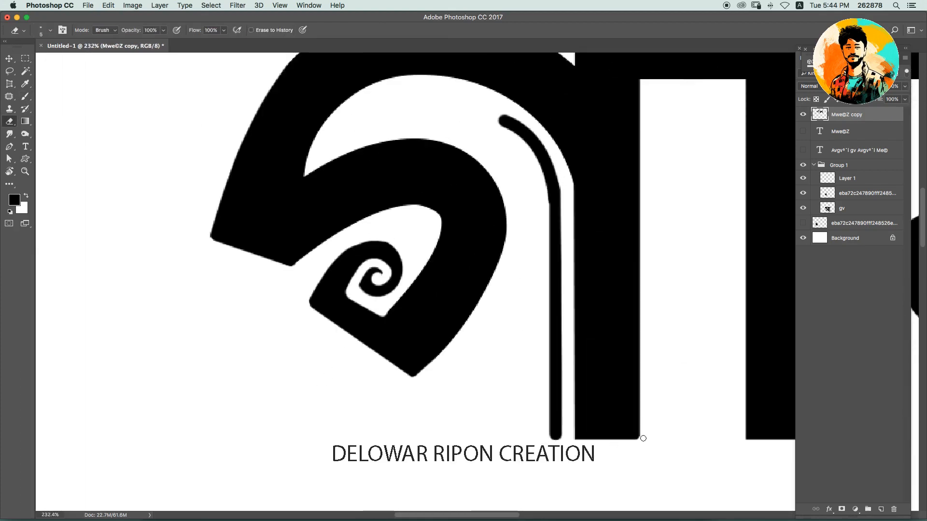
scroll(643, 438, up, 5)
scroll(507, 222, down, 1)
scroll(496, 133, down, 5)
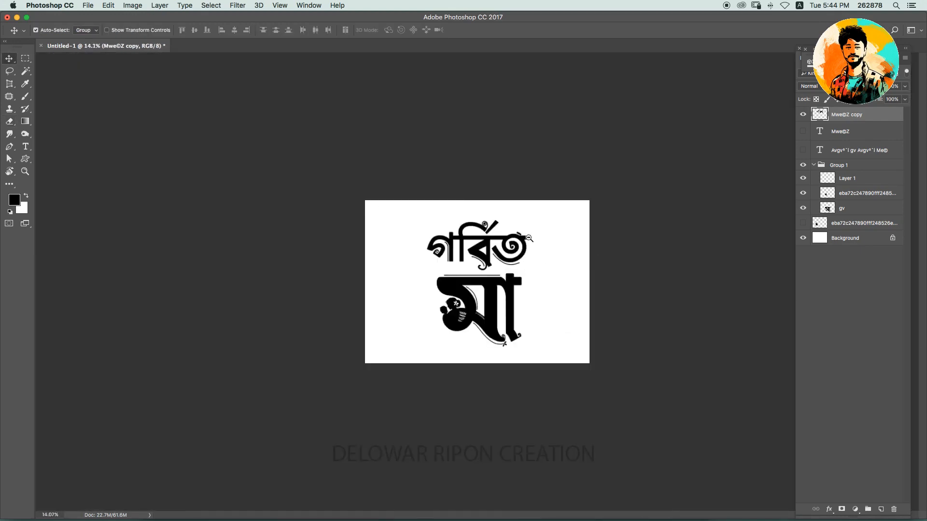
Square off the ends of the thin curved lines beneath ব and ত and cut them into short dashes with the size 5 eraser.
scroll(478, 245, up, 6)
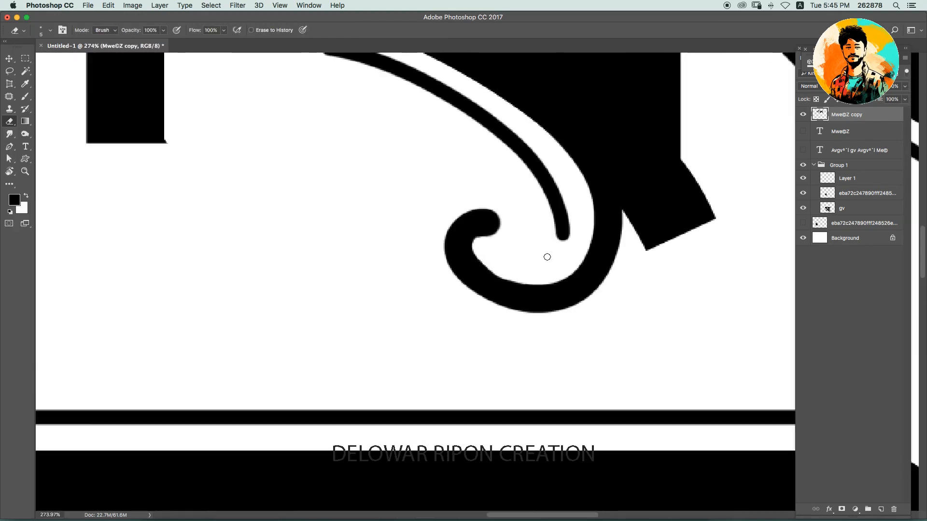
scroll(550, 199, down, 5)
scroll(602, 204, up, 5)
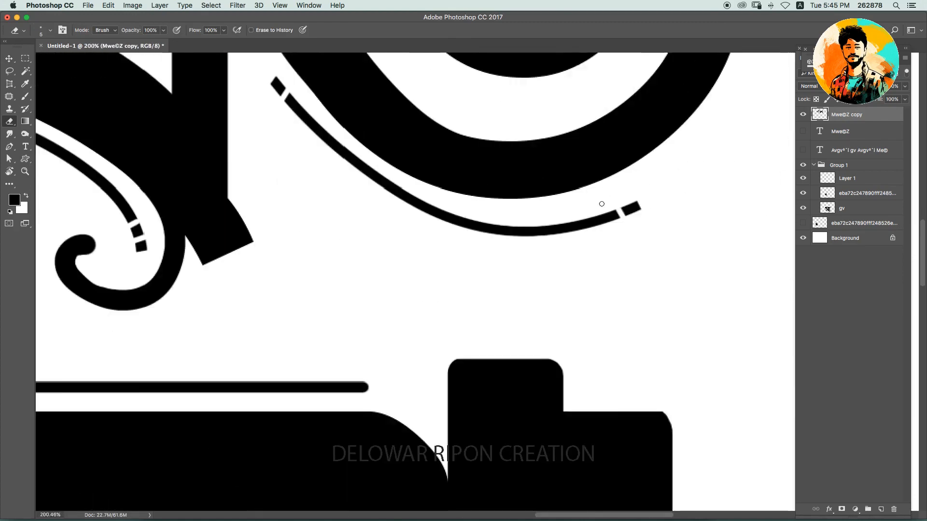
scroll(601, 204, down, 5)
scroll(561, 116, up, 5)
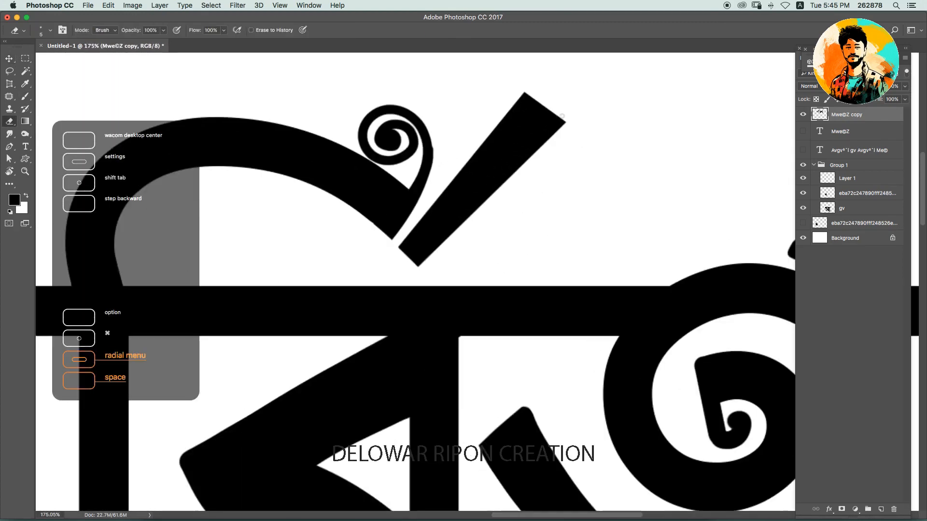
Carve curved white lines into the slanted reph stroke with a size 5 eraser and paint a thin curved line inside ব's triangular counter.
scroll(428, 263, down, 3)
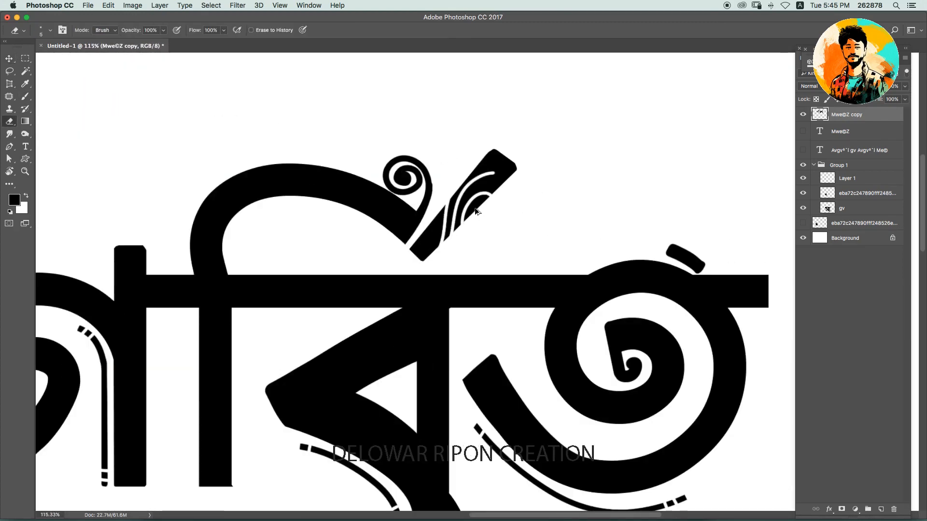
scroll(475, 211, down, 5)
key(b)
scroll(431, 219, up, 5)
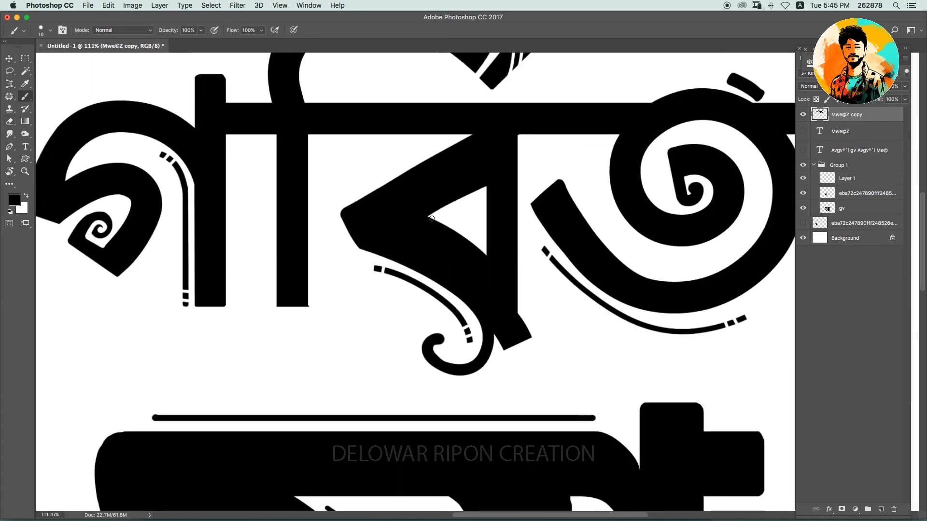
scroll(431, 218, down, 5)
key(e)
scroll(482, 195, up, 6)
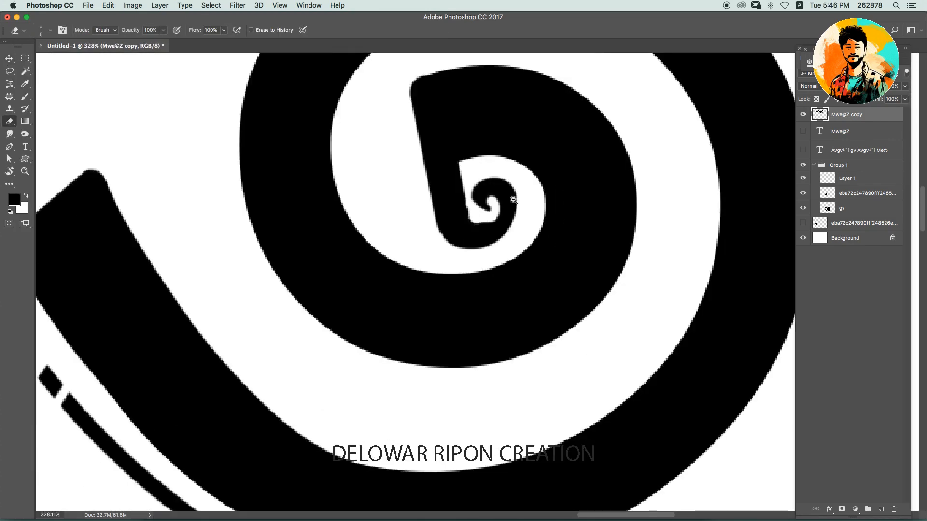
Group the গর্বিত layers, shift মা beneath the word and centre both words horizontally on the canvas.
scroll(513, 199, down, 8)
key(v)
key(super+g)
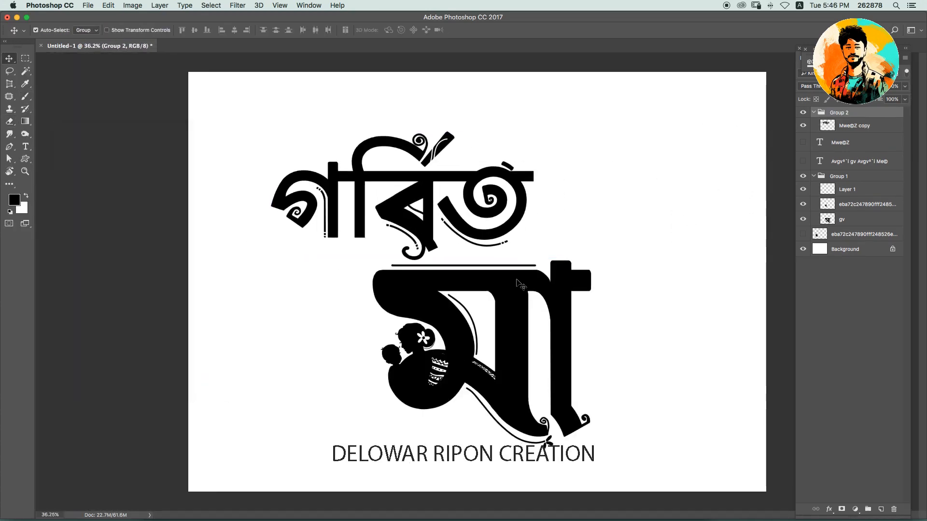
drag(520, 285, 441, 287)
key(a)
click(234, 31)
scroll(541, 275, down, 2)
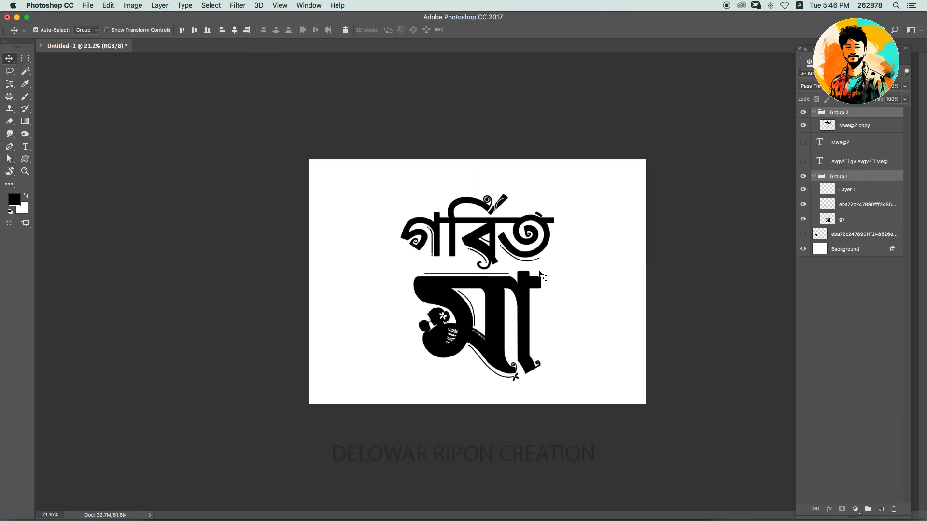
Duplicate Group 1 and merge the copy into a single layer, hiding the original group.
scroll(549, 249, up, 2)
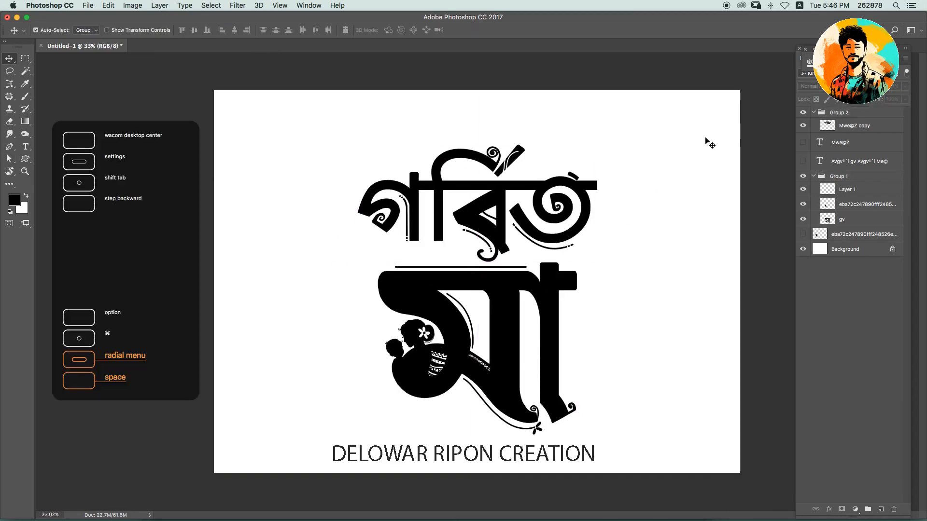
click(698, 100)
scroll(637, 125, down, 1)
scroll(573, 151, up, 2)
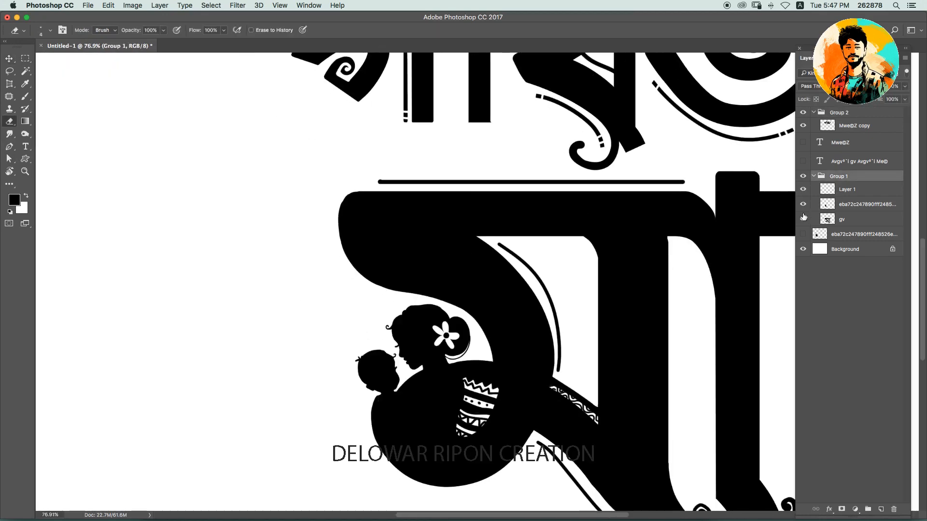
click(814, 176)
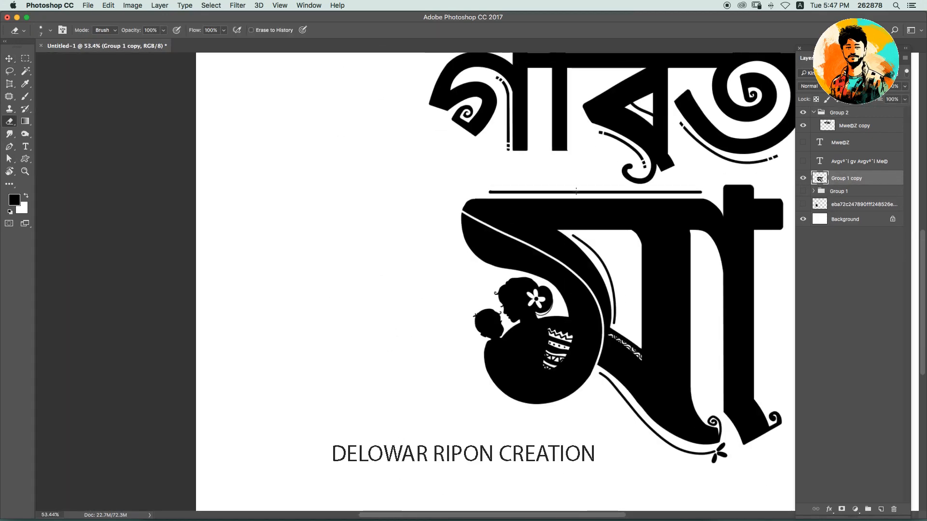
Carve a white leafy vine along the upper curved stroke of ম and down its bend with a size 7 eraser.
scroll(576, 191, up, 2)
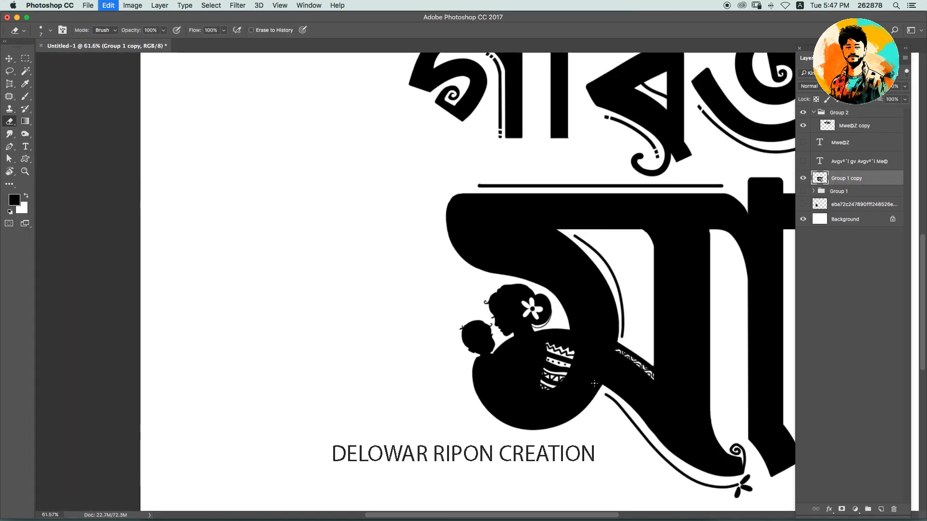
scroll(449, 207, up, 3)
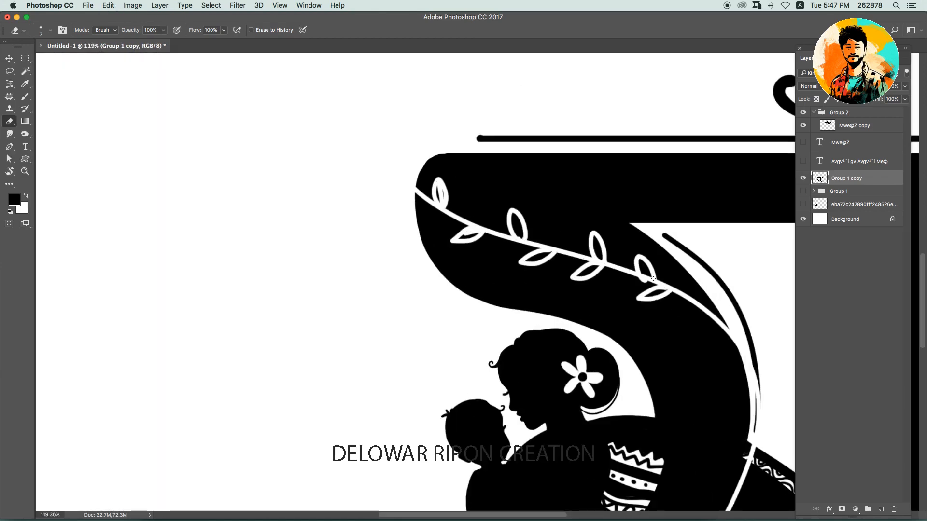
drag(653, 279, 652, 282)
scroll(637, 227, down, 5)
key(v)
scroll(455, 330, up, 5)
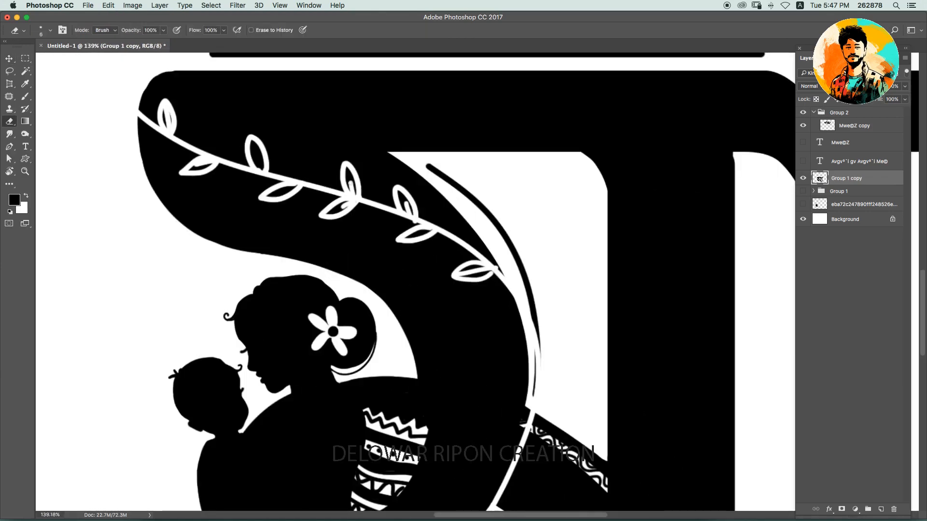
scroll(286, 191, down, 4)
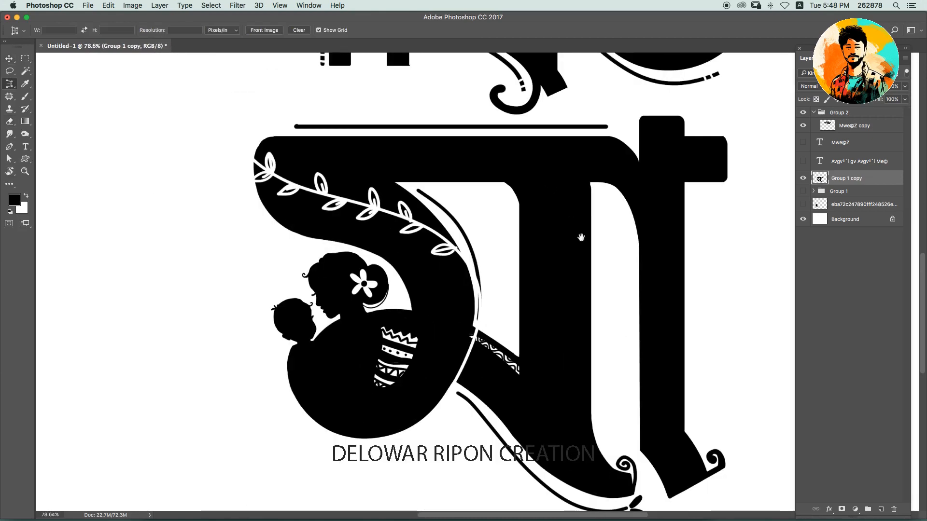
Carve a white spiral into the upper part of ম's vertical stem with a size 10 eraser, undoing unwanted strokes.
scroll(572, 159, up, 2)
key(bracketright)
key(bracketright)
key(bracketright)
key(bracketright)
scroll(562, 149, down, 3)
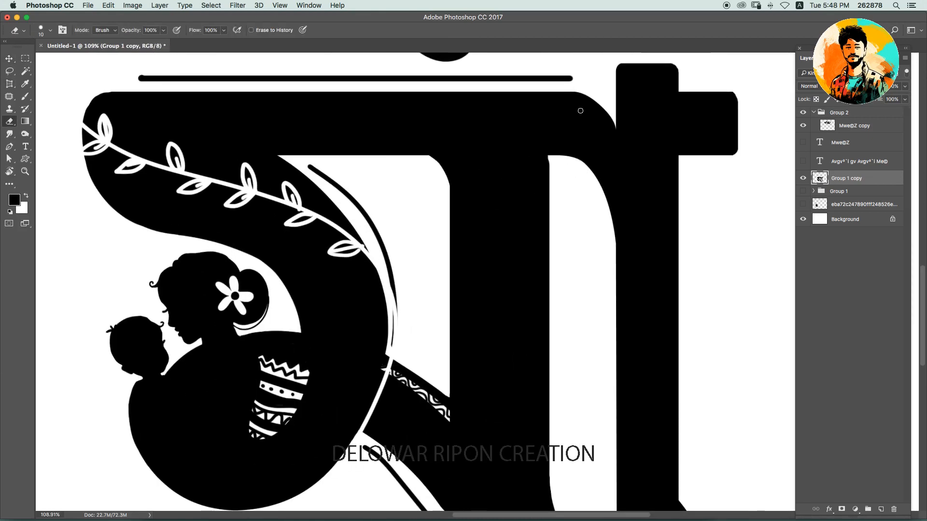
scroll(574, 152, up, 4)
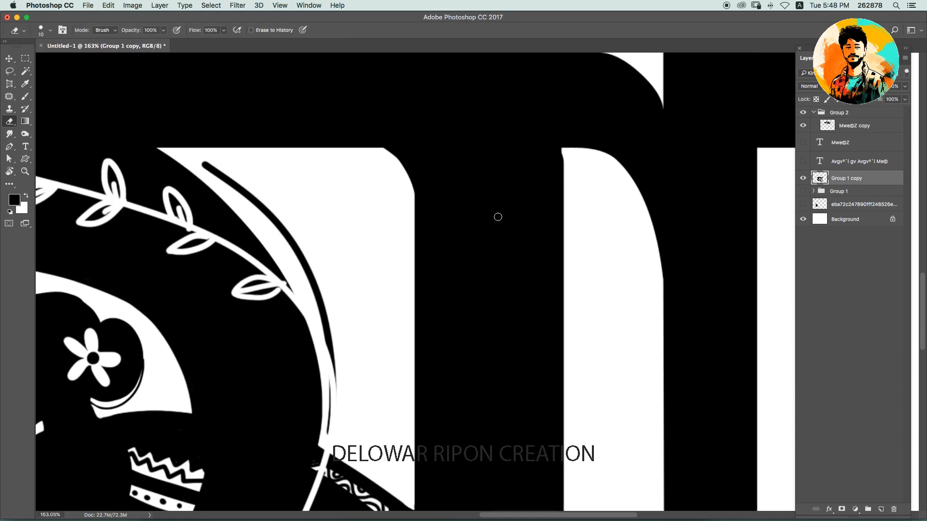
key(super+alt+z)
key(super+alt+z)
key(super+alt+z)
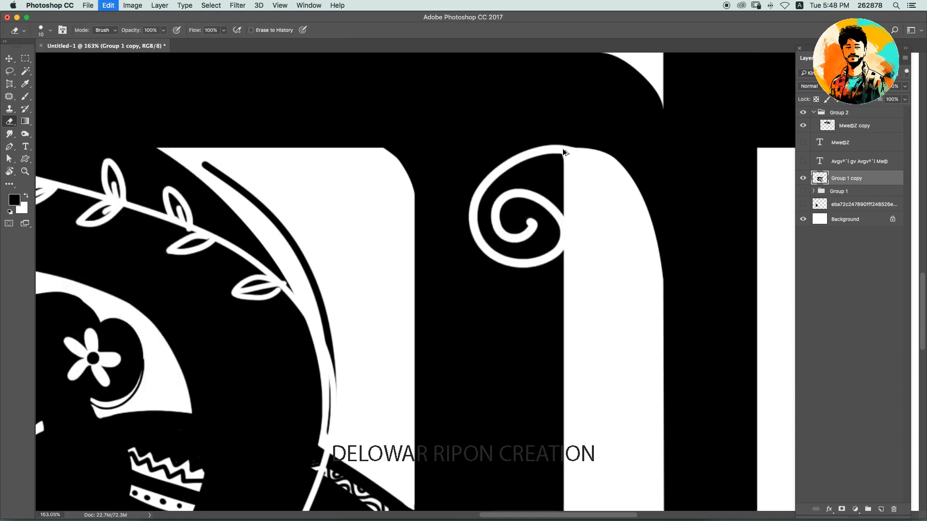
Duplicate Group 2 and merge the copy into a single layer, hiding the original group.
key(super+0)
key(v)
key(super+j)
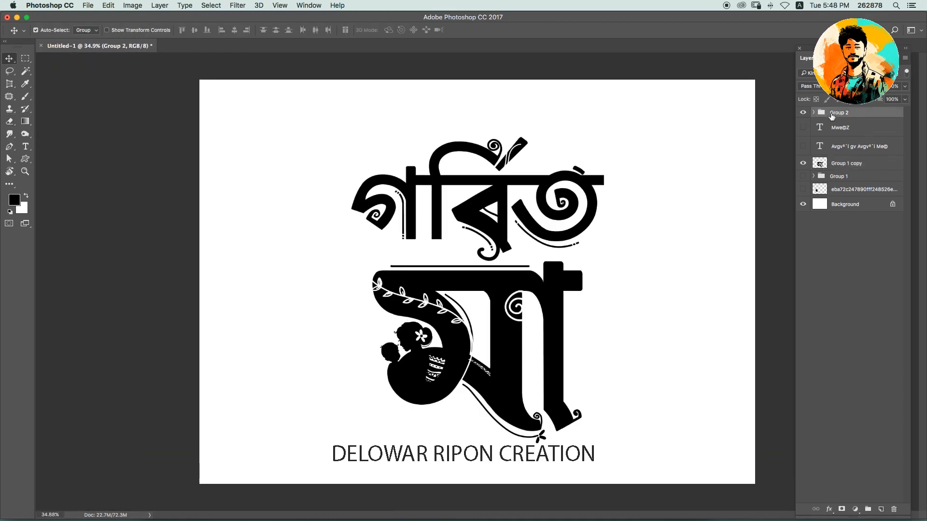
key(super+e)
Try to paint a short curved tail at the foot of ি's vertical stem with a size 10 brush.
key(e)
scroll(474, 263, up, 4)
key(b)
scroll(475, 263, down, 2)
drag(431, 263, 468, 295)
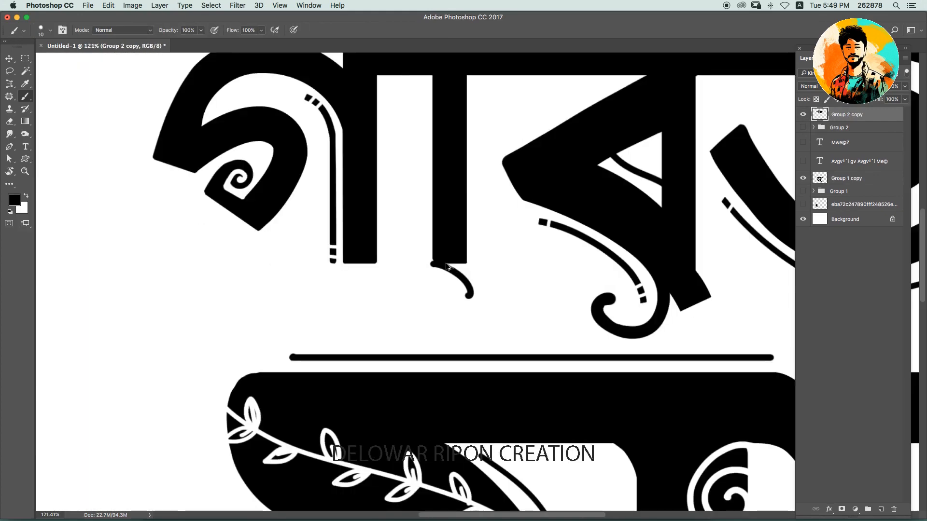
Round the lower corners of ি's vertical stem with a size 10 eraser.
scroll(457, 284, down, 7)
scroll(482, 269, up, 7)
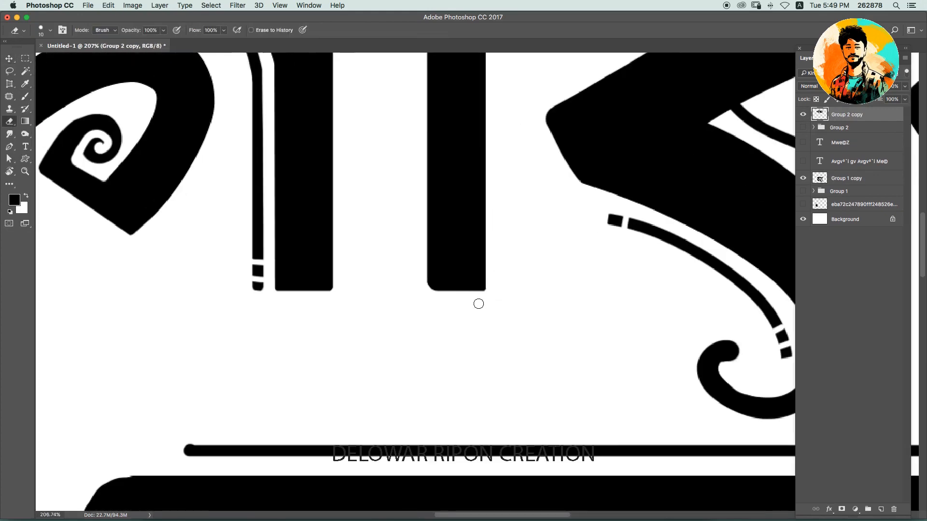
scroll(466, 206, down, 7)
Select গ with a rectangular marquee and move it closer to ি's stem.
scroll(466, 206, up, 3)
key(m)
drag(244, 114, 392, 269)
drag(338, 217, 352, 217)
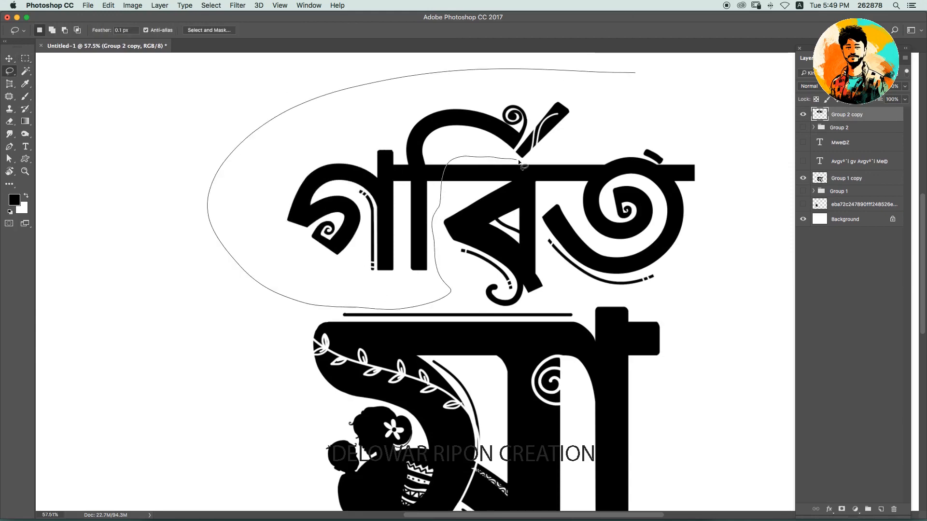
Lasso গ, ি and the reph together and shift them slightly closer to ব.
drag(520, 163, 520, 163)
key(ctrl+t)
key(shift+Right)
key(shift+Right)
key(shift+Right)
key(shift+Right)
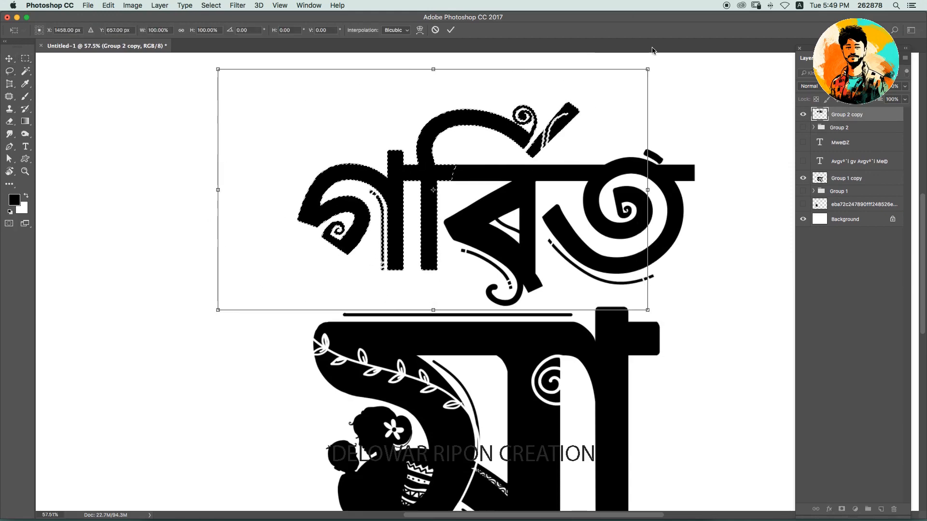
scroll(511, 145, up, 4)
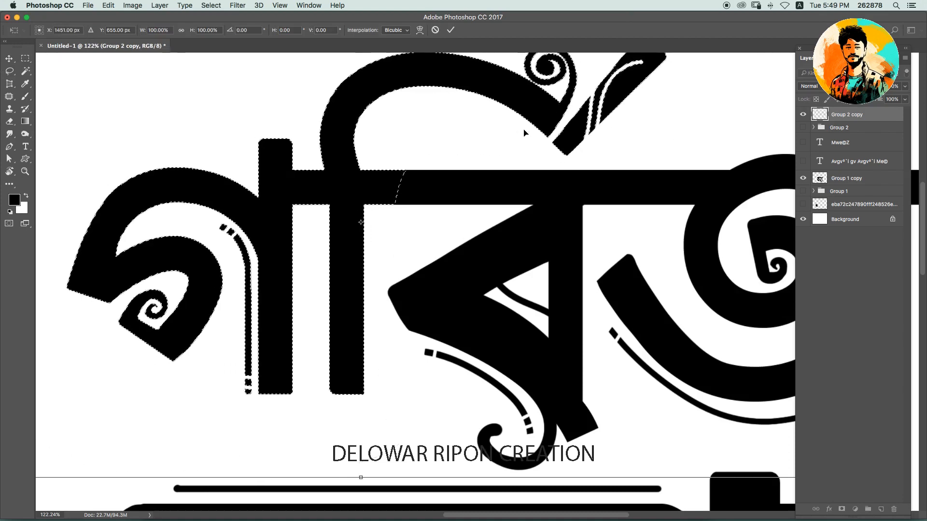
scroll(531, 154, down, 5)
key(Return)
Try diagonal cuts through the headline bar's end beyond ত, and try trimming that end off with a size 40 eraser.
scroll(604, 166, up, 3)
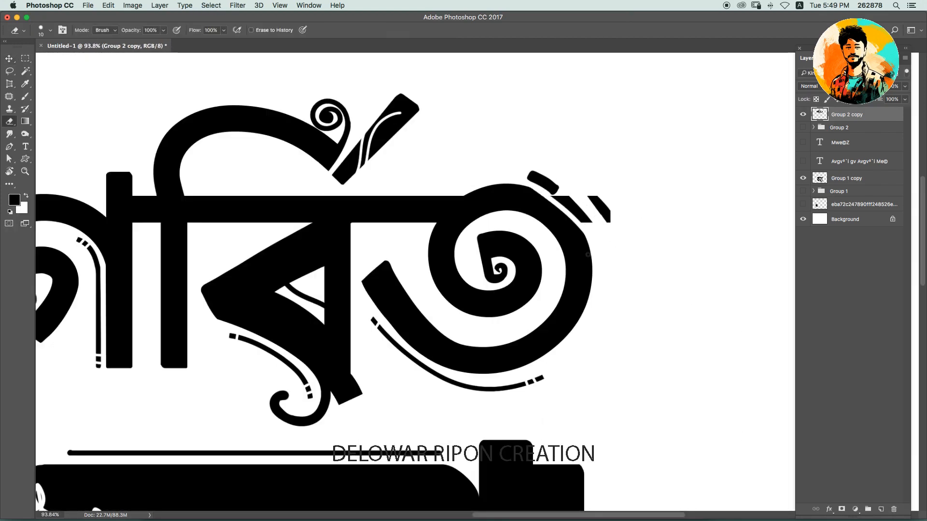
scroll(569, 208, down, 3)
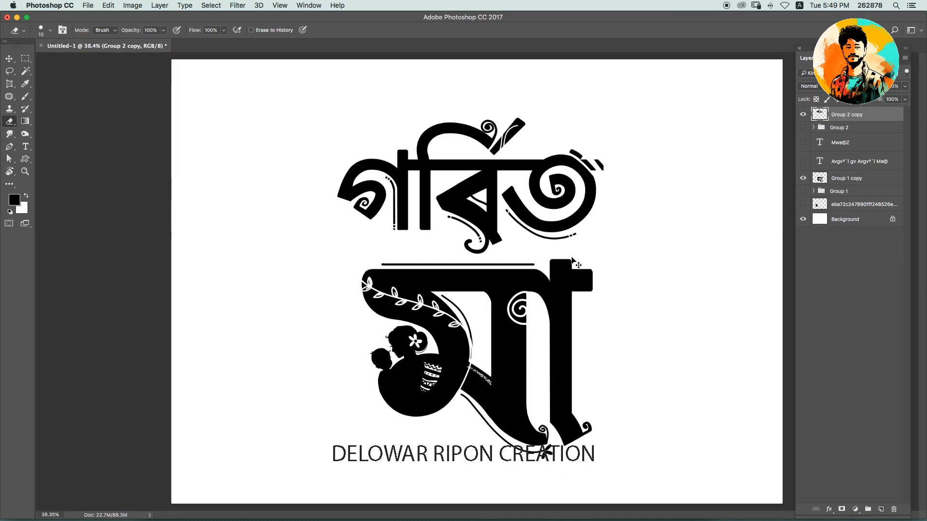
scroll(598, 162, up, 2)
scroll(585, 166, down, 3)
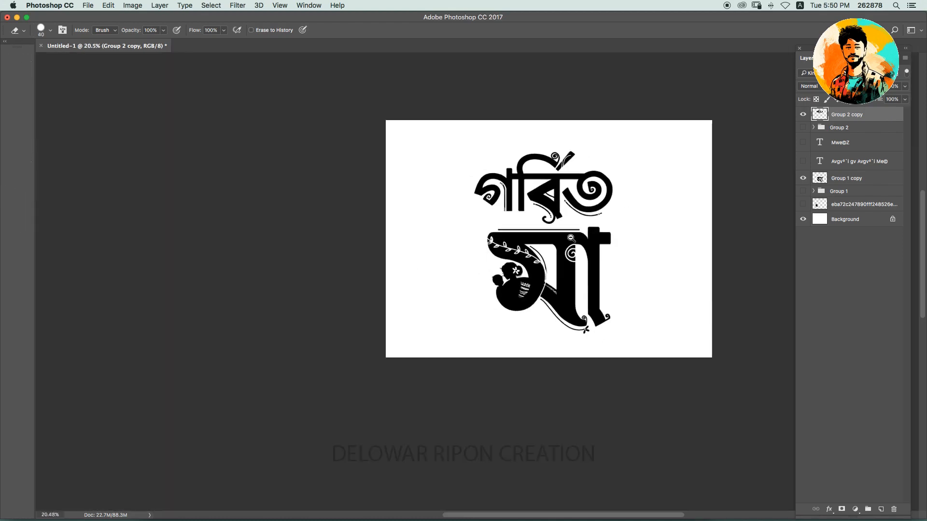
Cut a single diagonal slit through the headline bar's end beside ত with a size 15 eraser, leaving a small slanted piece.
scroll(614, 176, up, 3)
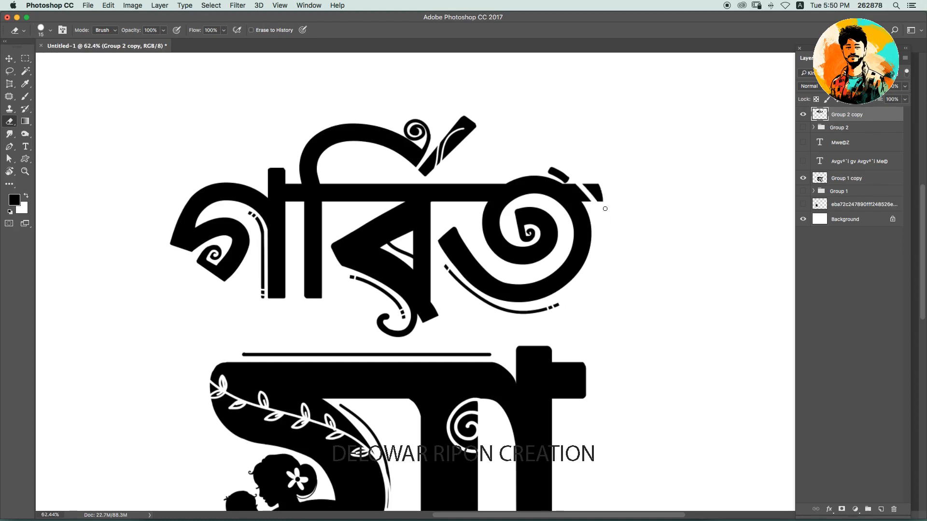
scroll(604, 208, down, 3)
scroll(608, 184, up, 3)
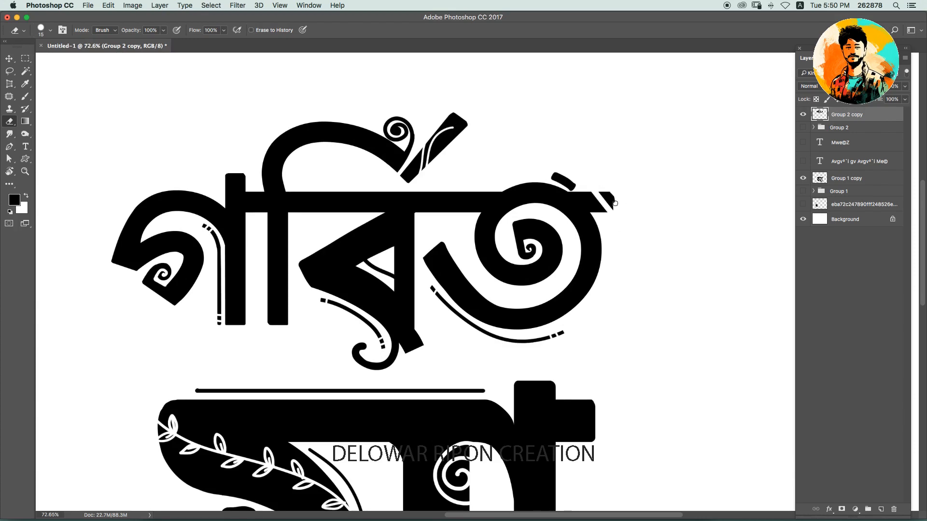
scroll(615, 204, down, 3)
key(v)
scroll(621, 198, up, 4)
scroll(608, 193, down, 3)
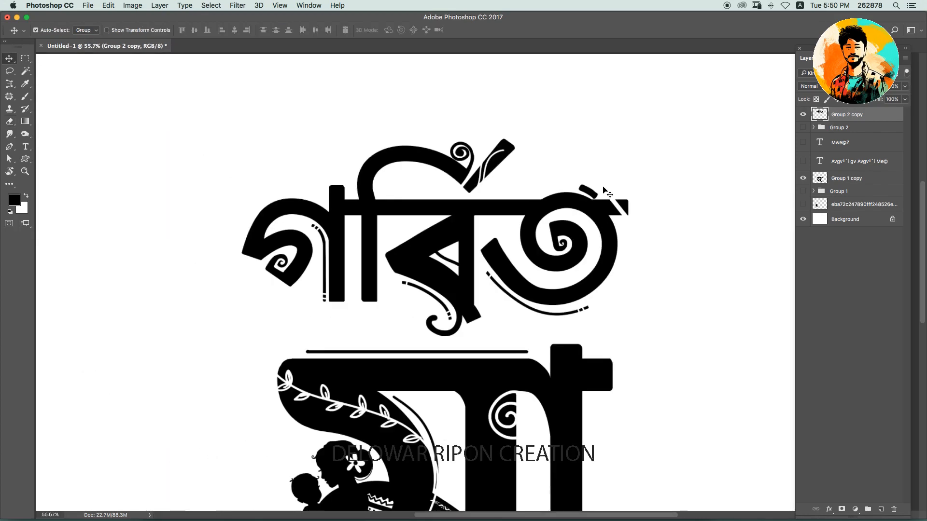
Select the slanted reph stroke and move it slightly away from the end of ি's arc.
key(e)
scroll(539, 180, up, 2)
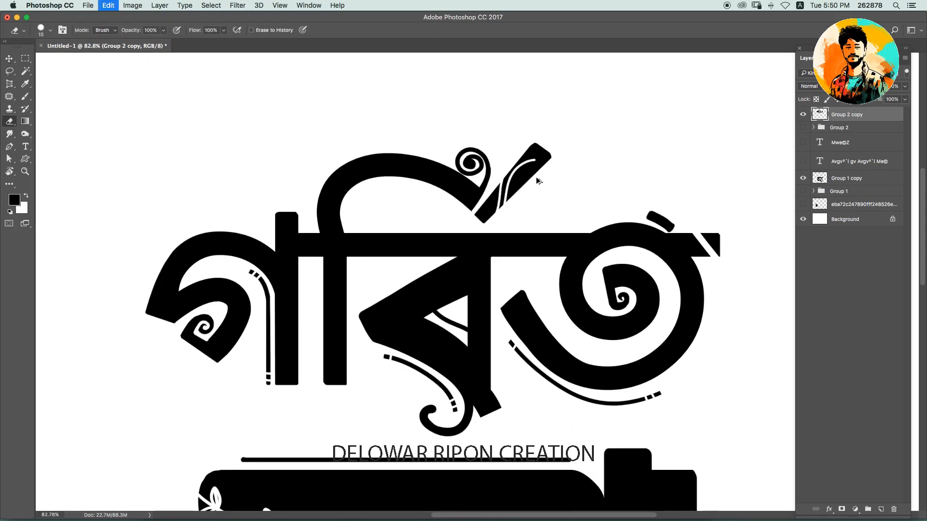
key(ctrl+t)
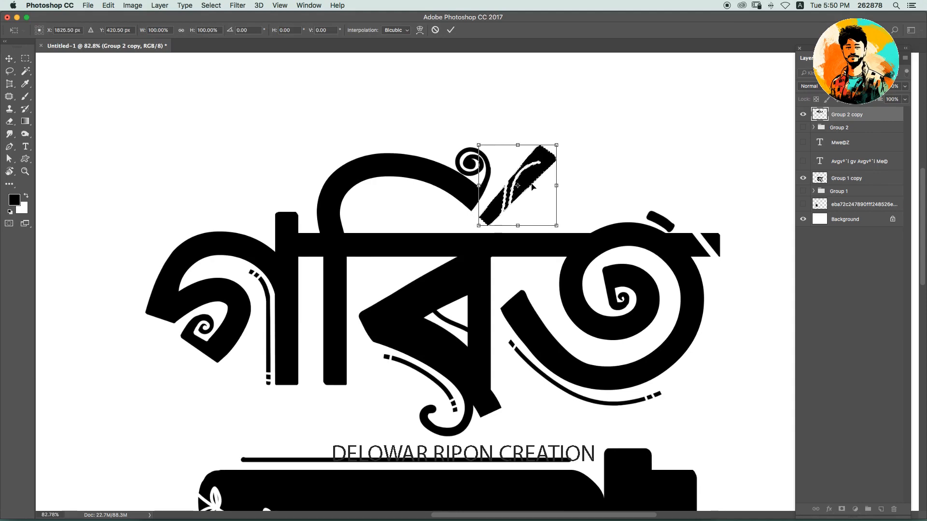
key(Return)
Round the tip of ি's arc and the lower corners of the reph stroke with a size 15 eraser.
key(e)
scroll(532, 187, down, 2)
scroll(457, 267, up, 4)
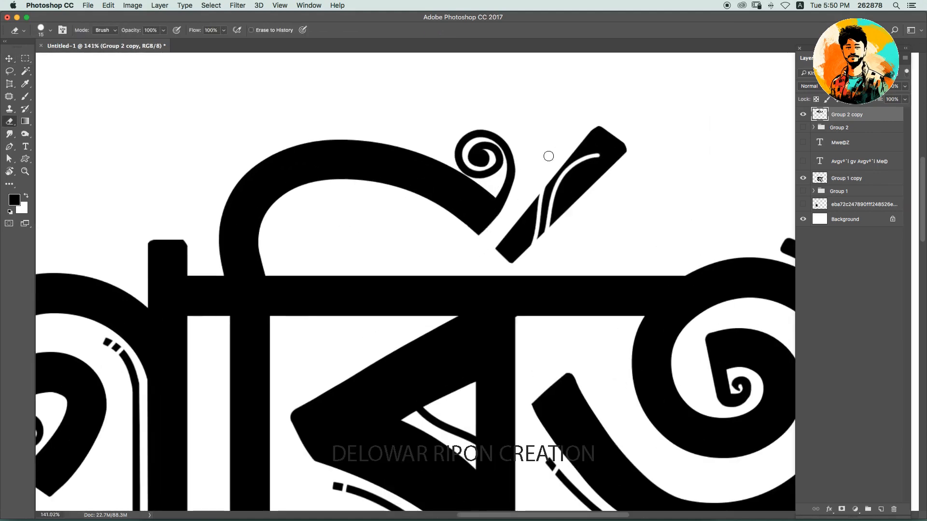
scroll(486, 234, up, 1)
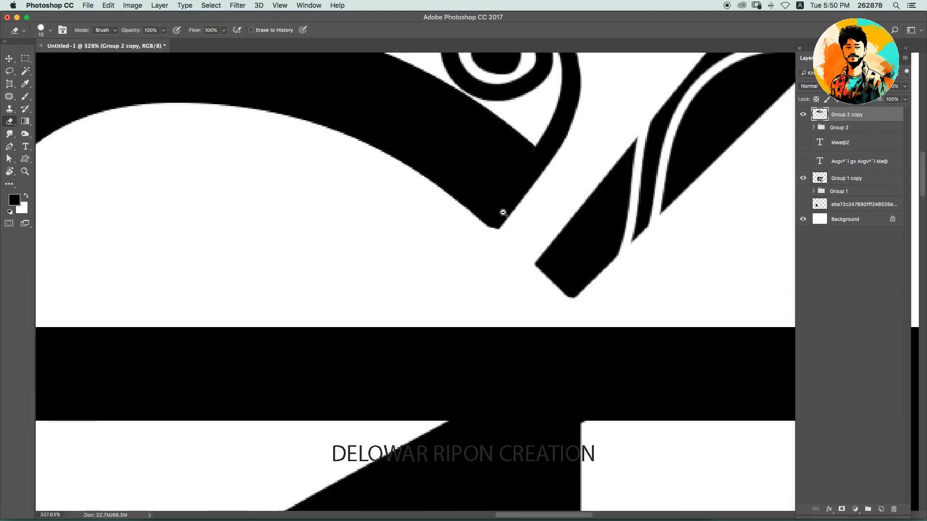
scroll(501, 213, down, 5)
Move the merged মা layer slightly closer beneath গর্বিত.
key(v)
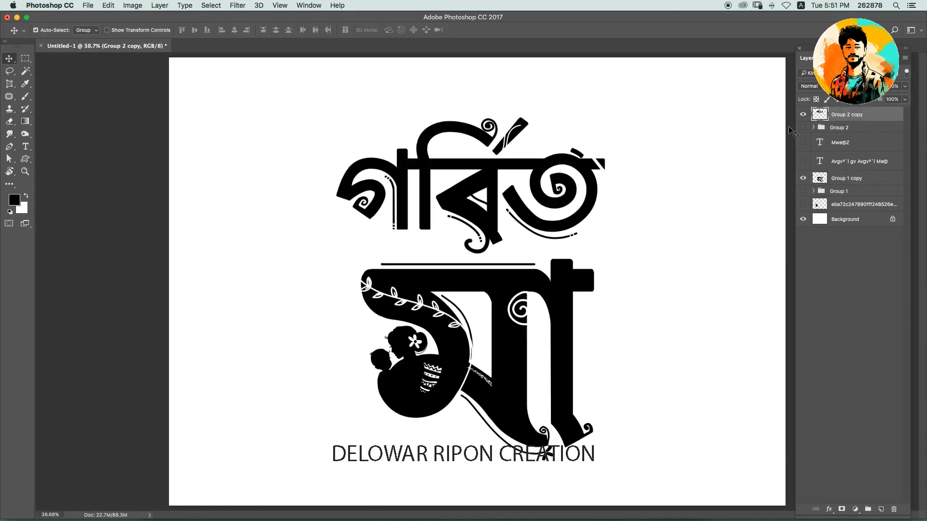
shift+click(557, 281)
scroll(622, 251, down, 2)
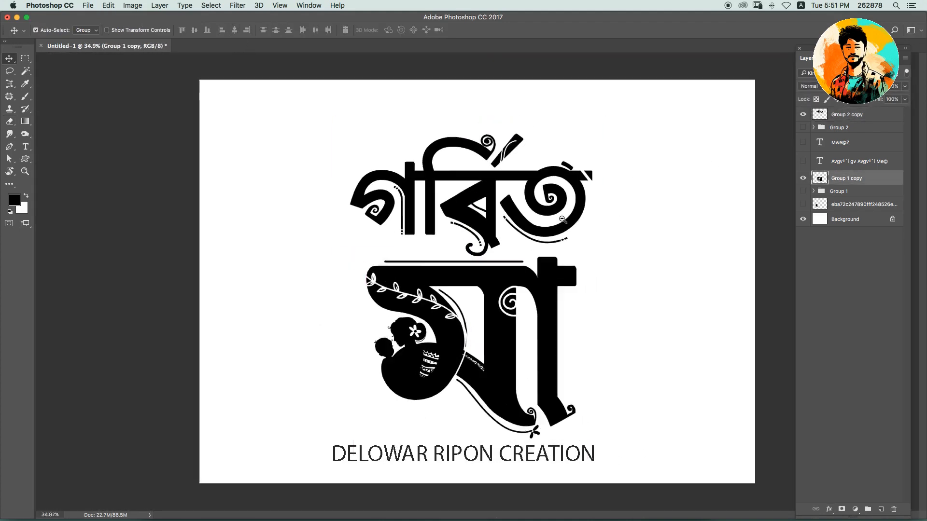
Group both words and centre the group vertically and horizontally on the canvas.
key(super+g)
key(super+a)
click(194, 30)
click(234, 30)
key(super+d)
Show the tagline text layer আমাদের মা আমাদের গর্ব, place it below মা and adjust the lettering's position above it.
click(803, 157)
drag(553, 405, 573, 402)
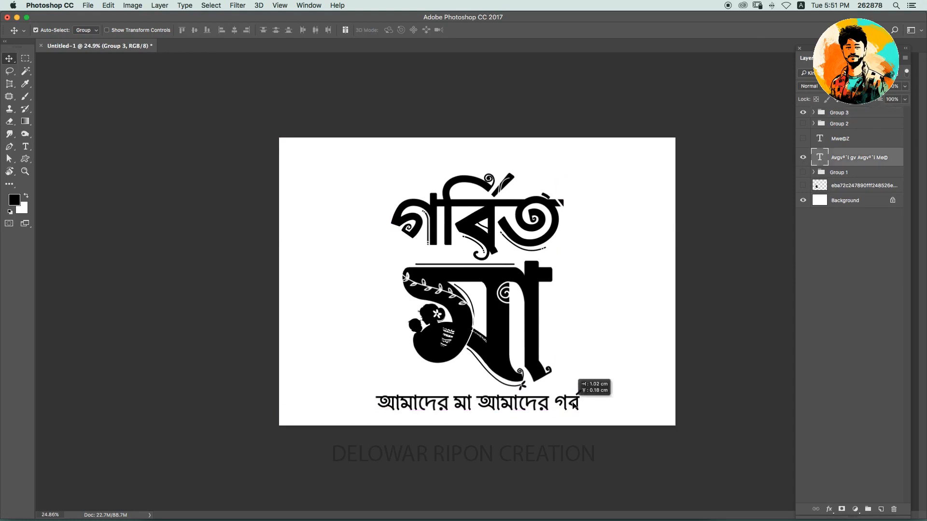
key(super+a)
drag(536, 298, 536, 292)
click(598, 338)
Scale the tagline down slightly with Free Transform and keep it below মা.
key(super+t)
drag(565, 397, 560, 219)
drag(583, 234, 536, 400)
key(Return)
Shift the lettering group off centre and move the tagline into the empty space beside মা.
scroll(538, 399, up, 1)
drag(483, 289, 391, 296)
drag(483, 418, 593, 301)
Break the tagline into two lines, with আমাদের মা above আমাদের গর্ব.
double_click(569, 302)
key(Return)
key(super+Return)
Reposition the lettering group and lower the two-line tagline so it sits beside the lower part of া's stem.
drag(386, 290, 439, 290)
drag(585, 309, 579, 305)
drag(675, 424, 248, 89)
drag(604, 301, 600, 340)
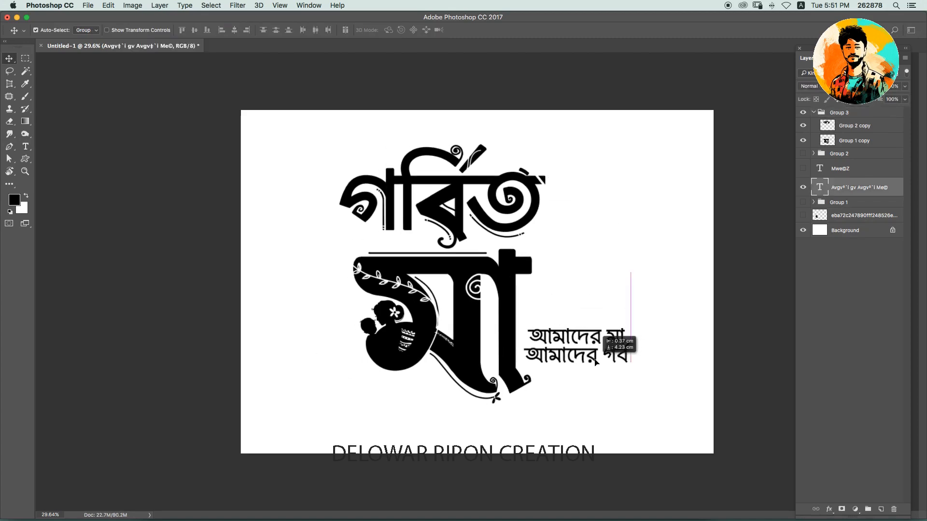
Split the two-line tagline into separate text layers for আমাদের মা and আমাদের গর্ব.
scroll(574, 338, up, 4)
scroll(574, 338, right, 2)
double_click(820, 187)
click(494, 327)
key(shift+End)
key(super+x)
key(super+Return)
key(v)
key(super+v)
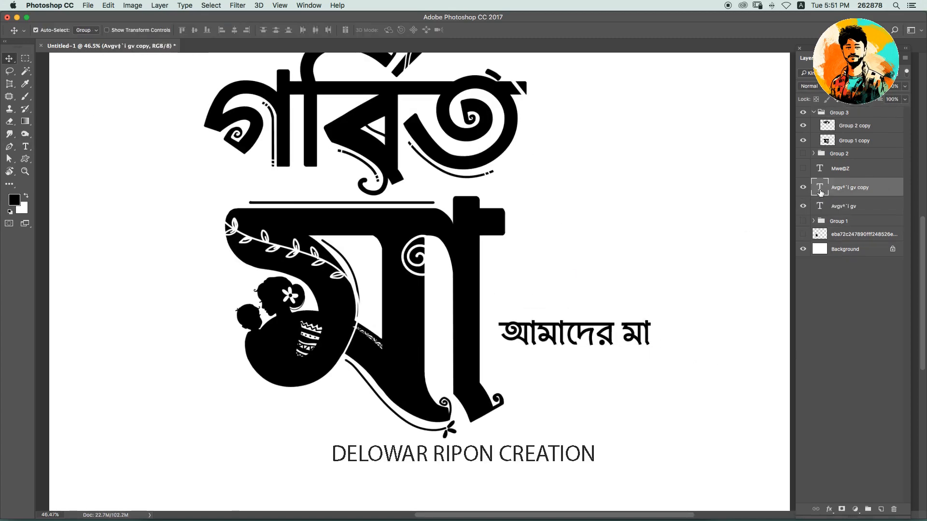
Place আমাদের গর্ব directly below আমাদের মা and group the two lines beside া's stem.
scroll(587, 298, up, 8)
scroll(588, 298, right, 2)
drag(642, 244, 537, 365)
scroll(537, 366, down, 8)
drag(627, 311, 627, 270)
scroll(627, 270, down, 2)
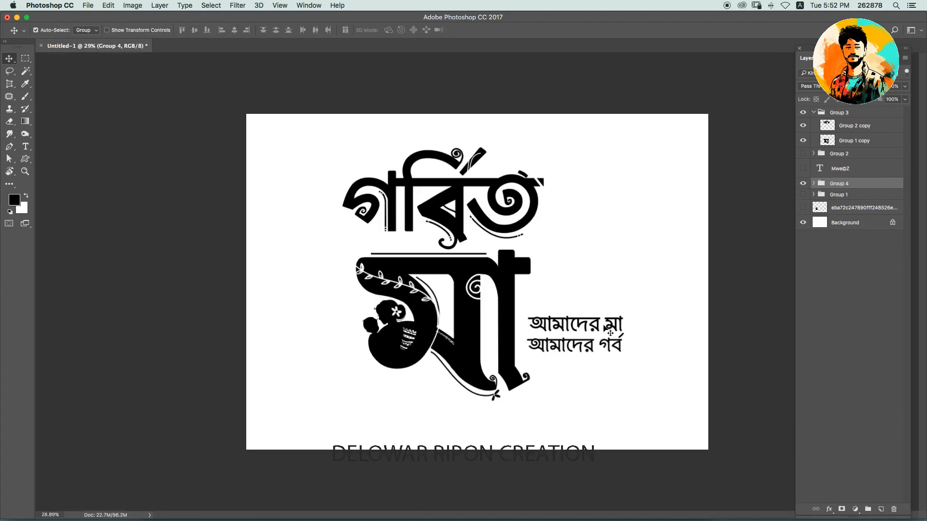
key(super+g)
drag(587, 318, 575, 321)
Ungroup the main lettering and give the গর্বিত layer a teal Color Overlay (069377).
click(839, 113)
key(shift+super+g)
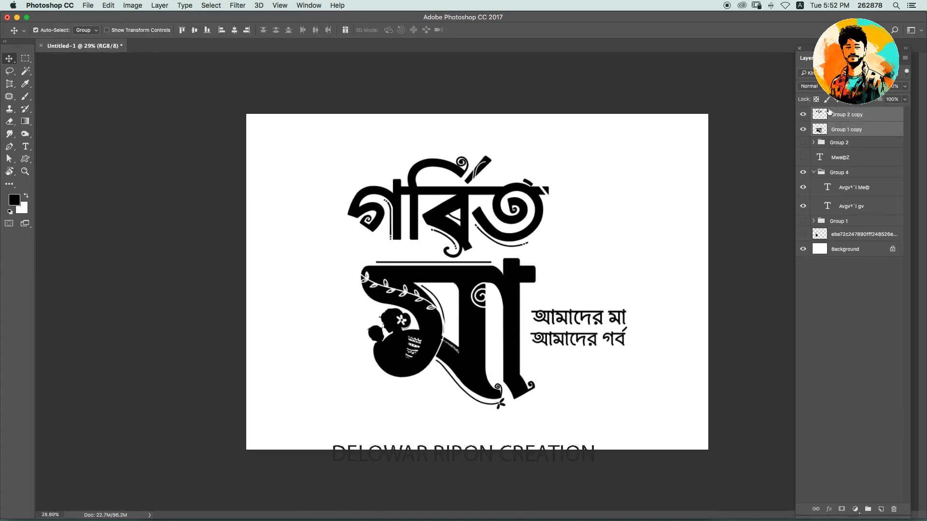
click(847, 115)
click(828, 509)
click(839, 437)
click(736, 384)
click(788, 270)
click(788, 277)
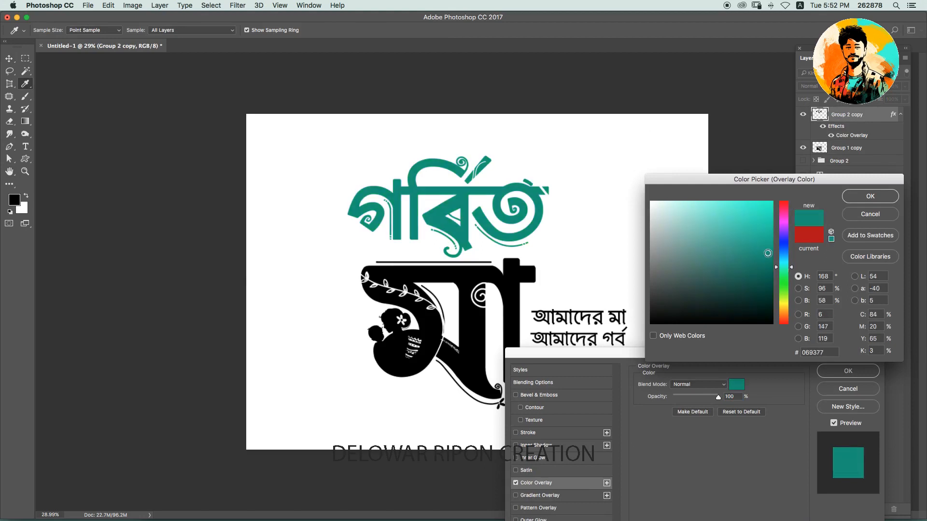
click(869, 196)
click(847, 371)
Give the মা layer a Color Overlay and settle on a bright red after trying other hues.
click(850, 148)
click(828, 509)
click(855, 457)
click(778, 356)
click(784, 207)
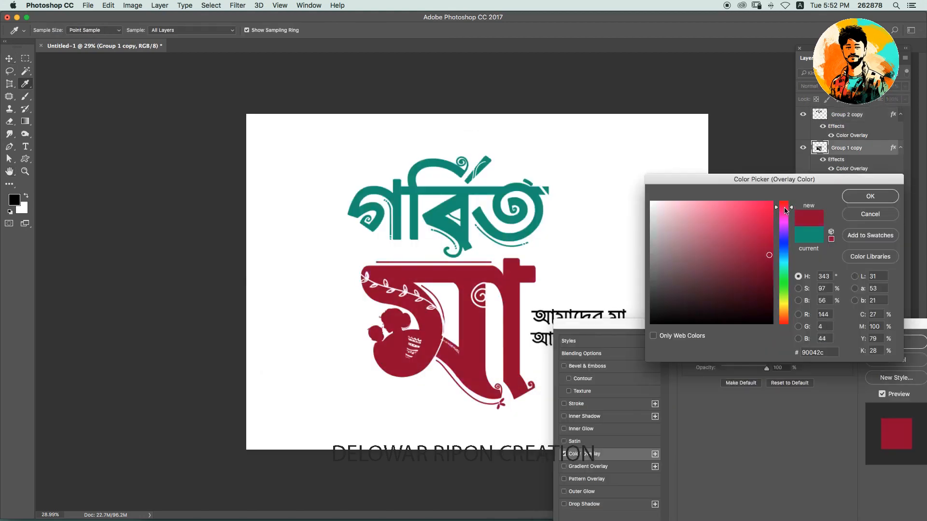
click(784, 234)
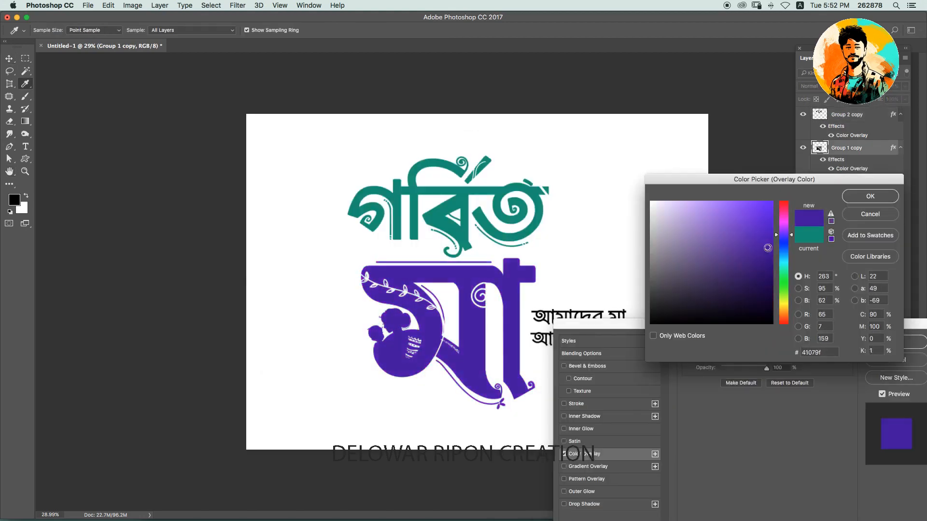
click(765, 240)
drag(785, 232, 785, 209)
click(764, 218)
click(784, 206)
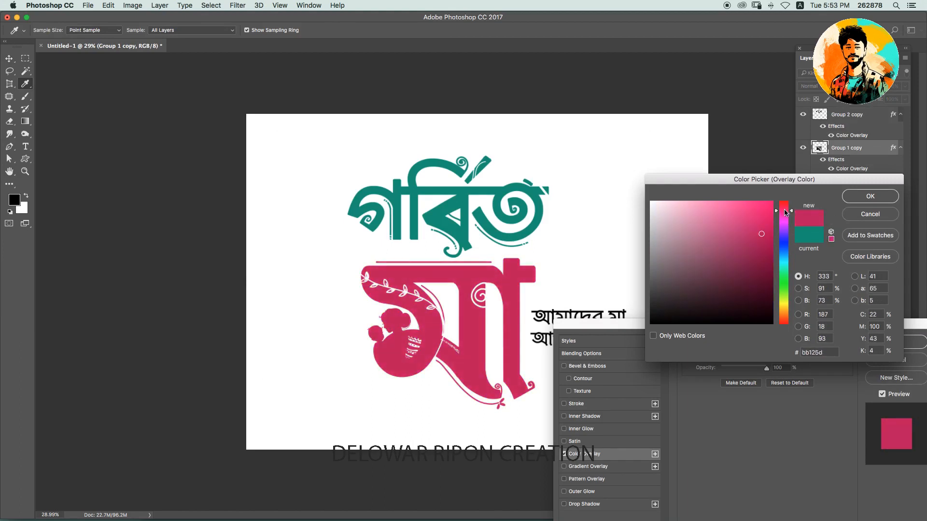
click(761, 211)
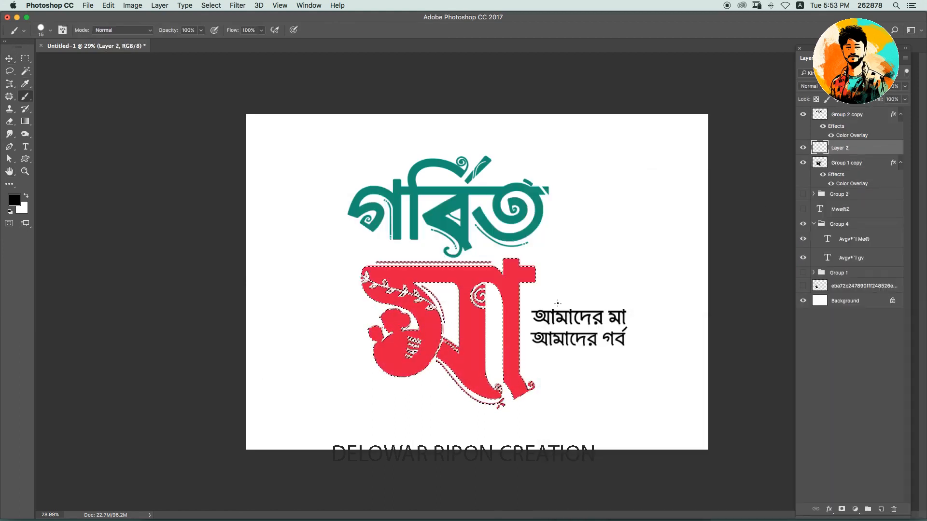
Paint darker red shading bands within the মা selection on the new layer, using a progressively smaller brush.
click(14, 199)
key(Return)
key(b)
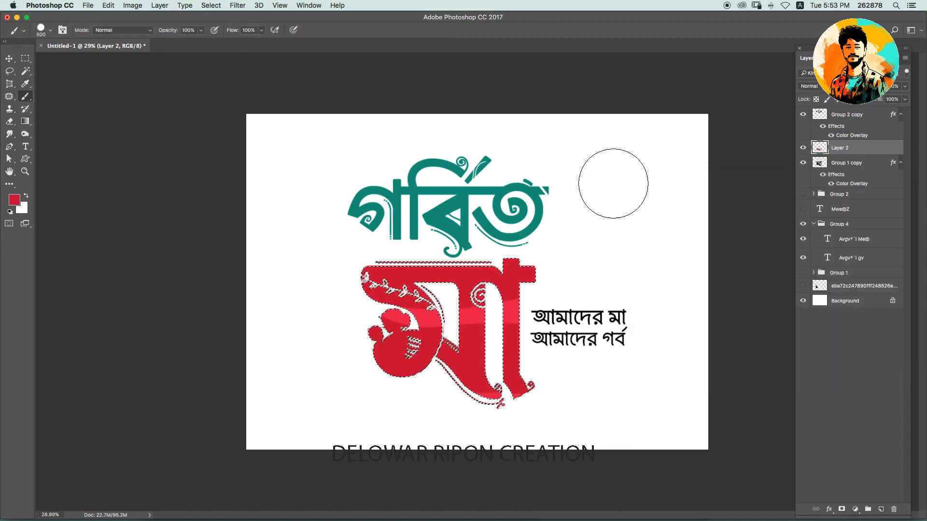
mouse_move(463, 338)
mouse_down()
mouse_move(368, 346)
mouse_move(484, 380)
mouse_move(459, 388)
mouse_move(584, 339)
mouse_move(389, 349)
mouse_move(424, 335)
mouse_move(437, 344)
mouse_move(447, 328)
mouse_move(362, 263)
mouse_move(573, 232)
mouse_move(339, 272)
mouse_move(529, 270)
mouse_up()
key(bracketleft)
key(bracketleft)
key(bracketleft)
key(bracketleft)
key(bracketleft)
key(bracketleft)
key(bracketleft)
key(bracketleft)
key(bracketleft)
key(bracketleft)
key(bracketleft)
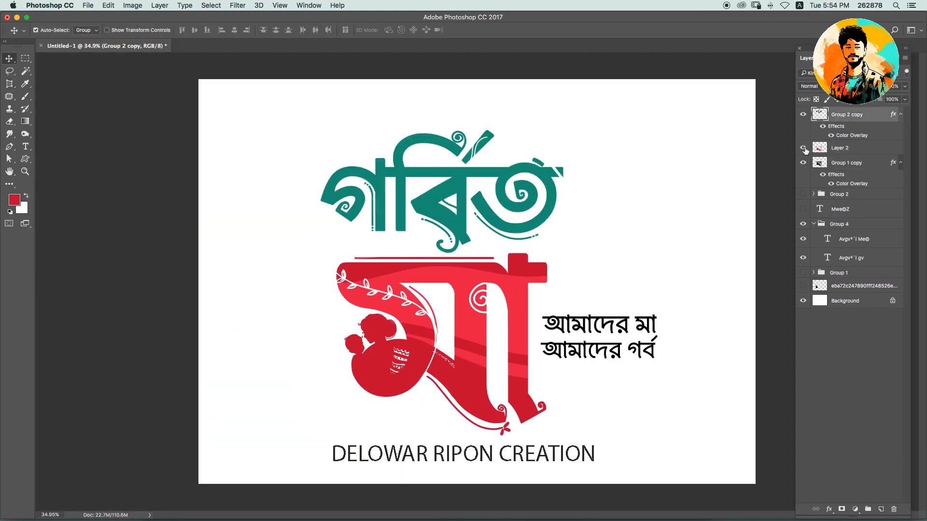
Paint darker teal shading within the গর্বিত selection on a new layer above it.
key(i)
click(14, 199)
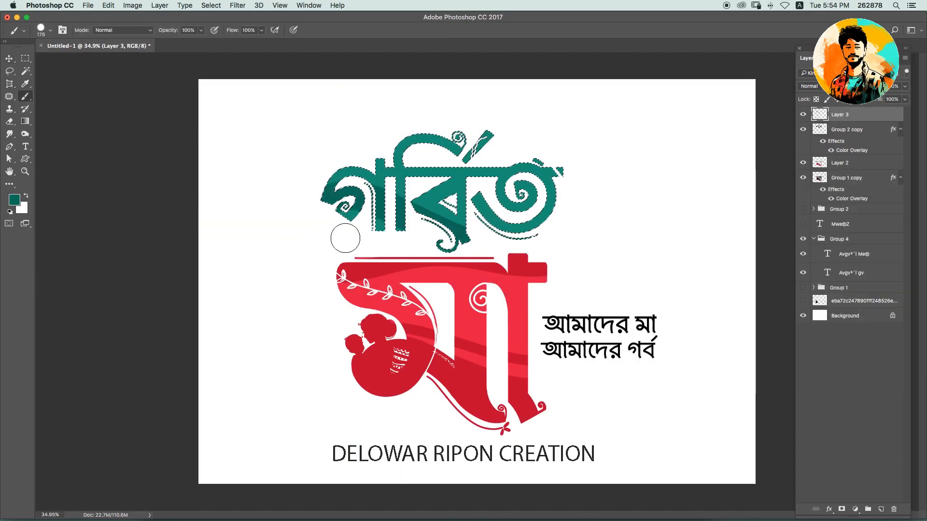
mouse_move(345, 238)
mouse_down()
mouse_move(482, 159)
mouse_move(664, 134)
mouse_up()
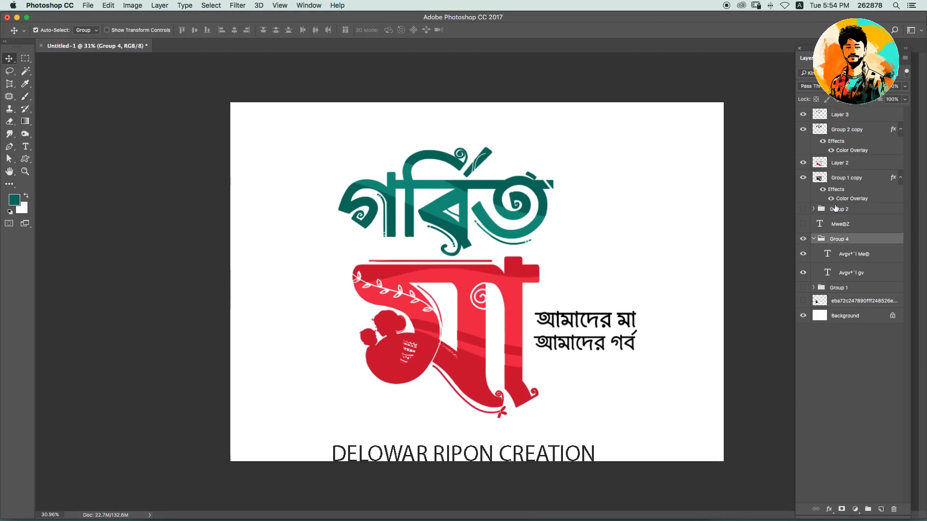
Apply a muted khaki Color Overlay to the tagline group.
click(828, 509)
click(850, 457)
click(763, 403)
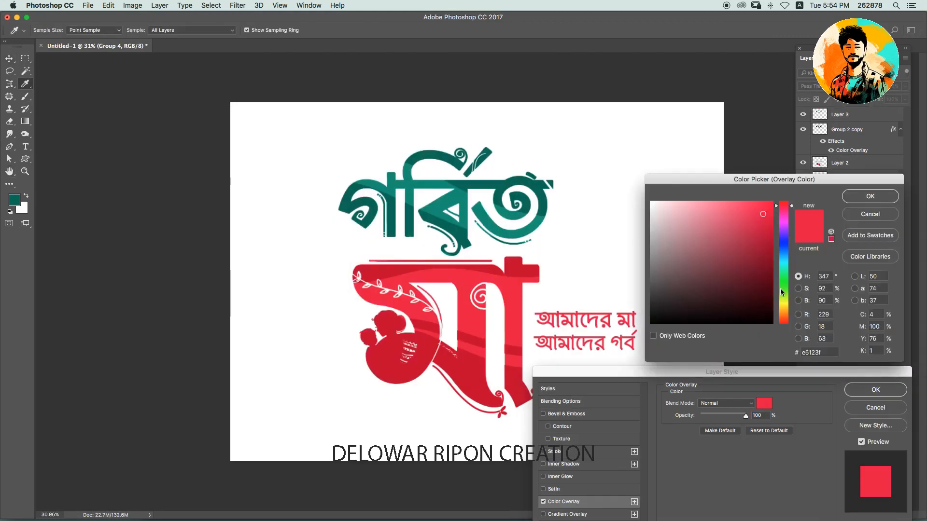
click(783, 310)
click(713, 216)
mouse_move(783, 310)
mouse_down()
mouse_move(784, 321)
mouse_move(783, 262)
mouse_move(784, 307)
mouse_up()
click(691, 235)
key(Return)
key(Return)
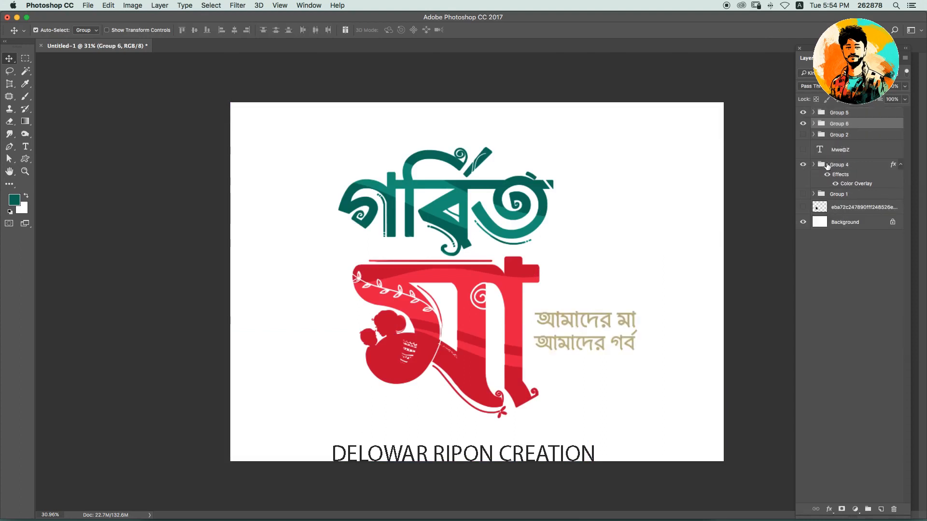
Move the tagline group up the layer stack and fill a new background layer with pale cream (fffdd8).
drag(827, 165, 840, 130)
click(881, 509)
click(14, 199)
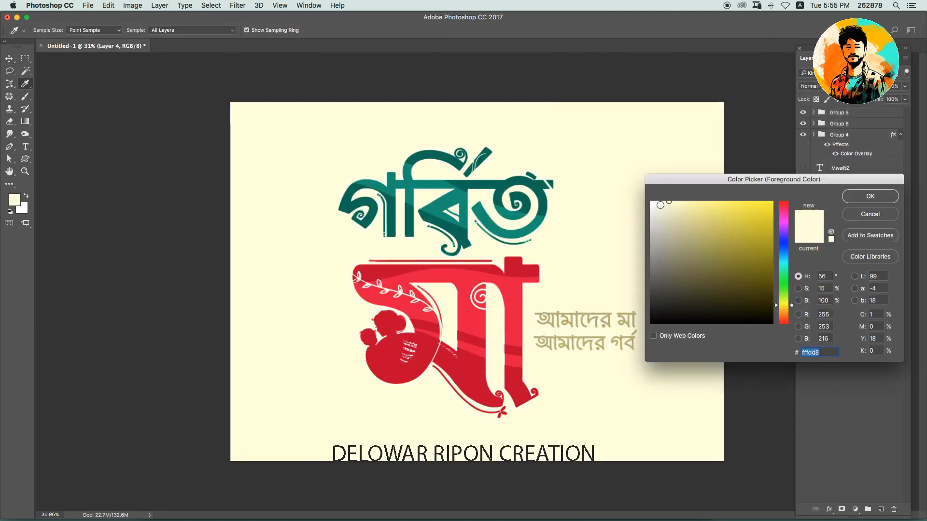
key(Return)
Draw a large white curved shape across the upper canvas on a new layer using the Lasso.
key(super+shift+n)
key(Return)
key(l)
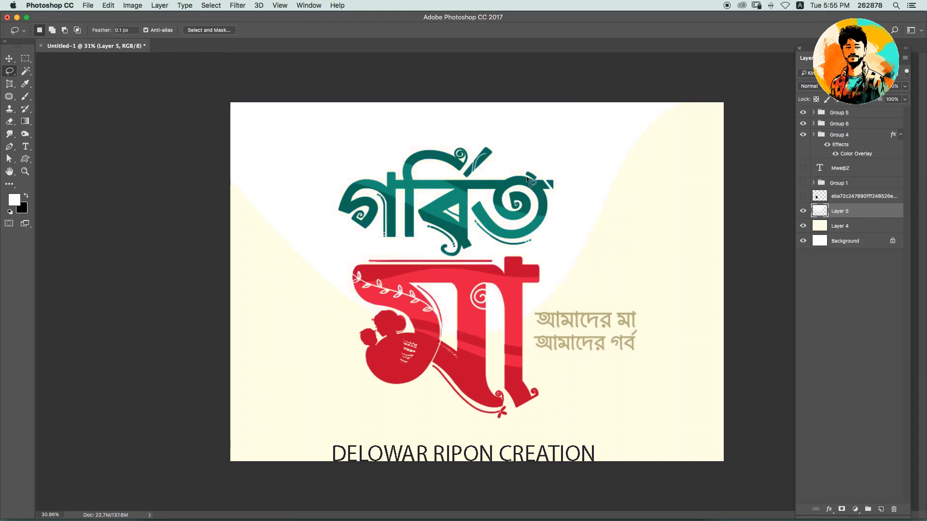
Fill a curved area across the lower canvas with light beige and place the white shape's layer above it.
click(14, 199)
key(Return)
key(alt+Delete)
key(super+d)
drag(823, 226, 825, 205)
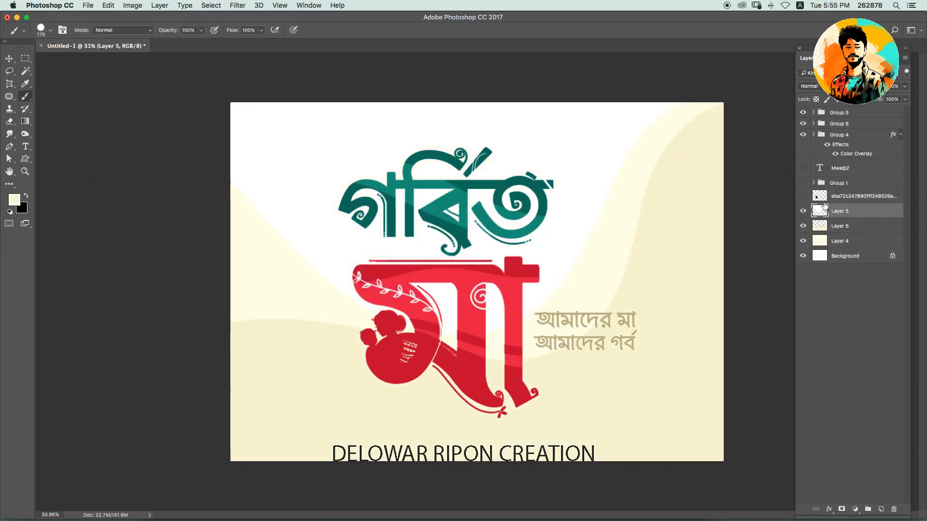
Outline an inner curve at the upper canvas and recolour the large upper shape on Layer 5 very pale cream.
drag(152, 93, 145, 96)
click(14, 199)
key(Return)
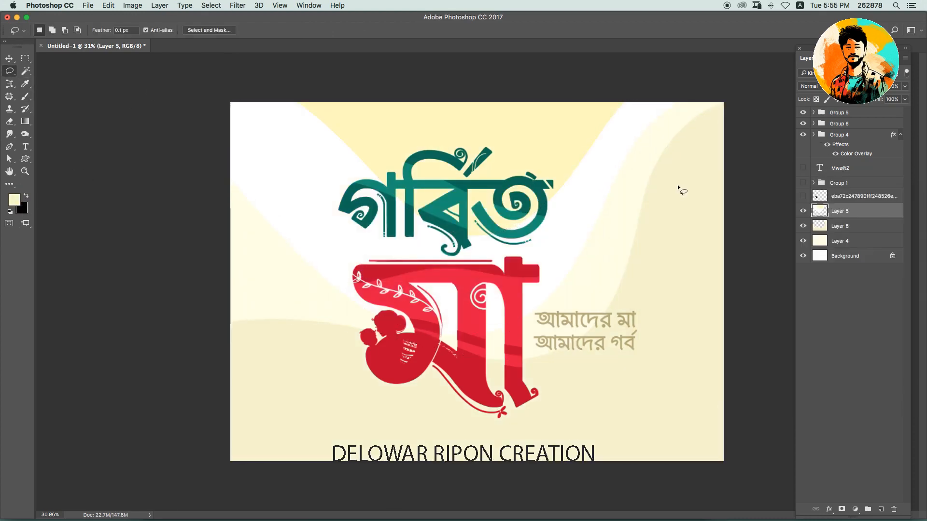
mouse_move(583, 201)
mouse_down()
mouse_move(554, 212)
mouse_move(232, 104)
mouse_up()
click(14, 199)
click(657, 200)
key(Return)
key(alt+Delete)
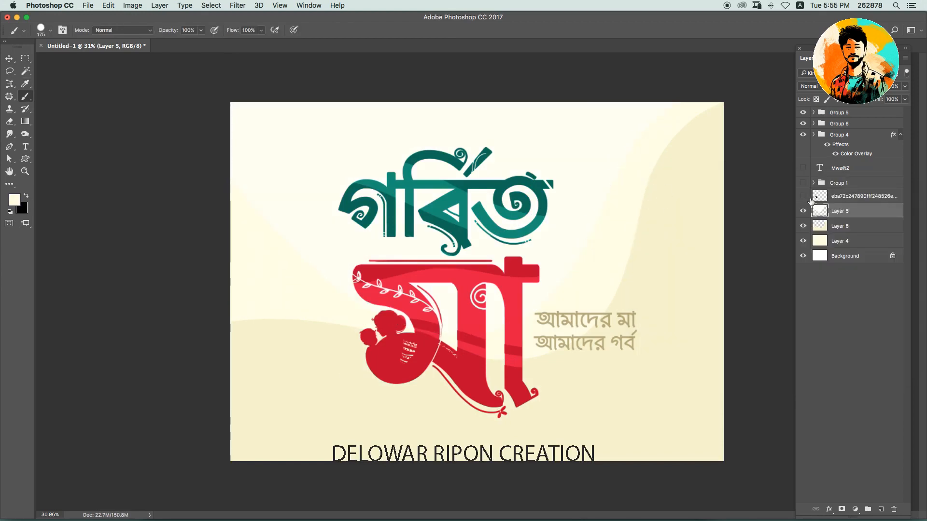
Fill the inner curved area at the upper canvas with white on a new layer and clear the selection.
key(shift+super+n)
key(Return)
key(super+d)
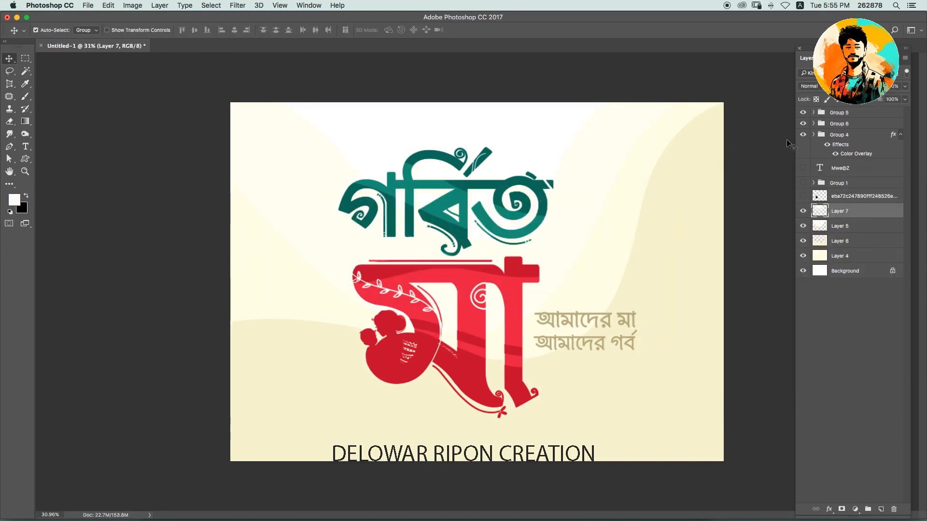
Nudge the tagline beside া's stem and change its Color Overlay to golden brown.
drag(646, 324, 651, 326)
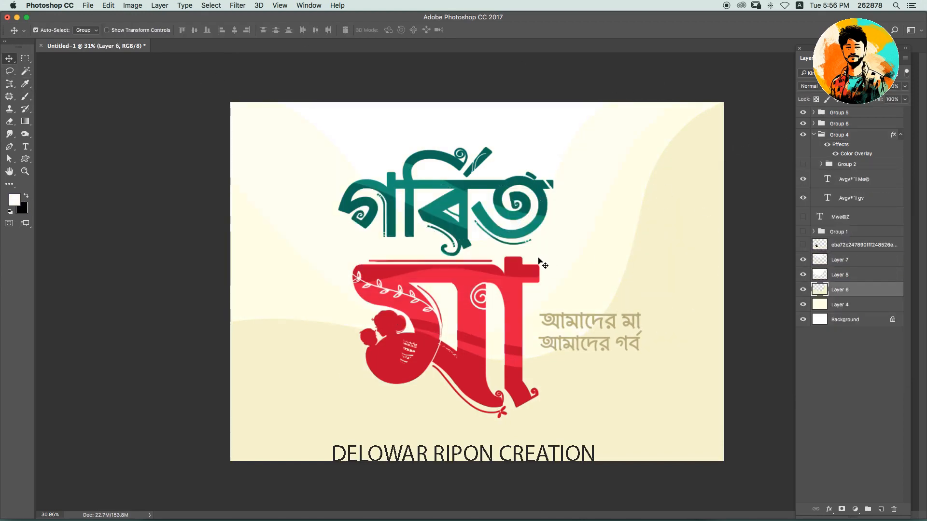
double_click(855, 154)
click(715, 227)
click(515, 338)
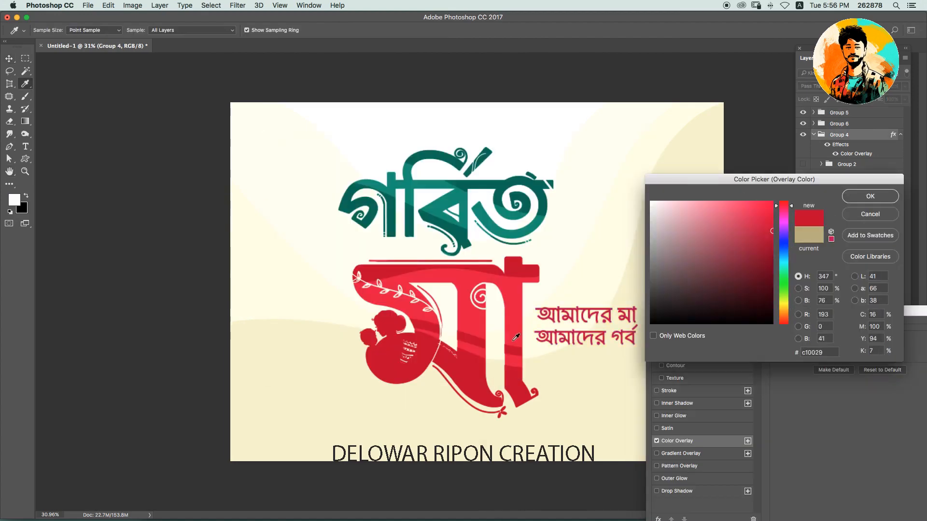
drag(784, 301, 783, 316)
key(Return)
key(Return)
key(v)
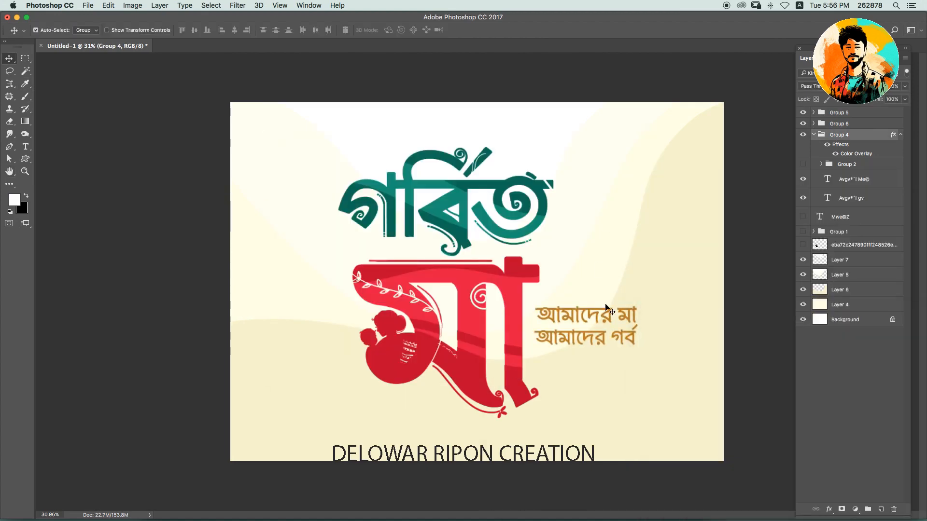
key(super+t)
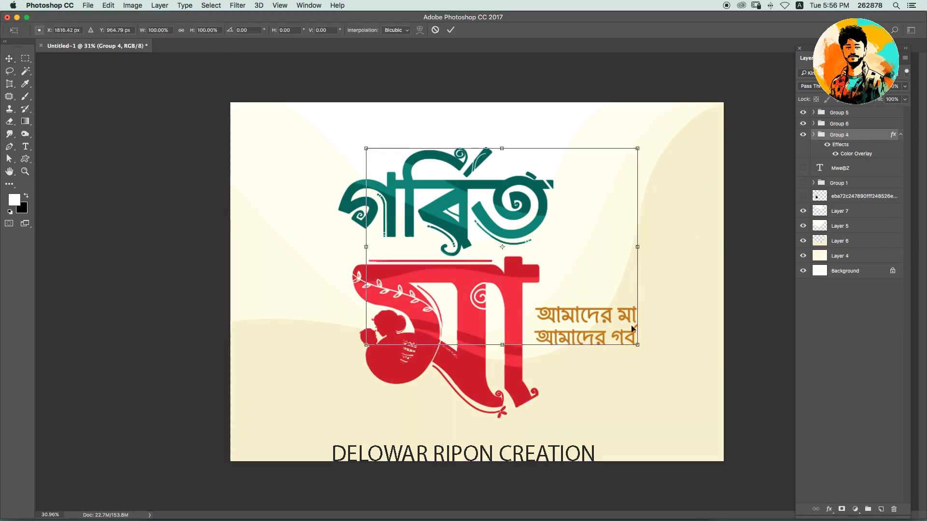
drag(641, 347, 677, 373)
key(Escape)
Move the tagline below the mother-and-child figure, and shift the গর্বিত মা lettering sideways and group it.
drag(579, 333, 411, 420)
drag(444, 212, 458, 206)
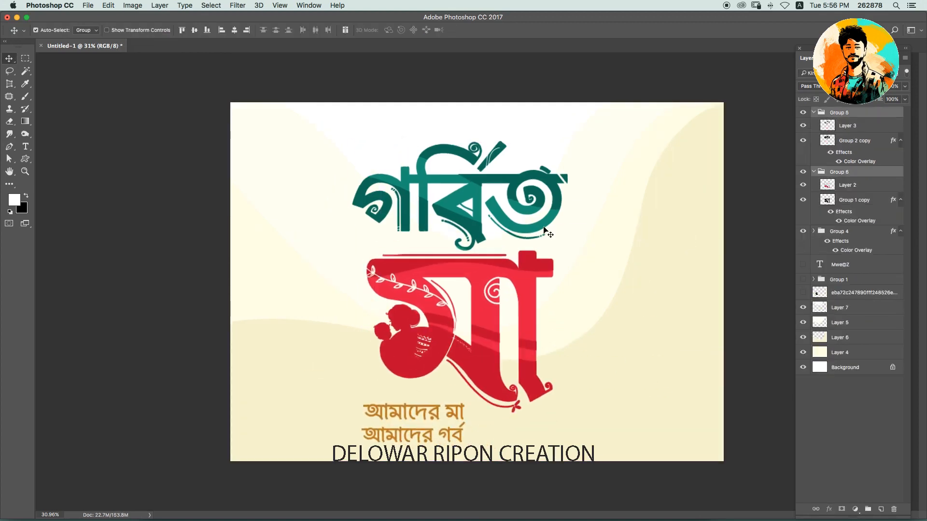
drag(504, 300, 536, 295)
key(ctrl+g)
key(super+t)
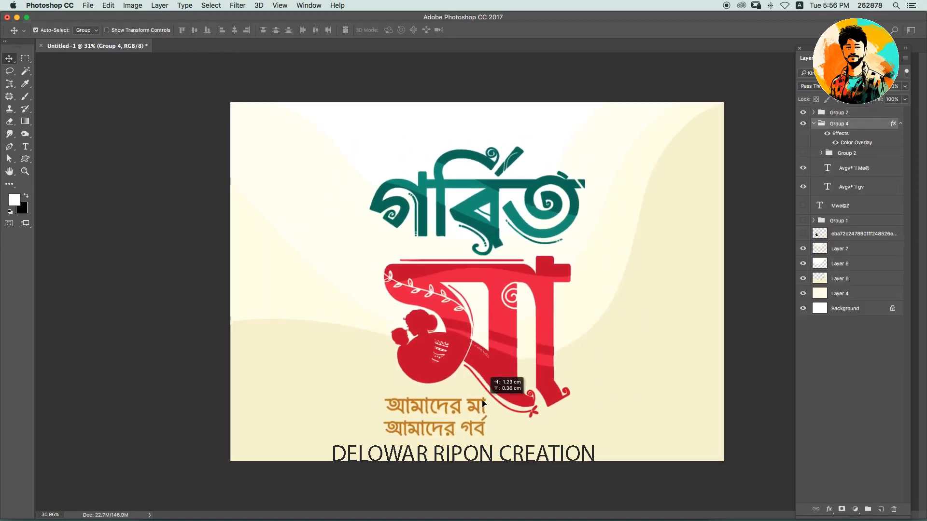
key(Return)
Regroup the tagline lines without the Color Overlay and move them beside the lower part of া's stem.
key(super+shift+g)
click(833, 136)
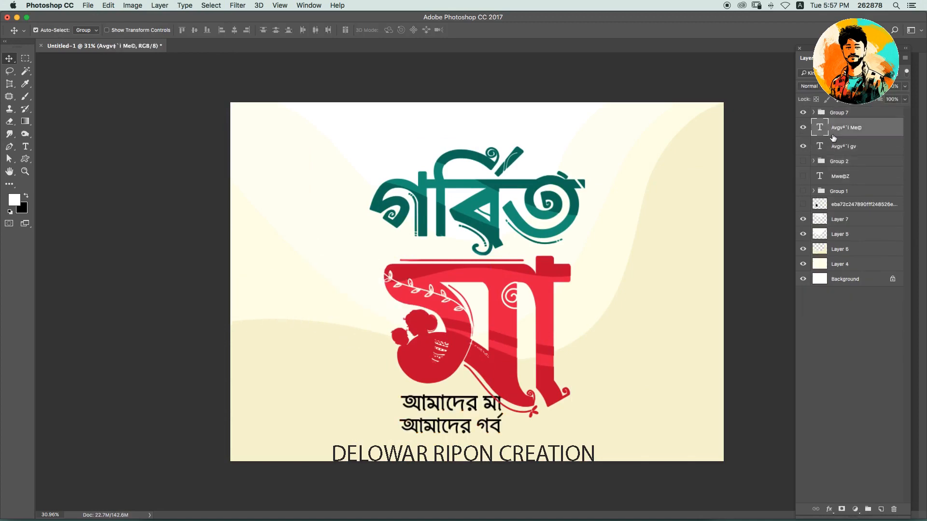
key(super+g)
drag(477, 404, 638, 336)
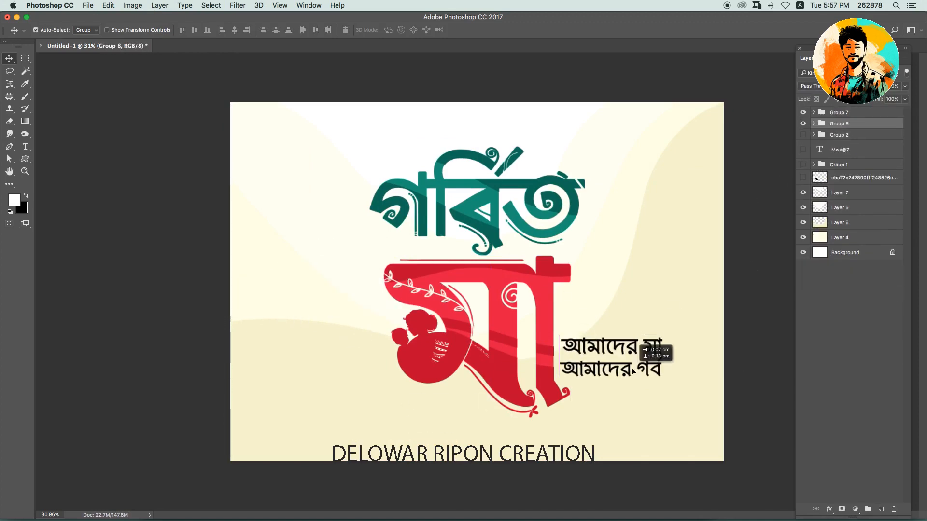
drag(632, 372, 631, 371)
Refill the base background on Layer 4 with light yellow (fcffa0).
click(845, 239)
click(14, 200)
click(870, 193)
key(alt+BackSpace)
Try a light purple fill with a Hue/Saturation adjustment on the lower curved shape of Layer 6.
click(831, 222)
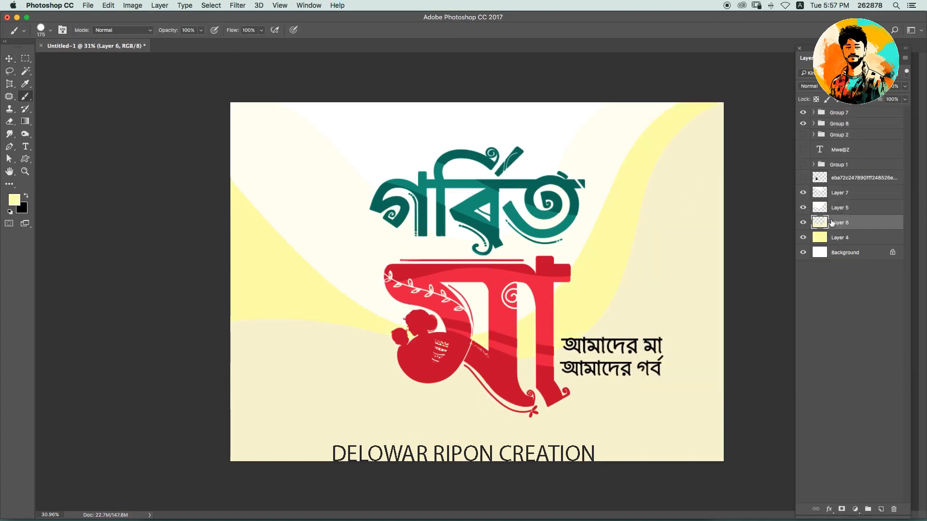
click(14, 199)
click(694, 210)
key(Return)
key(alt+BackSpace)
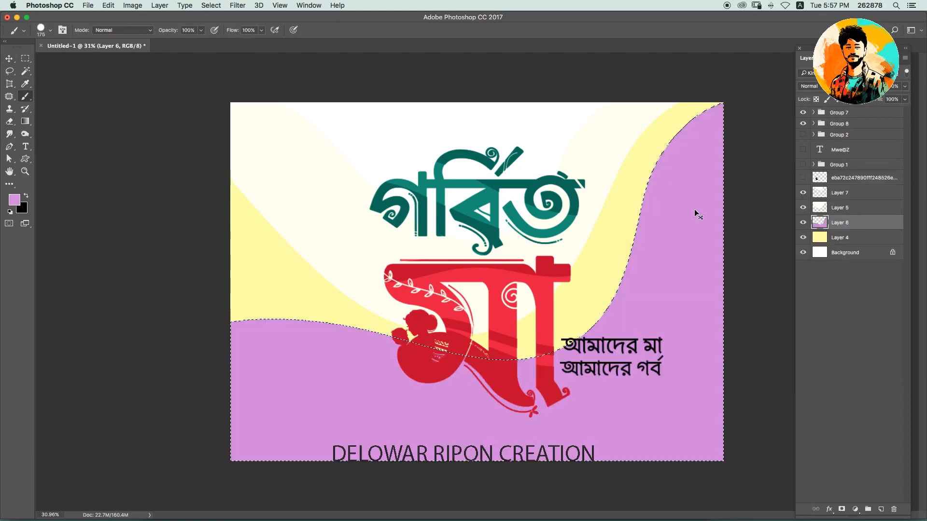
key(super+u)
drag(782, 198, 798, 199)
drag(782, 245, 801, 244)
key(Escape)
key(super+z)
Fill the lower curved shape on Layer 6 with warm golden yellow and clear the selection.
click(14, 200)
click(275, 276)
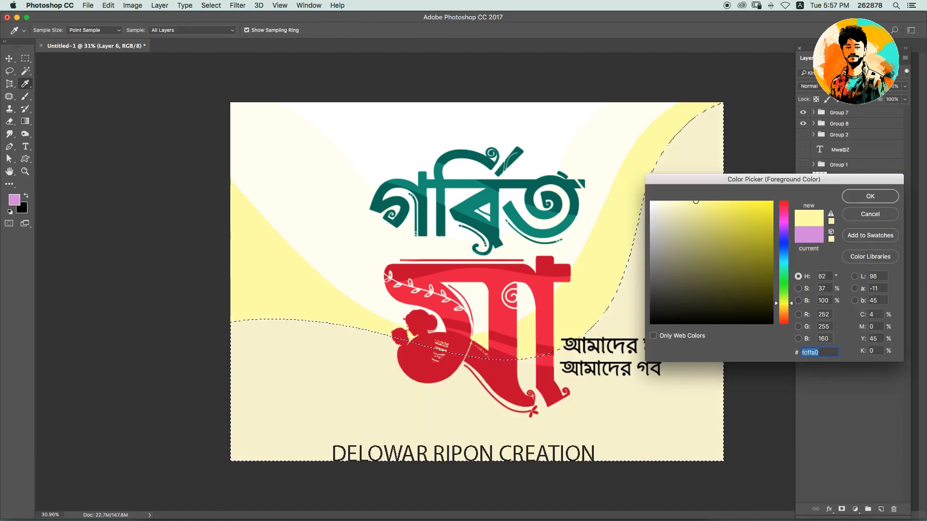
click(783, 309)
click(721, 202)
key(Return)
key(alt+BackSpace)
key(super+d)
Lighten the yellow base background on Layer 4 by raising its Lightness with Hue/Saturation.
click(831, 223)
key(super+u)
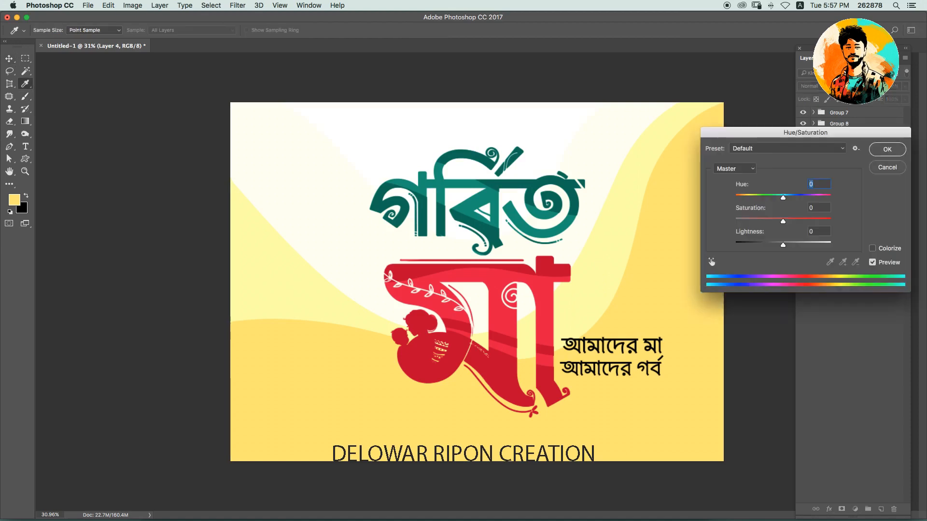
drag(782, 245, 801, 245)
key(Return)
Adjust the lower curved shape on Layer 6 with Hue/Saturation to Hue -4 and Lightness +10.
click(831, 236)
key(super+u)
drag(782, 198, 781, 198)
drag(783, 246, 788, 246)
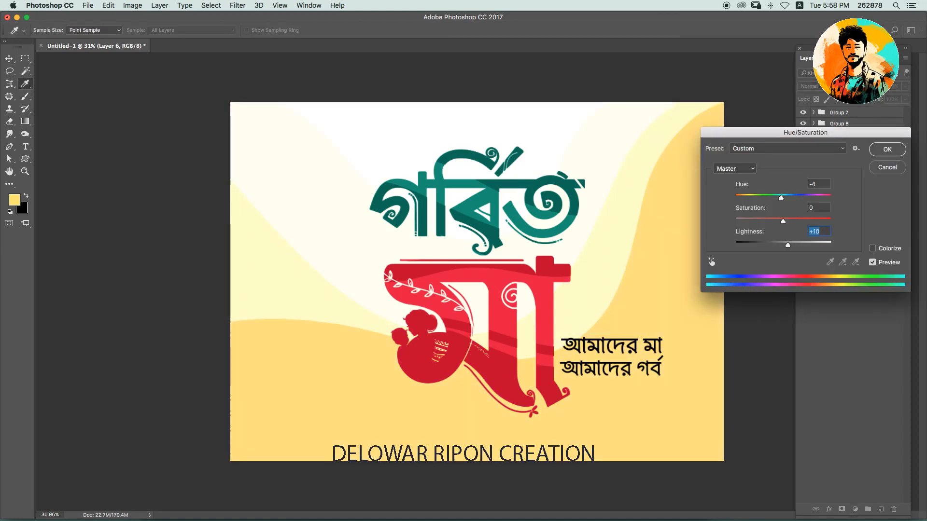
key(Return)
Try an outside stroke in golden yellow around the Group 7 lettering.
click(839, 112)
click(828, 509)
click(840, 423)
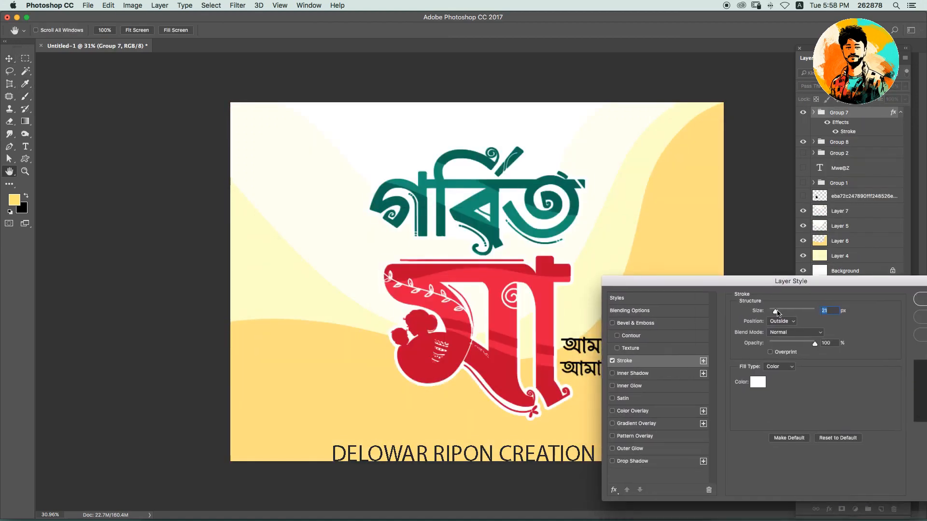
click(756, 383)
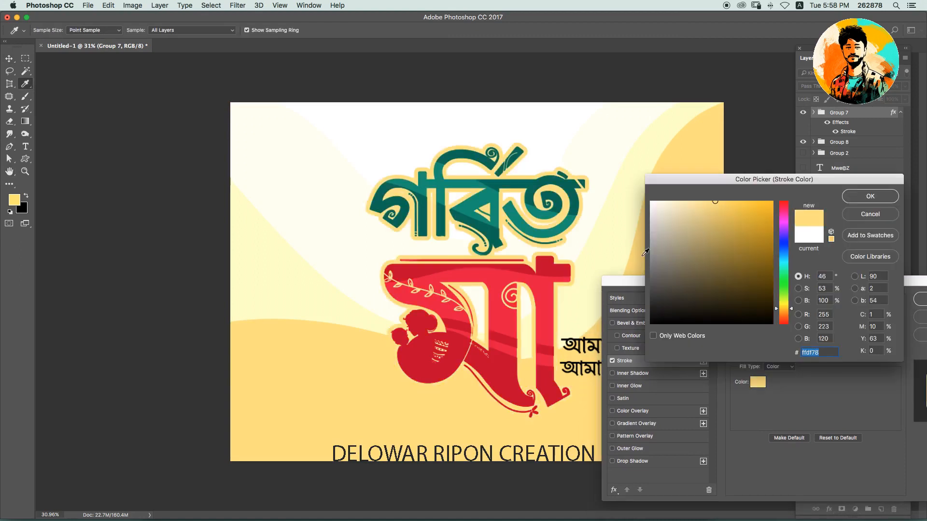
click(586, 166)
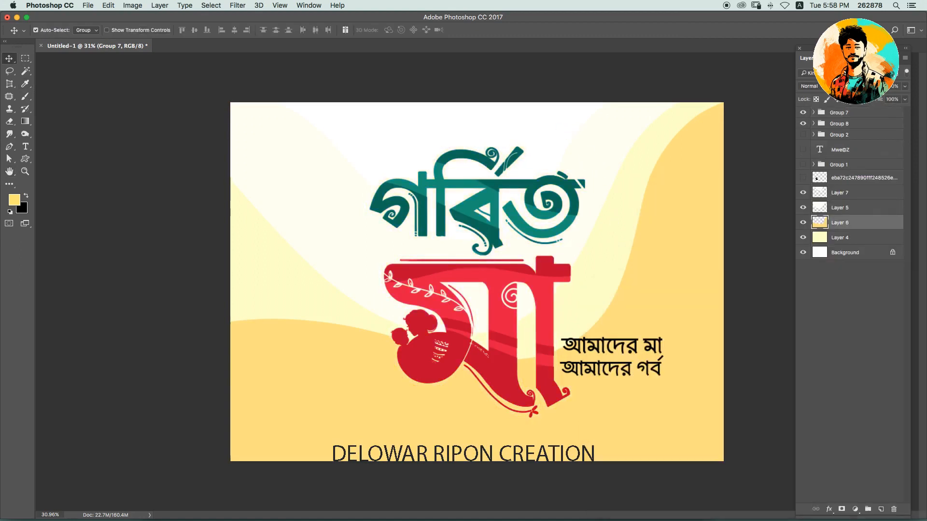
Lighten the lower curved shape on Layer 6 to a paler yellow with Hue/Saturation.
key(super+u)
key(Return)
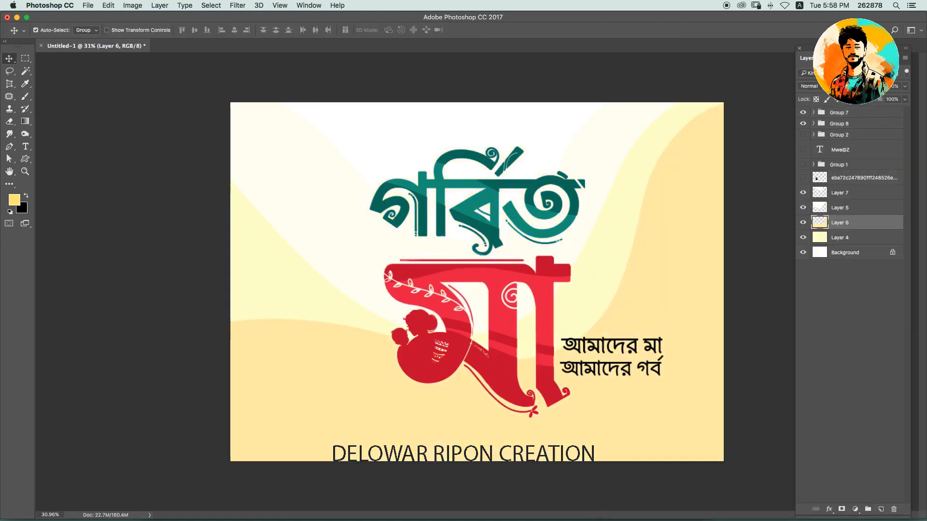
Try a Color Overlay on the tagline in Group 8, testing green and yellow-orange shades.
drag(610, 357, 614, 349)
click(828, 509)
click(849, 459)
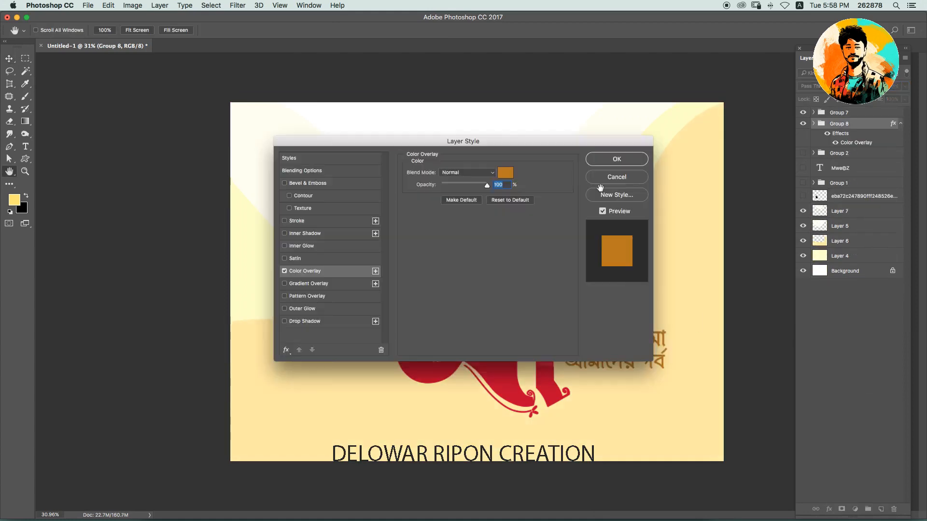
drag(463, 95, 877, 239)
click(827, 297)
click(752, 230)
click(784, 208)
click(784, 287)
click(748, 265)
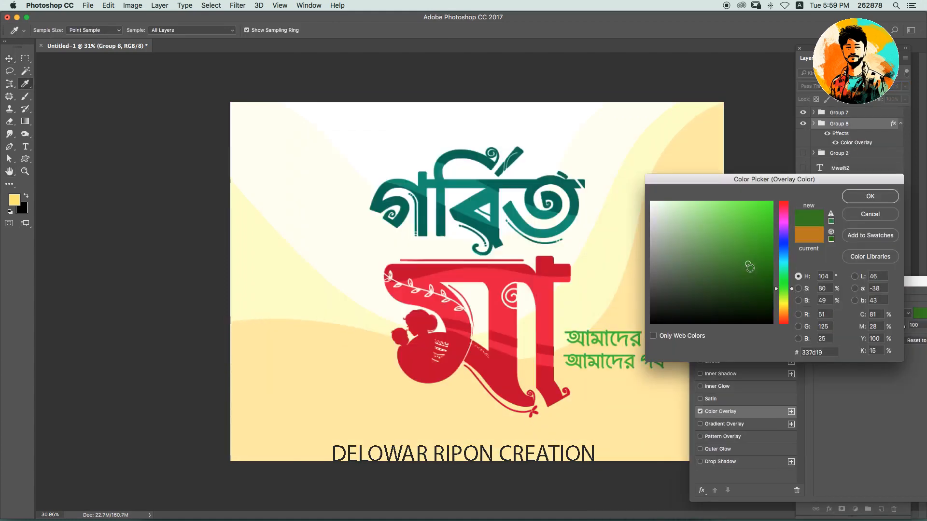
click(784, 315)
click(730, 210)
key(Return)
key(Return)
Ungroup the tagline and place its two lines side by side below the red মা lettering.
key(shift+super+g)
drag(603, 338, 429, 419)
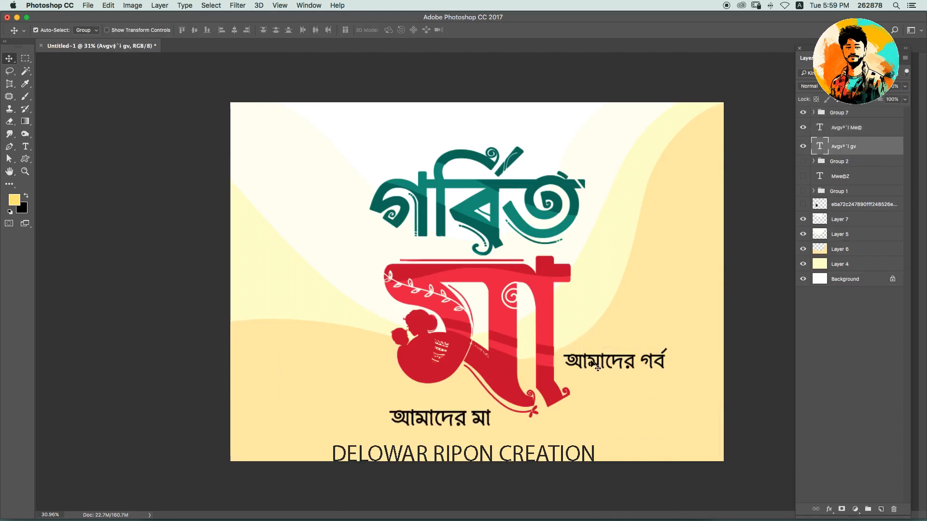
drag(604, 362, 534, 423)
shift+click(448, 419)
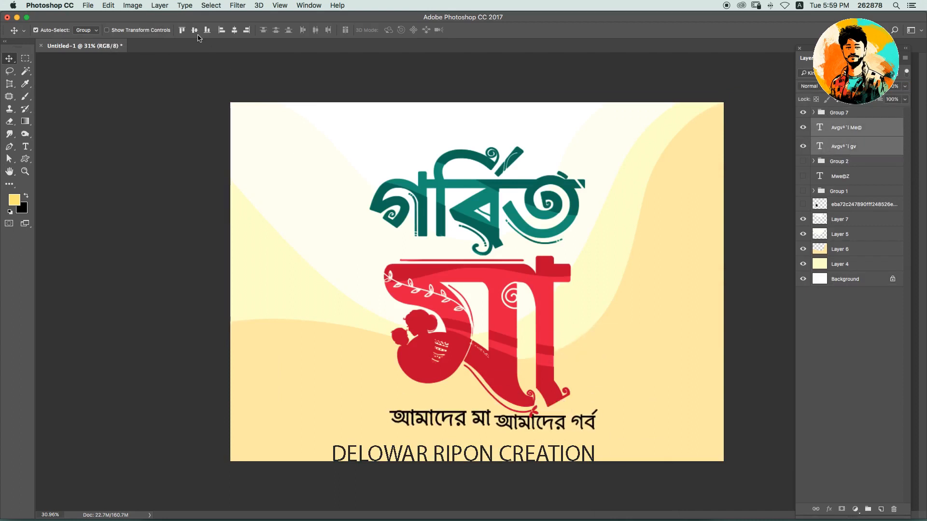
Hide the separate আমাদের গর্ব layer and combine the full tagline আমাদের মা আমাদের গর্ব into one text layer centred below the lettering.
click(803, 128)
double_click(819, 147)
key(super+Return)
key(v)
drag(513, 420, 571, 418)
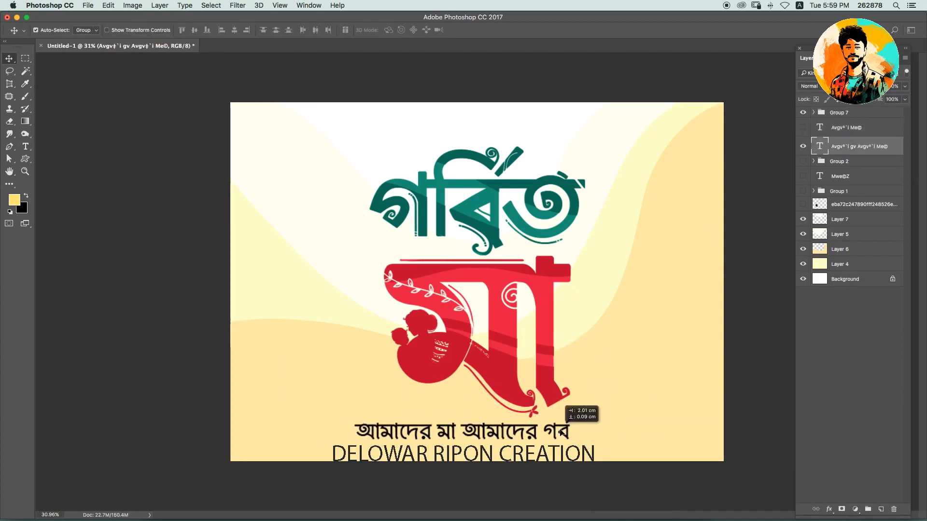
drag(831, 125, 830, 126)
Recolour the combined tagline text in a dark muted slate blue.
double_click(819, 128)
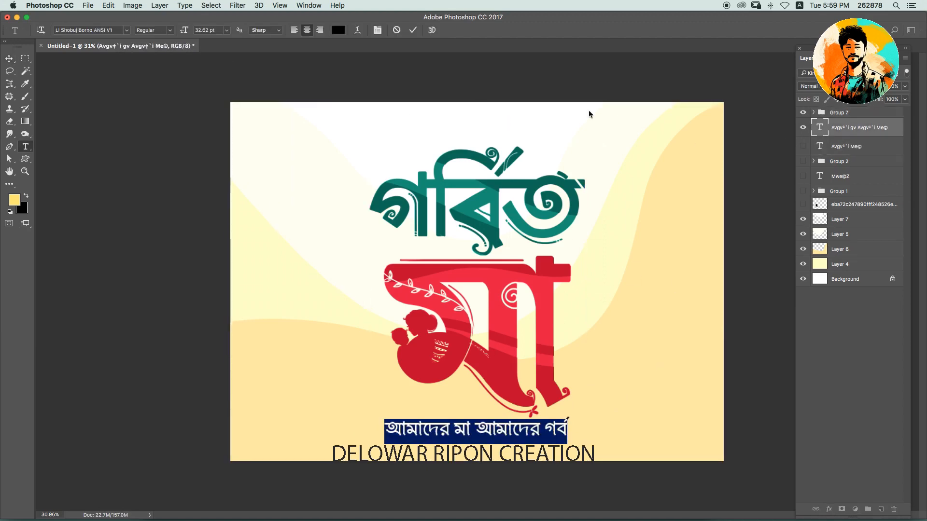
click(338, 30)
click(723, 229)
click(783, 275)
click(742, 249)
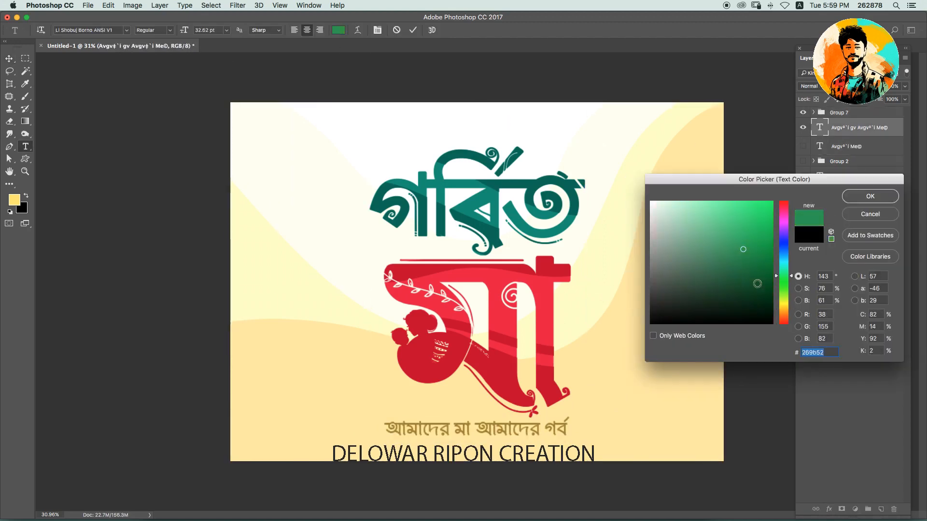
click(783, 247)
click(688, 249)
click(784, 265)
click(784, 246)
click(734, 259)
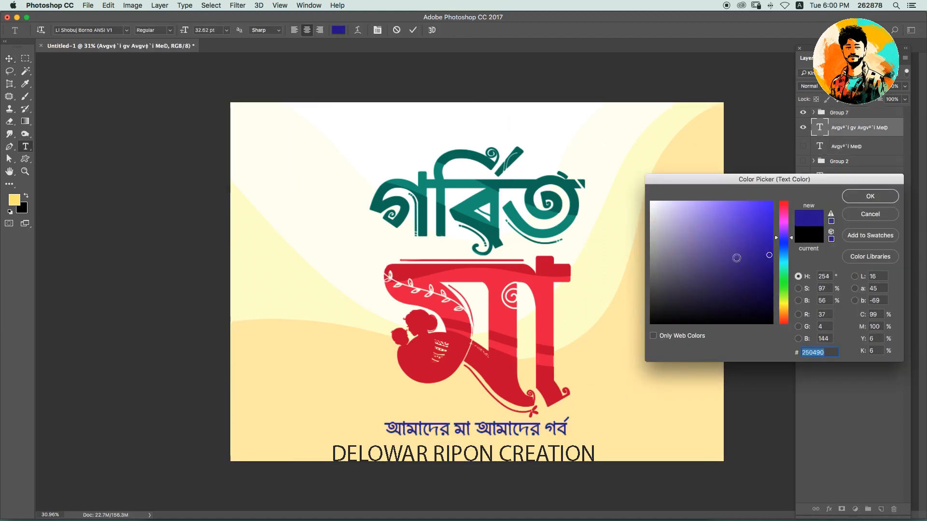
key(Return)
Reposition the tagline just below the মা lettering and move the Group 7 lettering slightly up.
key(super+t)
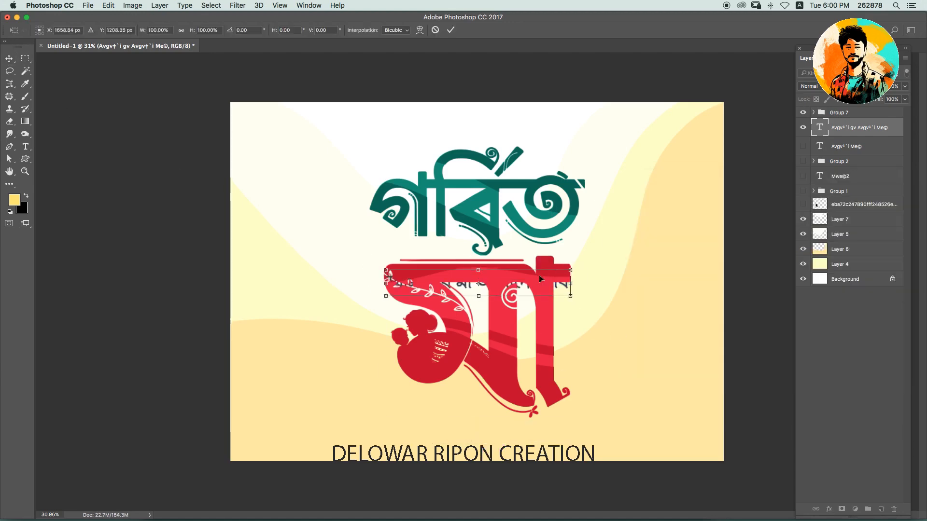
drag(538, 274, 539, 399)
key(Return)
drag(555, 295, 555, 274)
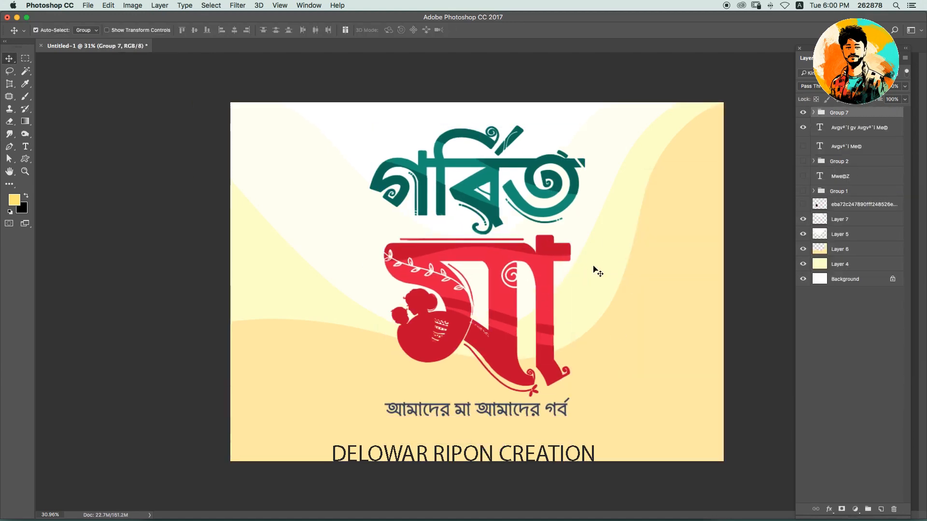
Apply a grainy noise filter to the background shapes on Layers 4, 6, 5 and 7.
click(829, 263)
click(238, 5)
mouse_move(259, 147)
click(371, 146)
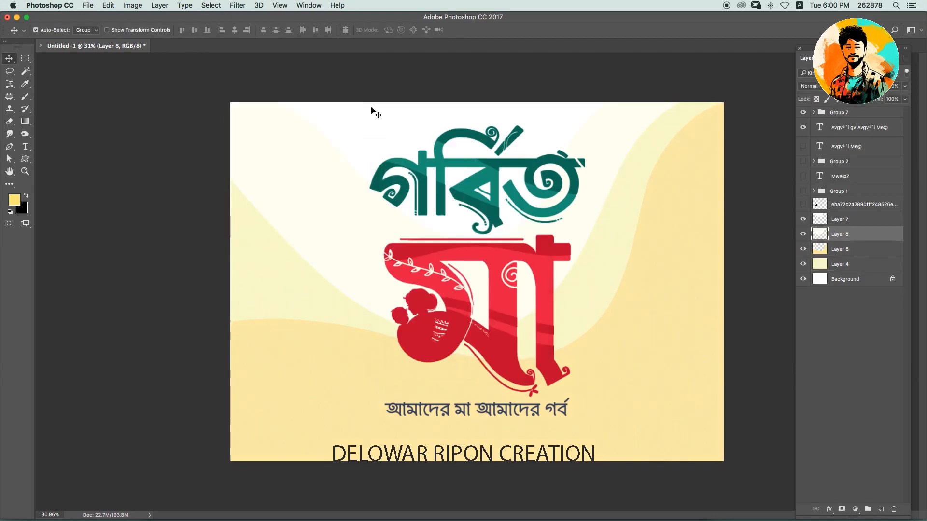
click(211, 5)
click(237, 5)
click(371, 147)
key(Return)
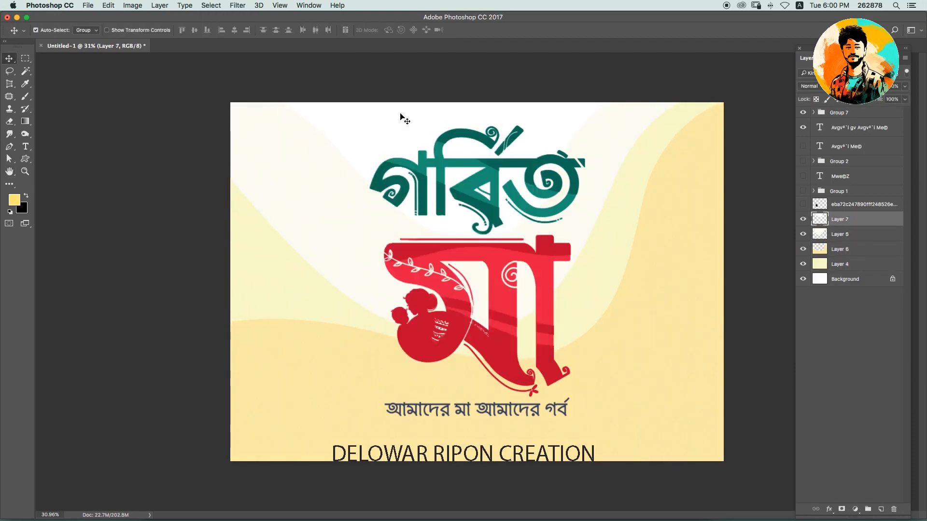
click(237, 6)
click(310, 15)
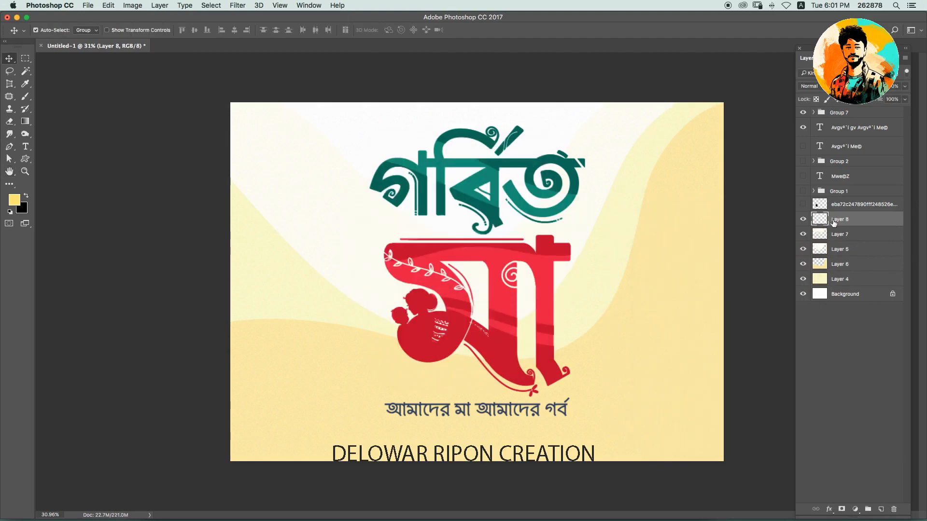
Create a thin strip in red and teal along the canvas's bottom edge on Layer 8 and clear the selection.
click(545, 334)
click(855, 191)
key(alt+BackSpace)
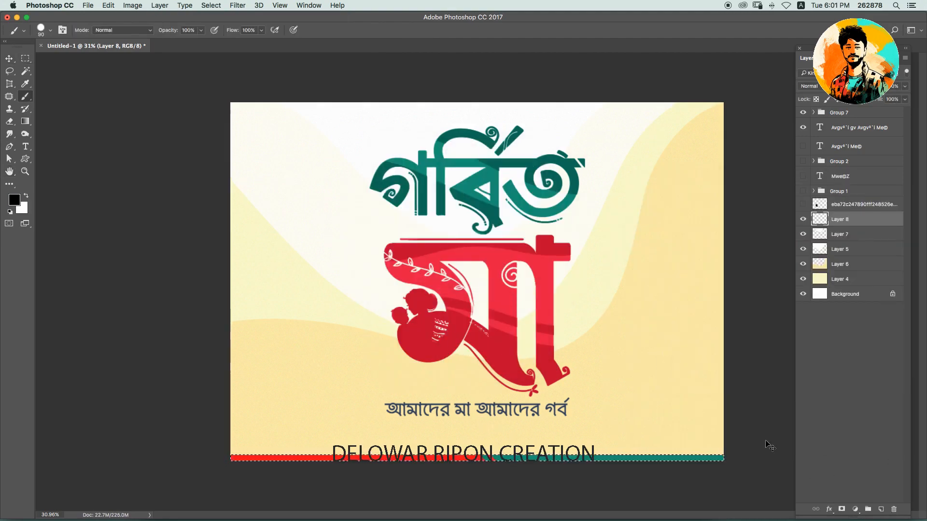
key(ctrl+d)
key(v)
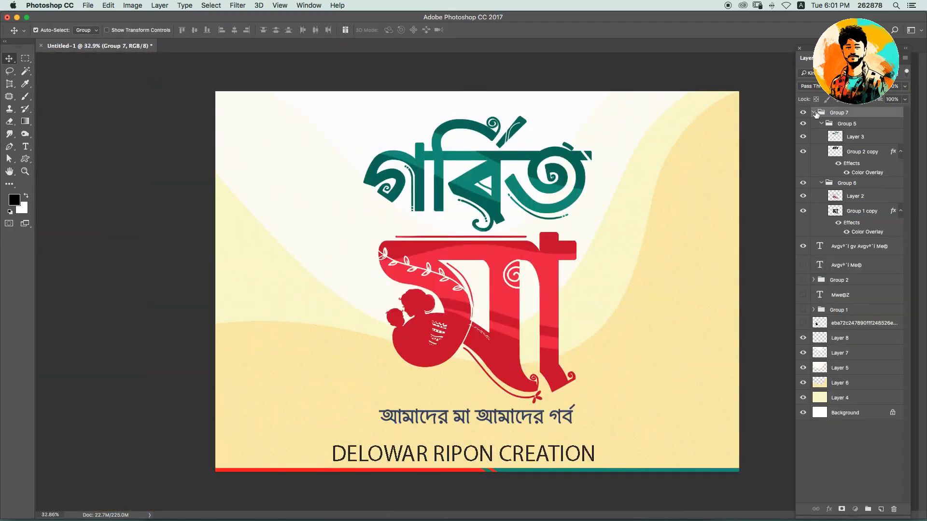
Align the lettering and tagline to the canvas centre and clear the selection.
key(ctrl+a)
click(234, 30)
key(ctrl+d)
click(761, 206)
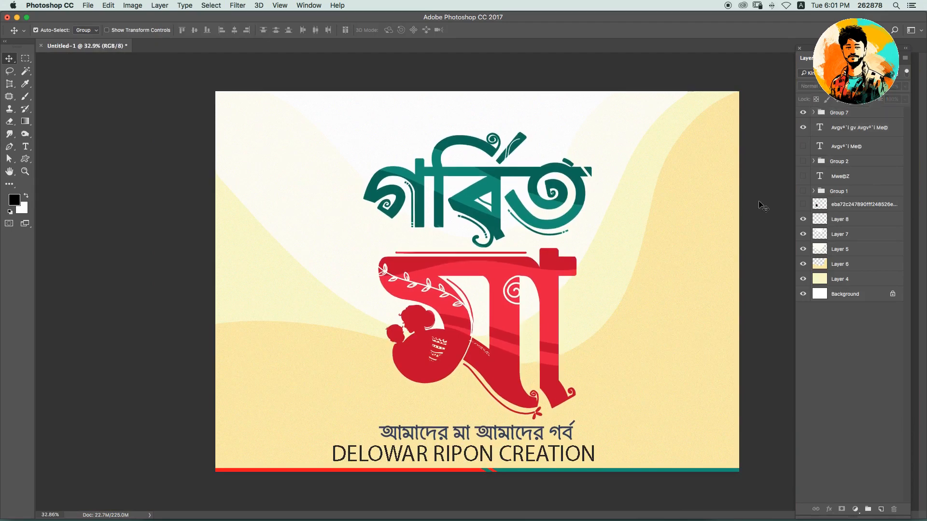
Duplicate Group 7, hide the original, and give the copy a 17 px white outside stroke.
click(507, 314)
key(ctrl+j)
click(829, 509)
click(850, 421)
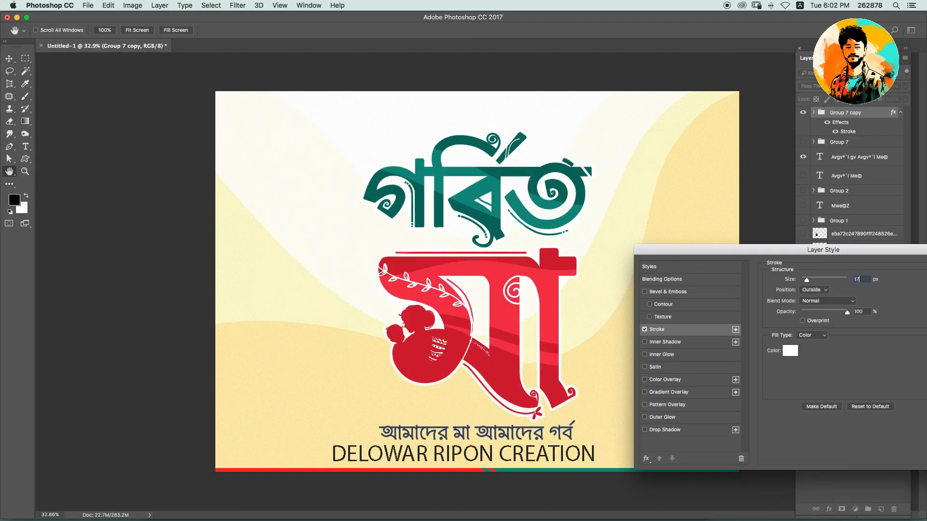
key(Return)
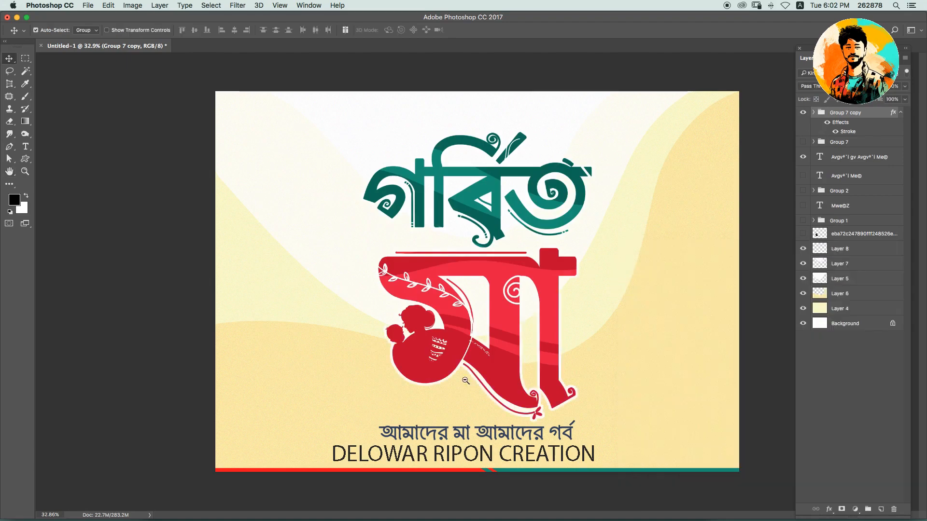
Group background Layers 4 through 8 and hide both that group and the Background layer.
scroll(465, 380, up, 5)
scroll(465, 289, up, 5)
click(840, 308)
shift+click(818, 249)
key(ctrl+g)
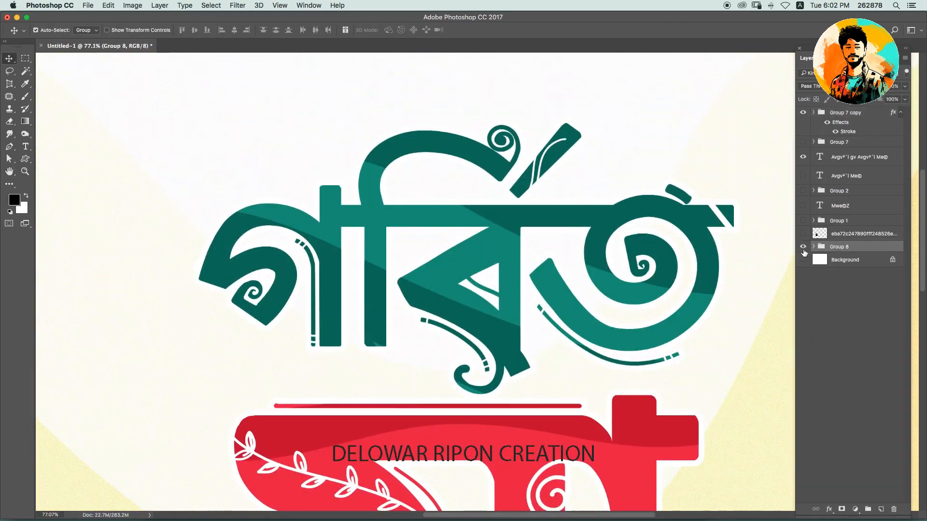
click(802, 247)
scroll(416, 280, down, 3)
On a new layer beneath the outlined lettering, paint white with a smaller brush to fill the gaps inside গর্বিত.
click(839, 142)
click(881, 509)
key(b)
key(x)
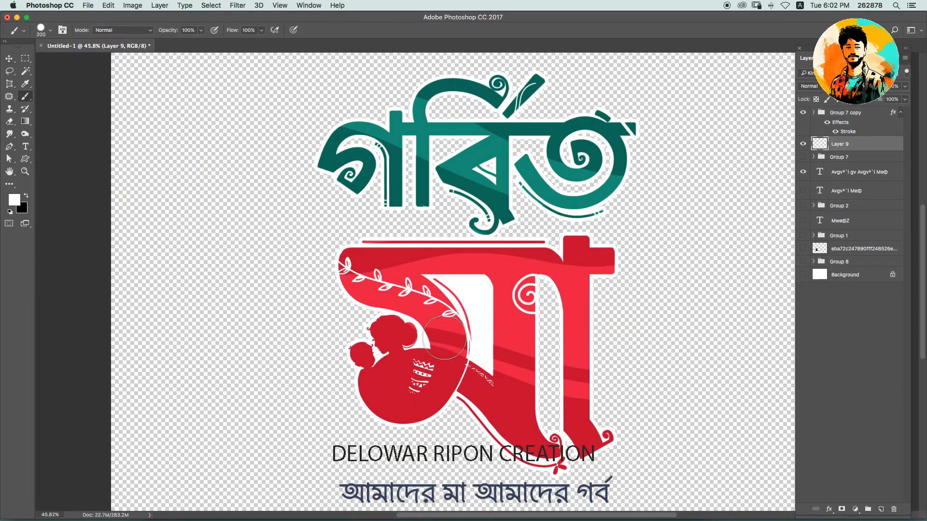
key(bracketleft)
key(bracketleft)
key(bracketleft)
key(bracketleft)
scroll(444, 338, up, 6)
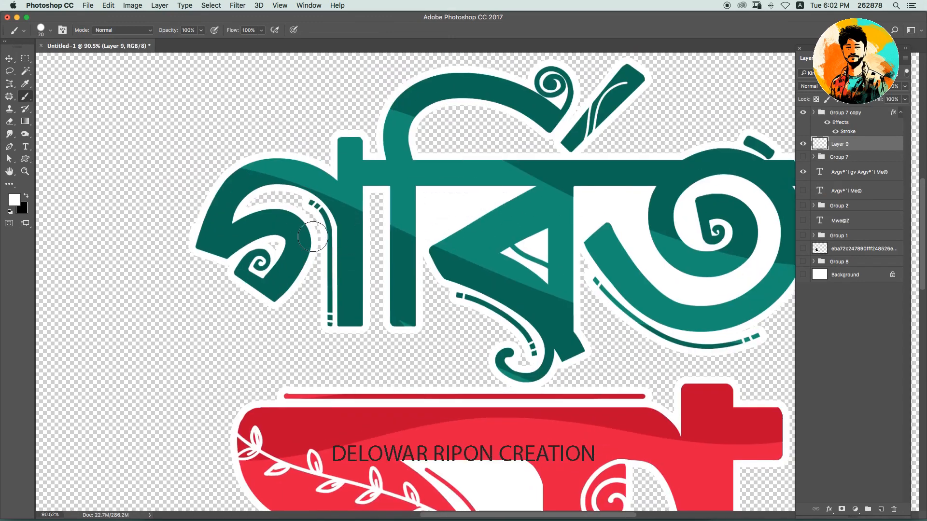
scroll(476, 215, right, 6)
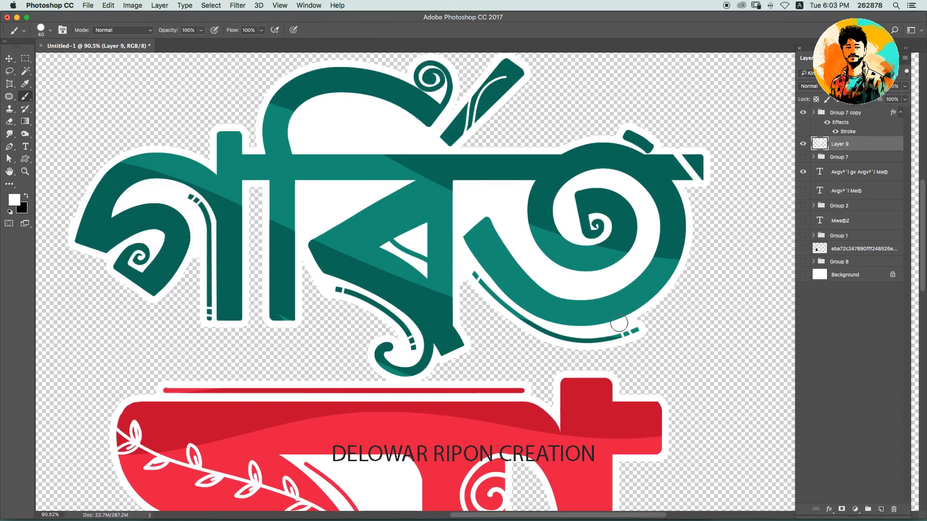
Try reducing the white stroke on the Group 7 copy to 8 px.
scroll(579, 241, down, 8)
scroll(444, 328, up, 10)
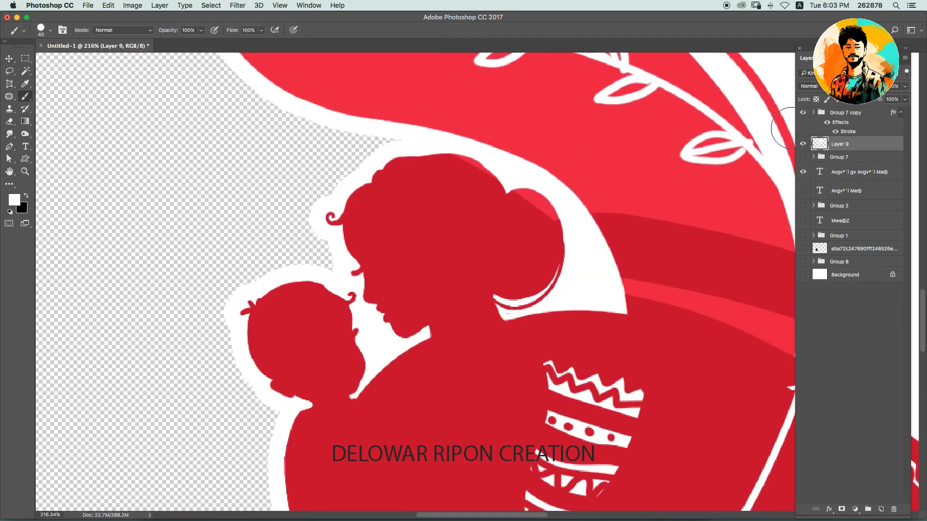
double_click(847, 131)
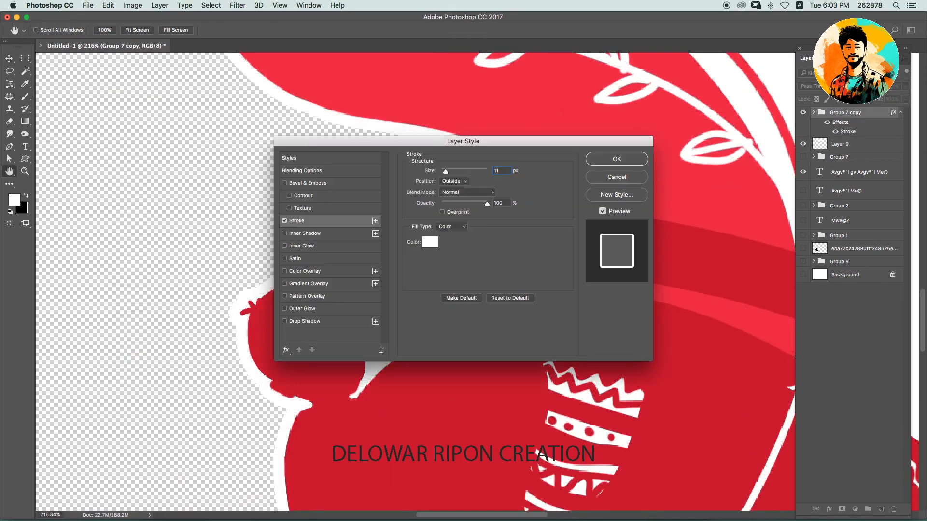
text(8)
scroll(415, 280, down, 5)
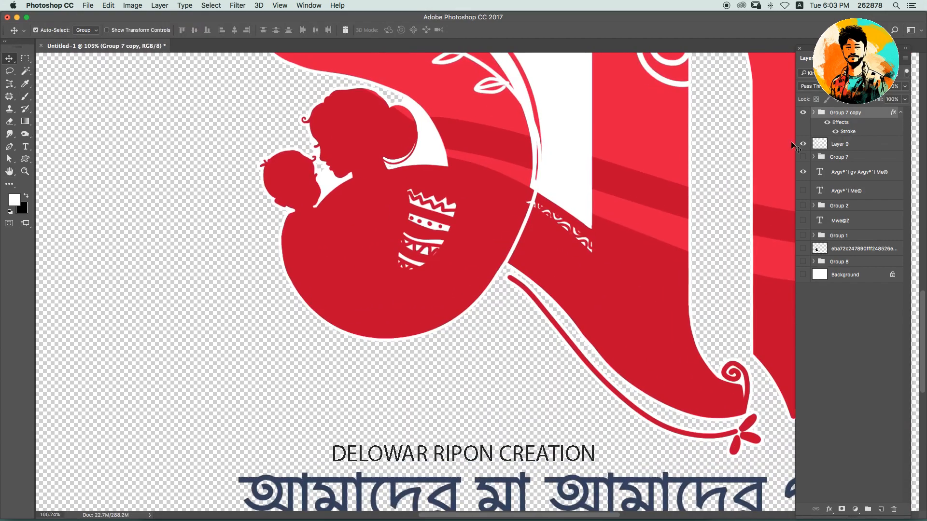
key(Return)
scroll(575, 197, down, 3)
Paint white on Layer 9 to fill the remaining transparent gaps within the মা lettering.
key(alt+[)
key(b)
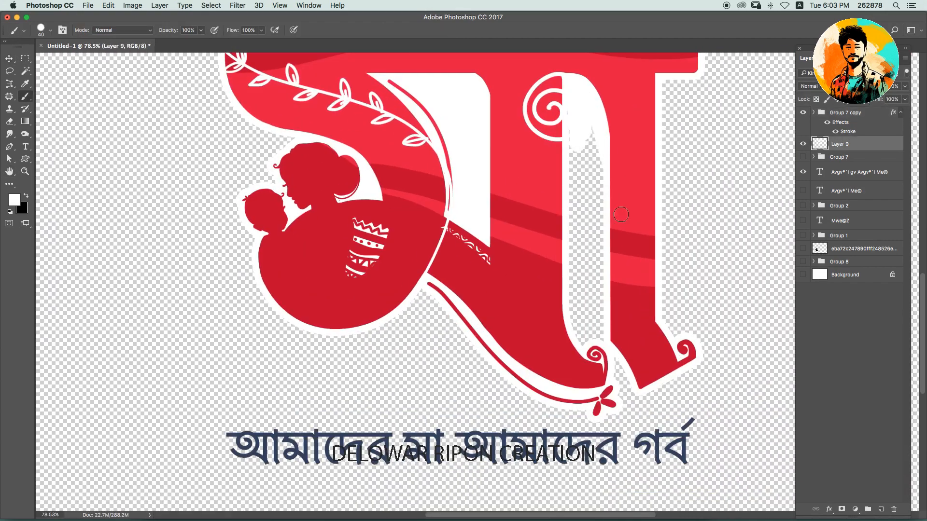
scroll(606, 377, up, 8)
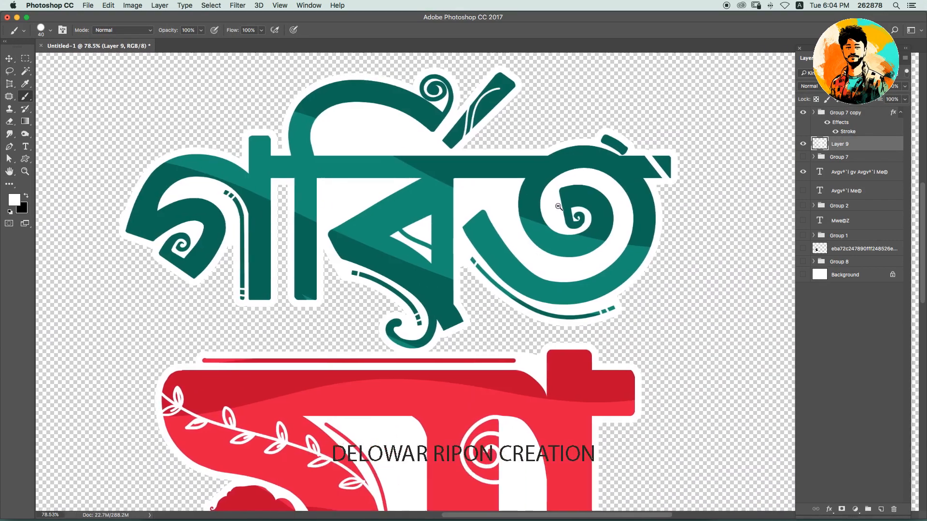
Show the Background layer and the Group 8 background shapes again.
key(v)
scroll(416, 280, down, 5)
click(802, 274)
click(802, 262)
Add a 6 px white outside stroke to the combined tagline text.
click(855, 172)
click(828, 509)
click(842, 421)
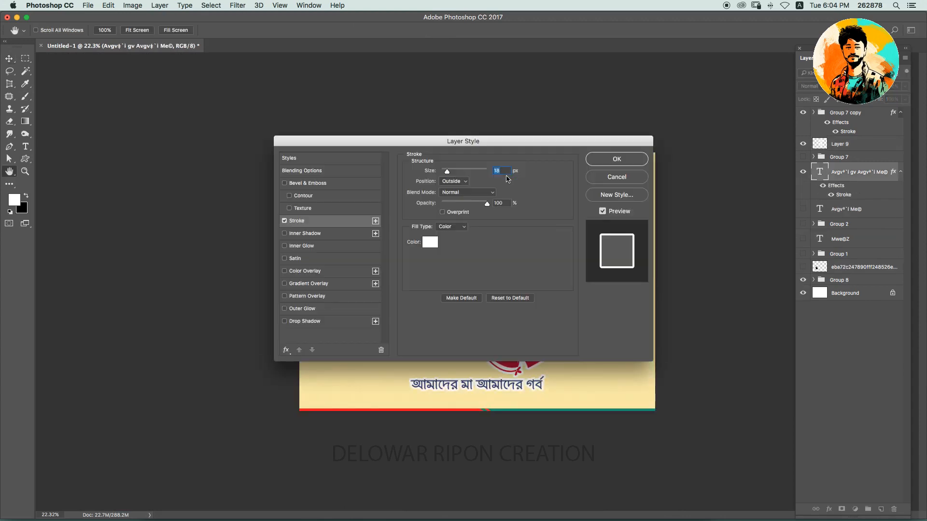
scroll(467, 383, up, 6)
text(6)
key(Return)
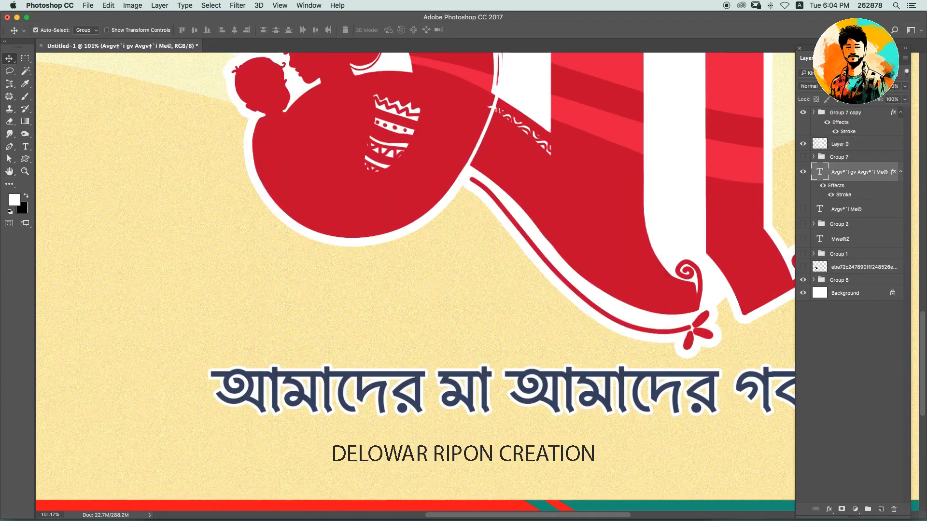